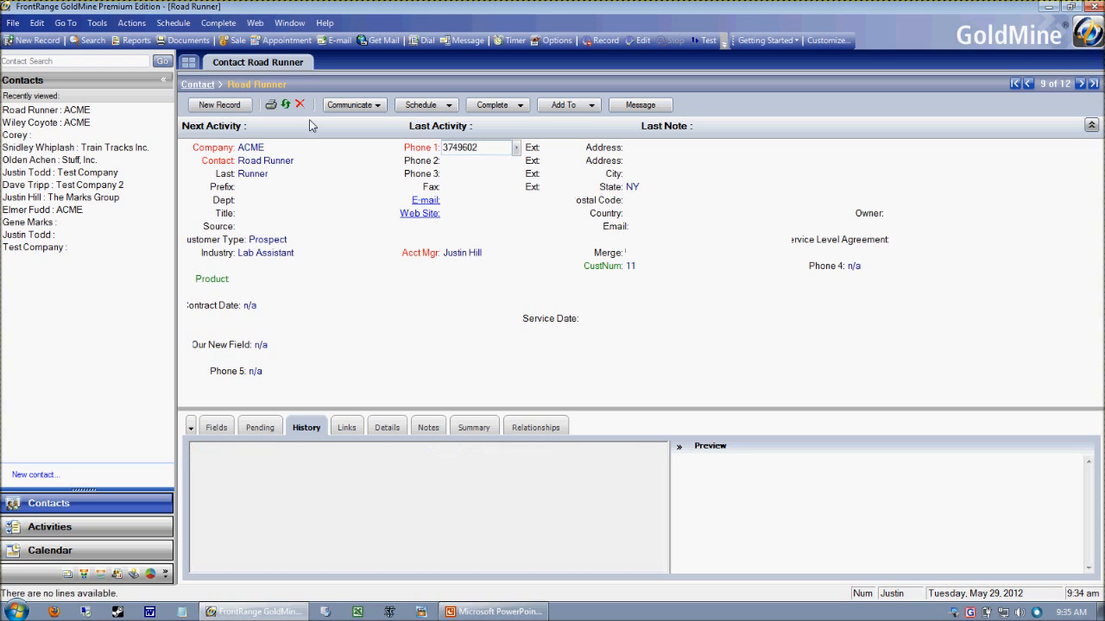
Enter the seven-digit phone number without an area code as the ACME contact's Phone 1
left_click(464, 154)
left_click(466, 154)
left_click(425, 152)
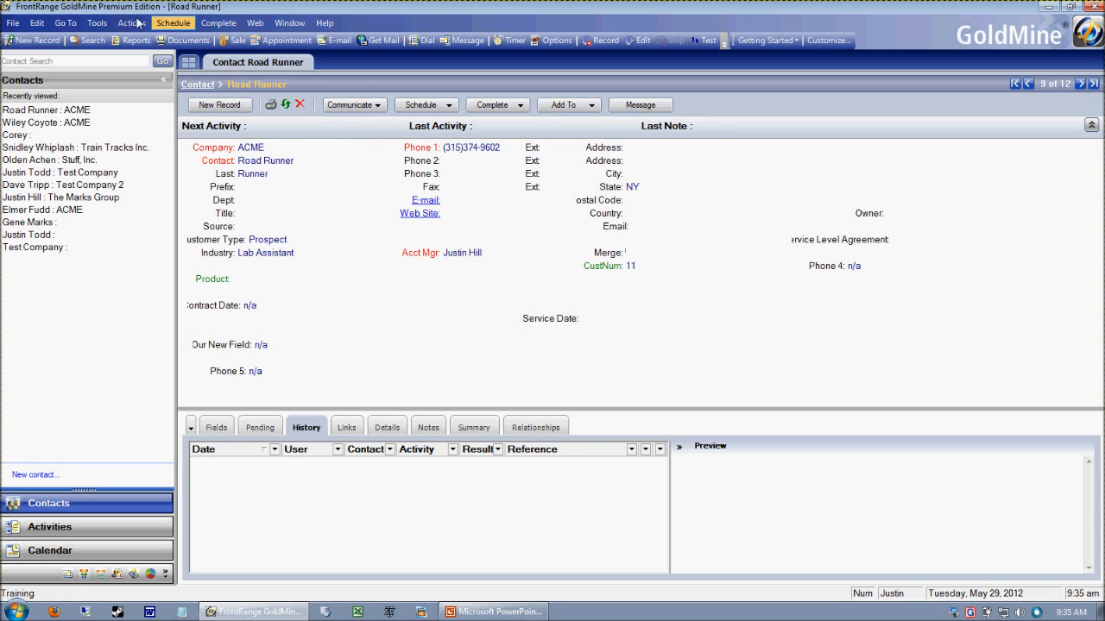
Set the local area code in the telephony options to 212 and save the options
left_click(95, 23)
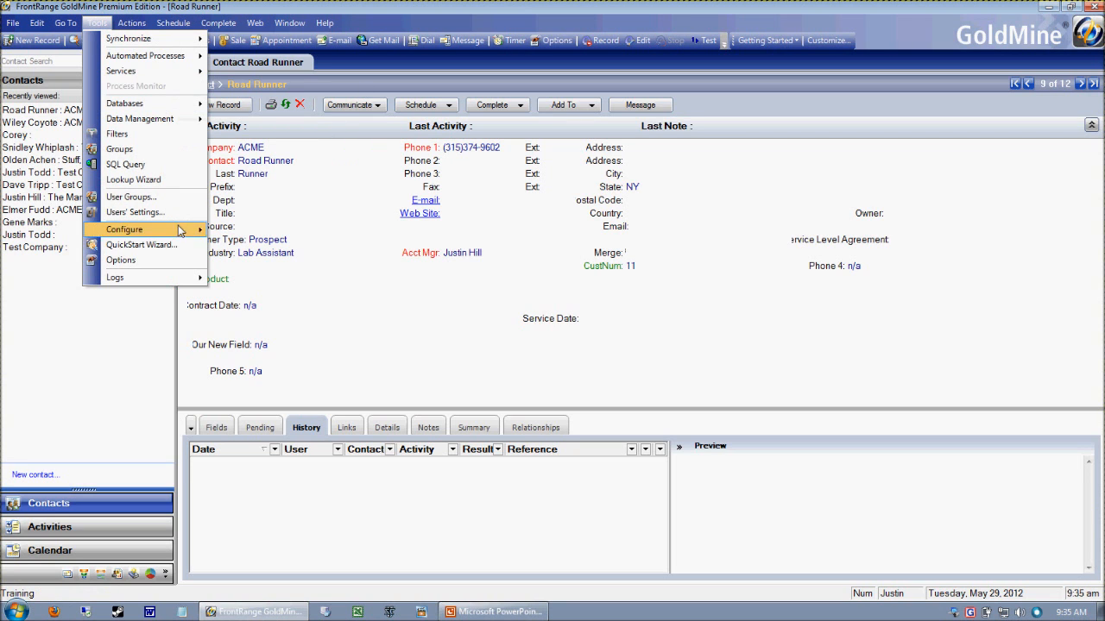
left_click(163, 260)
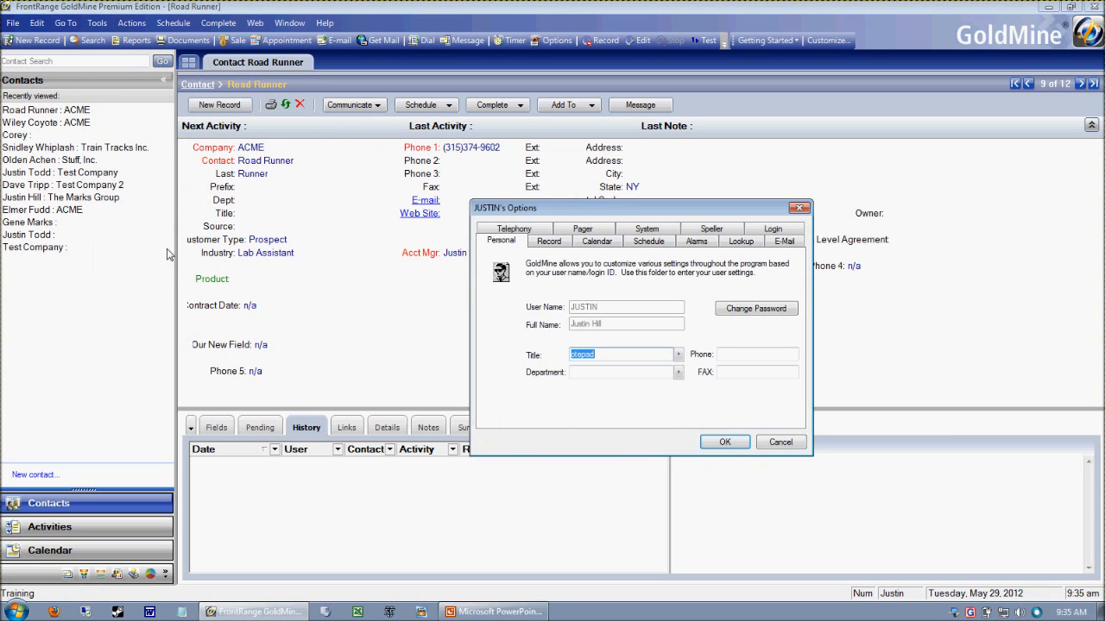
left_click(514, 228)
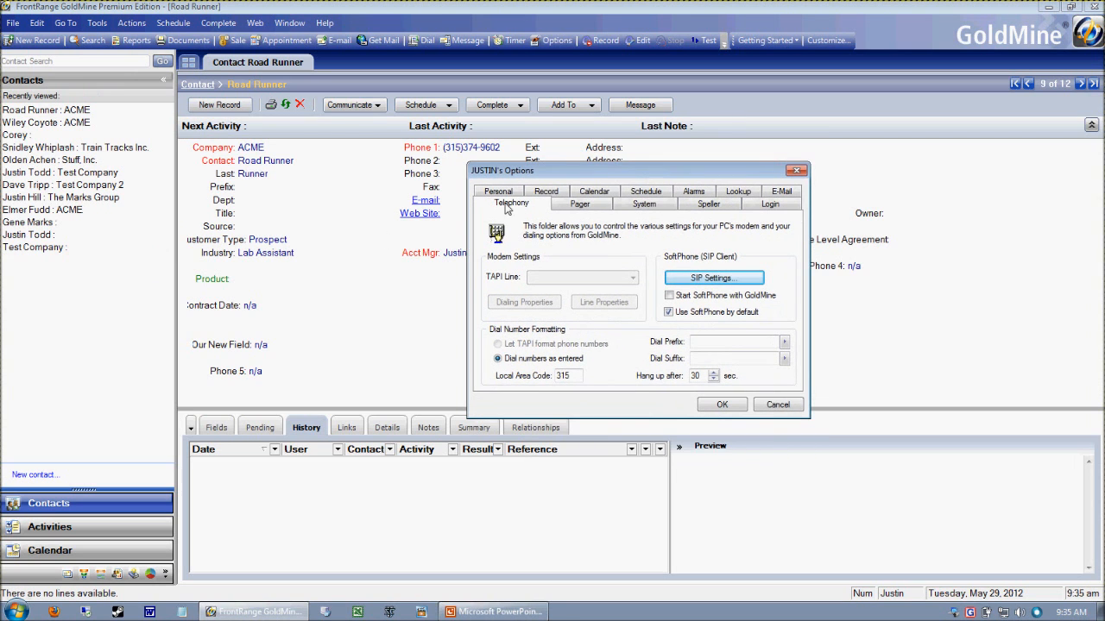
left_click(583, 377)
double_click(563, 377)
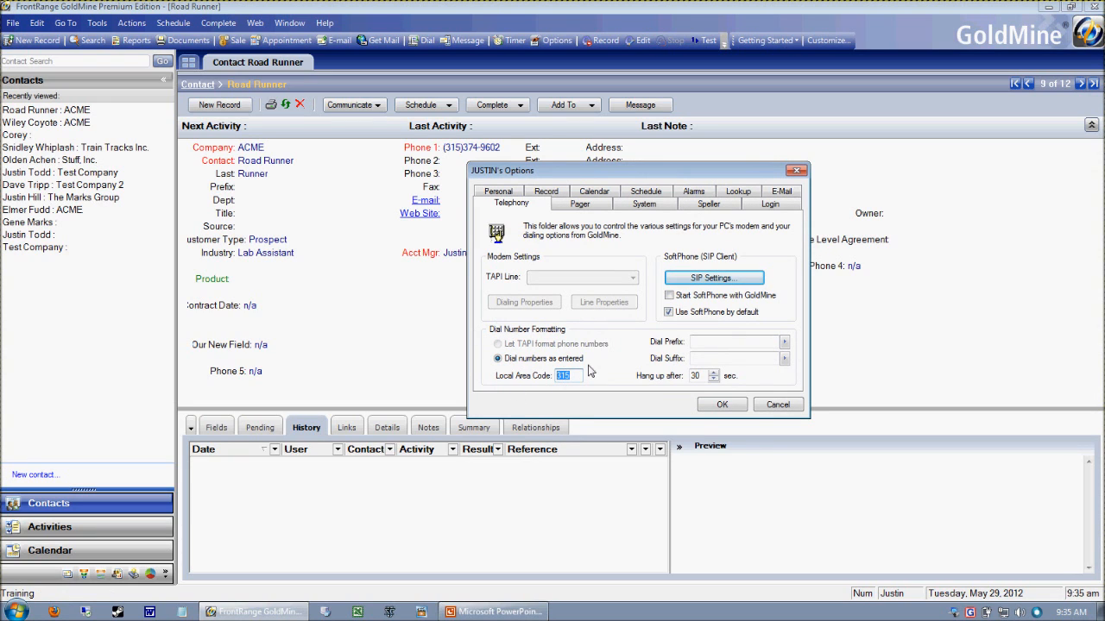
type("31")
left_click_drag(582, 376, 494, 378)
left_click(730, 404)
Clear the ACME contact's Phone 1 and re-enter the seven-digit phone number without an area code
left_click_drag(500, 151, 252, 140)
key("BackSpace")
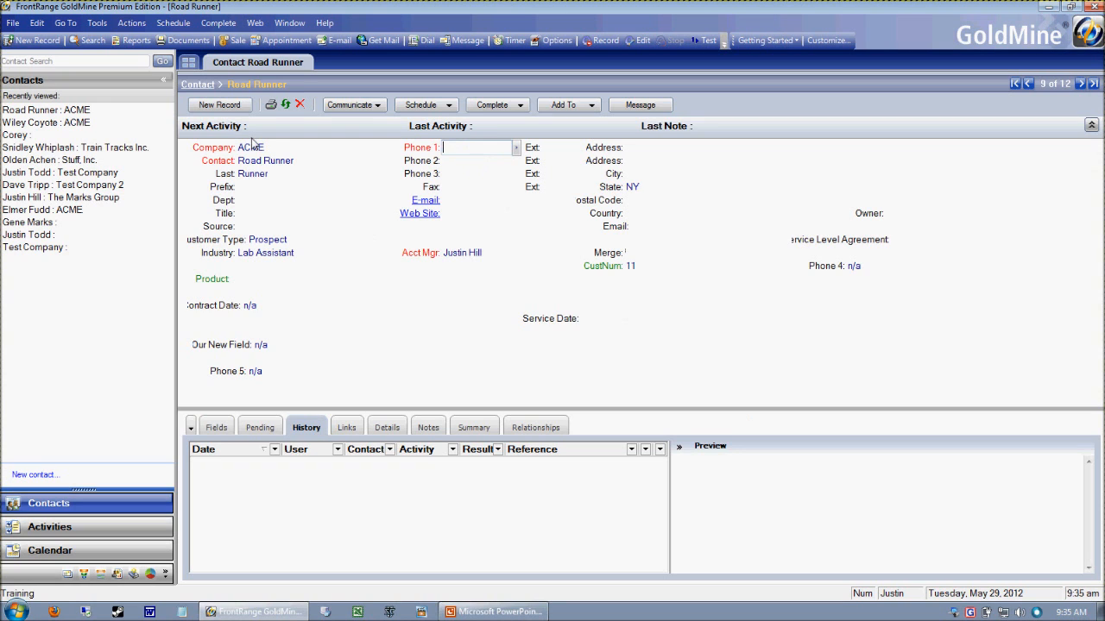
type("374960")
key("Return")
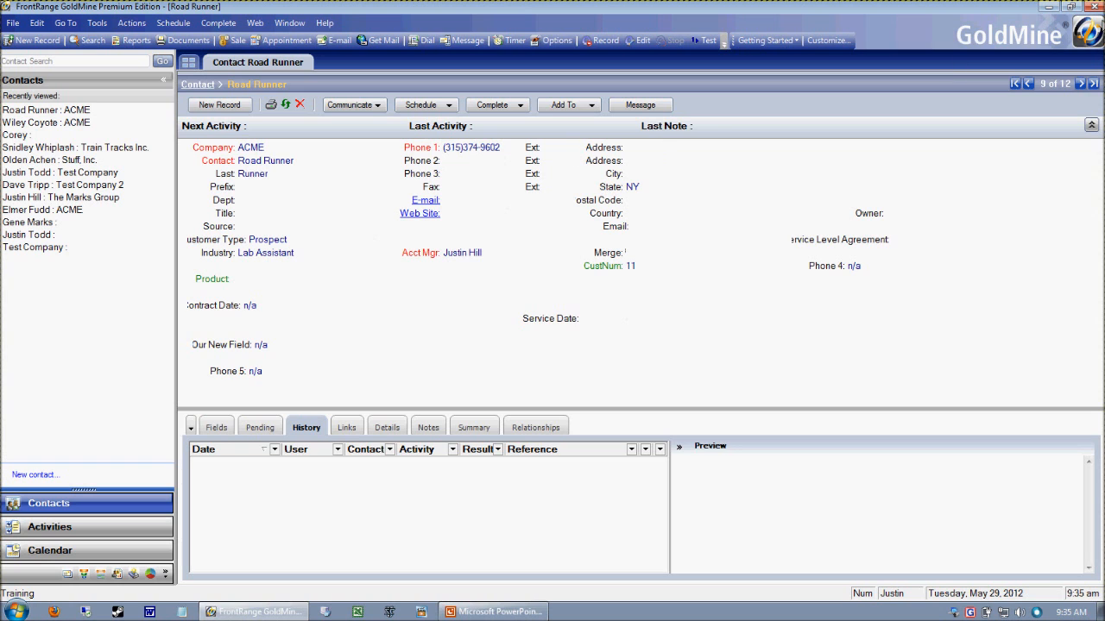
Set the local area code in the telephony options to 315 and save the options
left_click(99, 22)
left_click(129, 259)
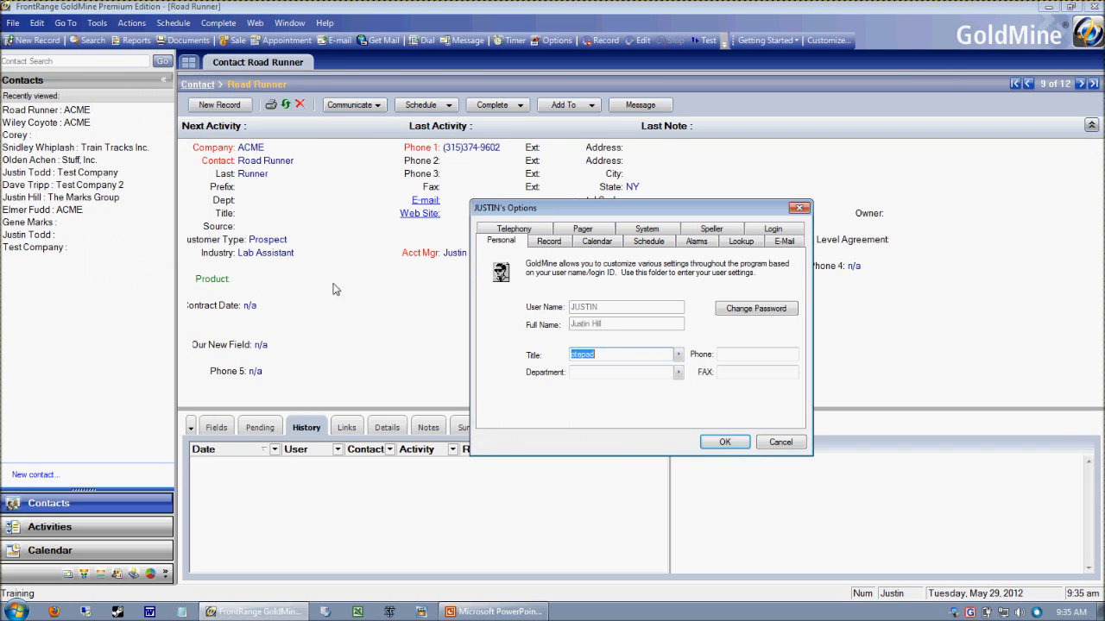
left_click(483, 231)
left_click(583, 415)
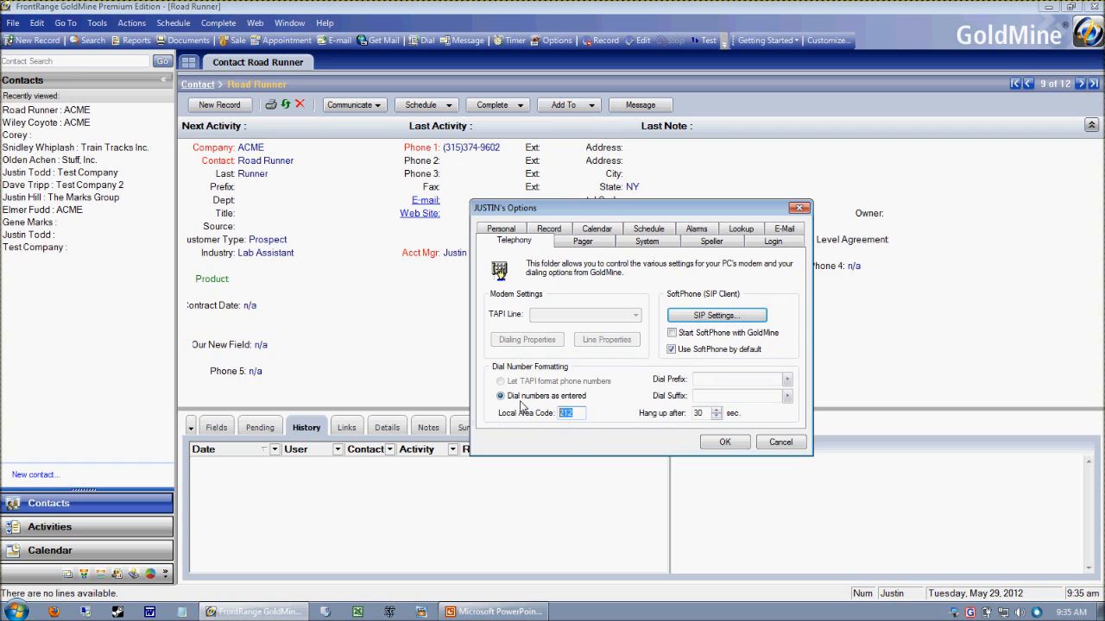
type("315")
left_click(716, 444)
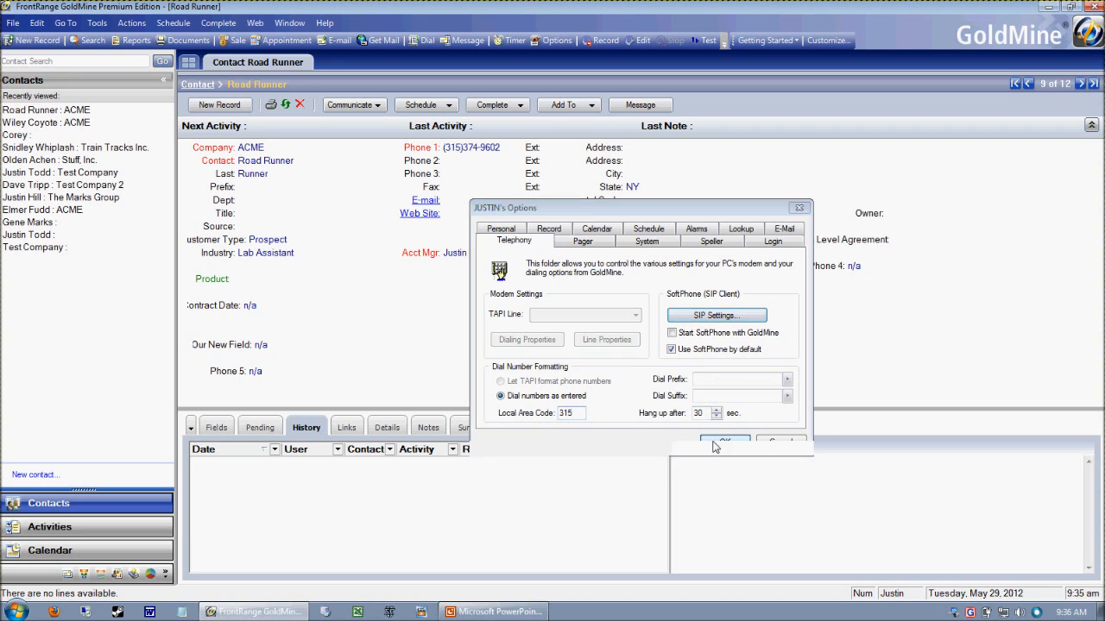
Switch to PowerPoint to check the GoldMine Tips and Tricks slide, and return to GoldMine
left_click(512, 615)
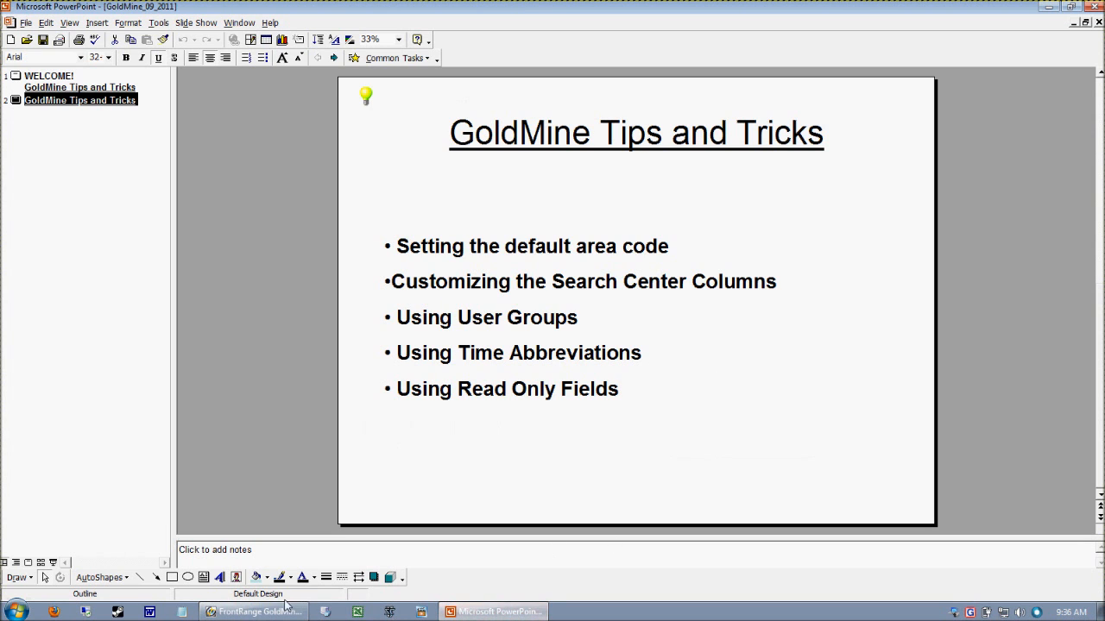
left_click(256, 612)
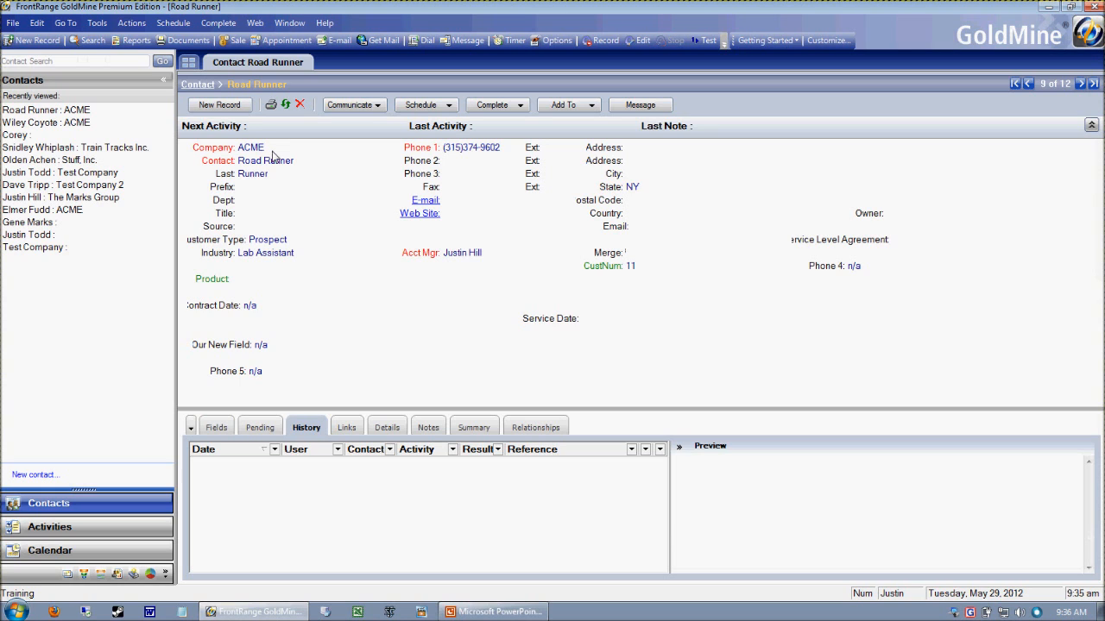
Start scheduling a call for the open ACME contact and set its time with the abbreviation 8a
left_click(170, 23)
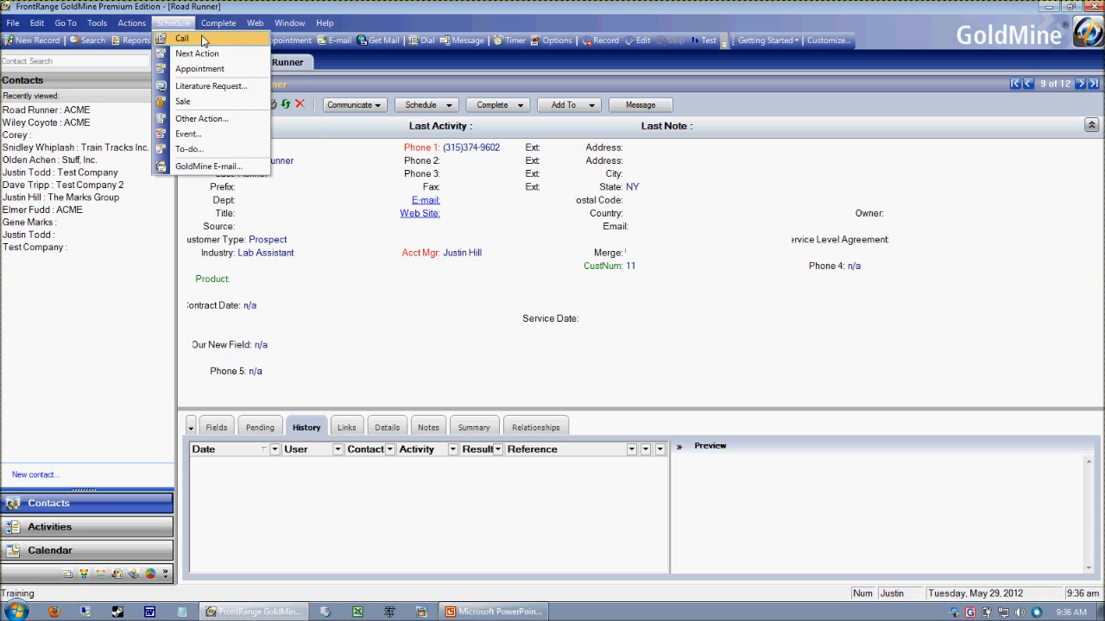
left_click(183, 39)
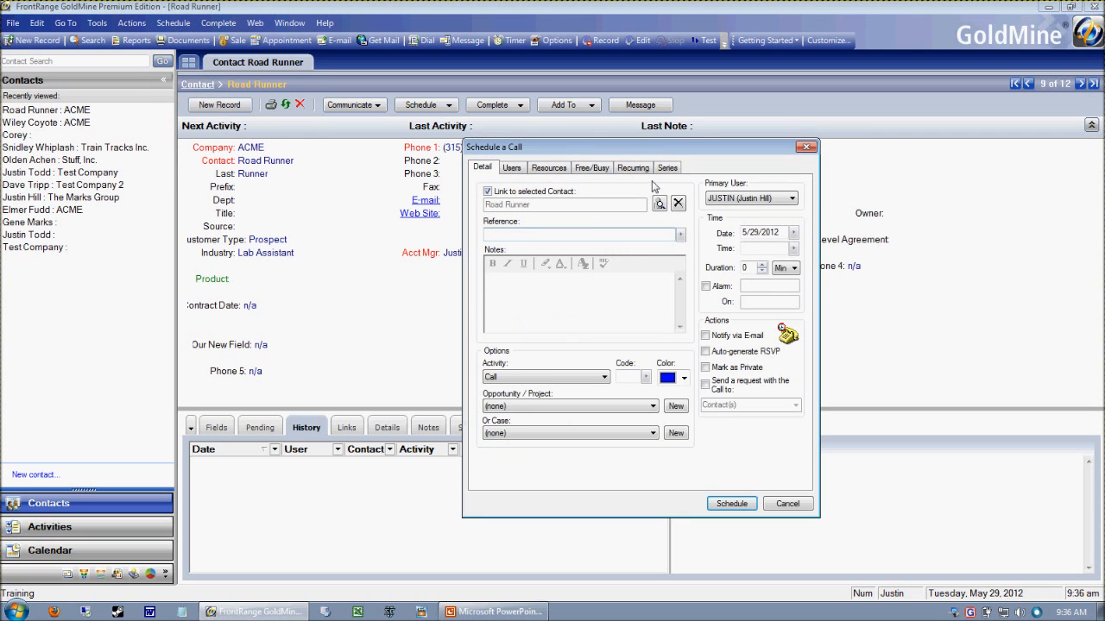
left_click_drag(637, 148, 594, 121)
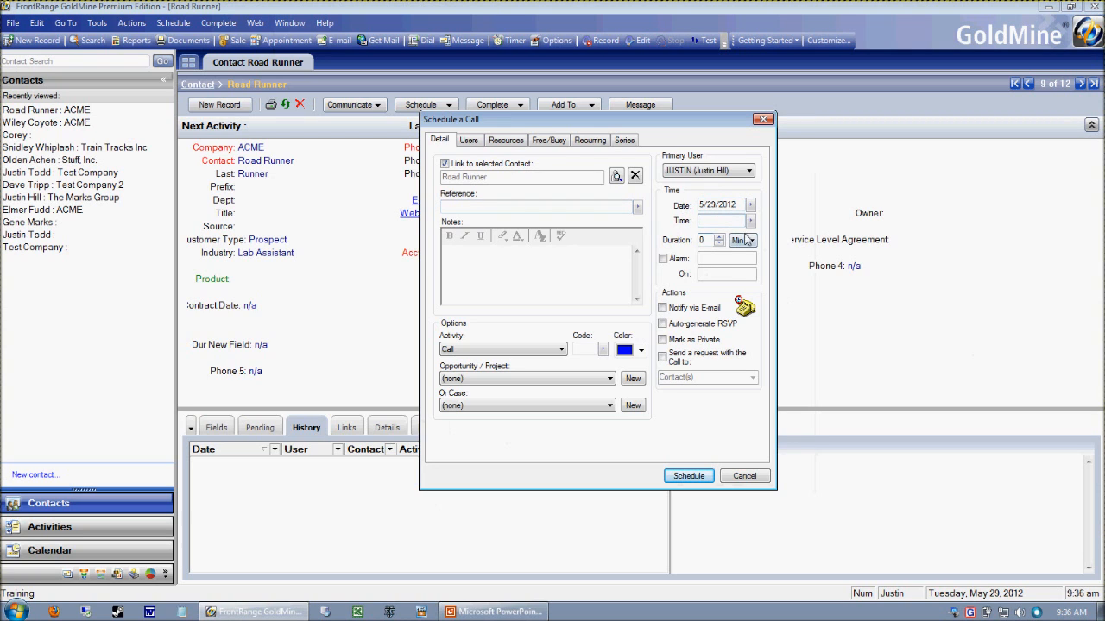
left_click(750, 221)
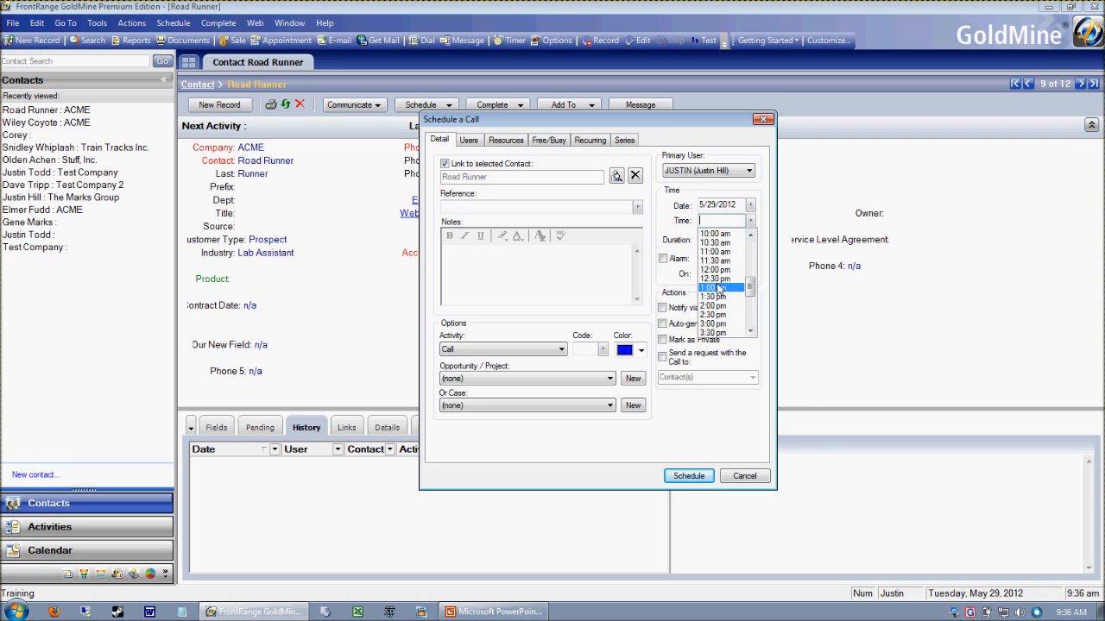
left_click(714, 223)
type("8a")
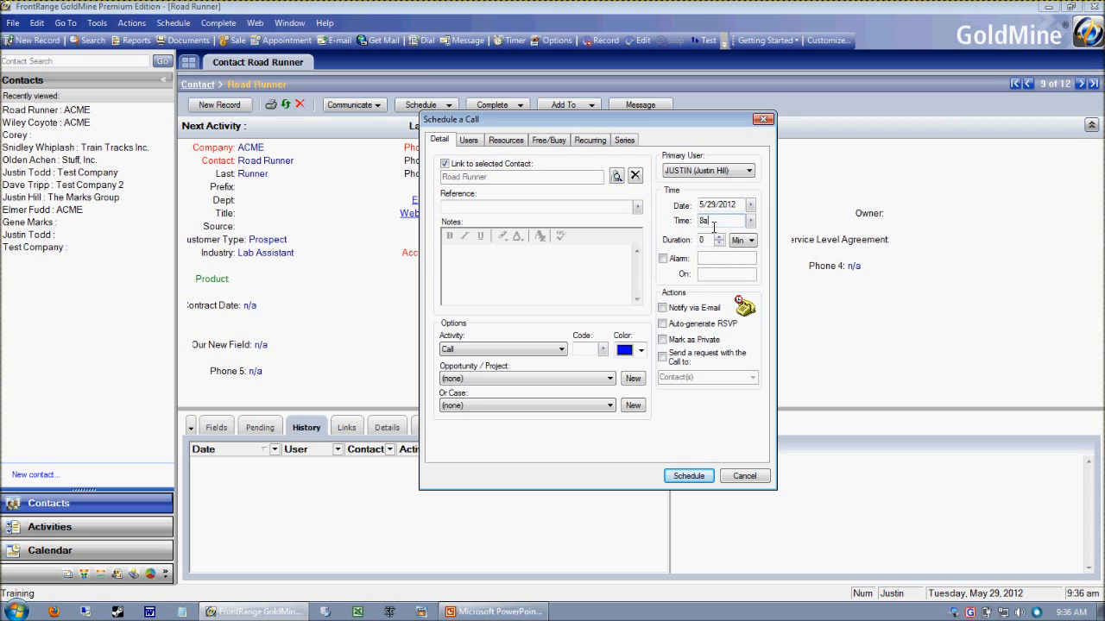
key("Tab")
Replace the call's time with the abbreviation 11a, and replace it again with 2p
left_click(730, 223)
key("BackSpace")
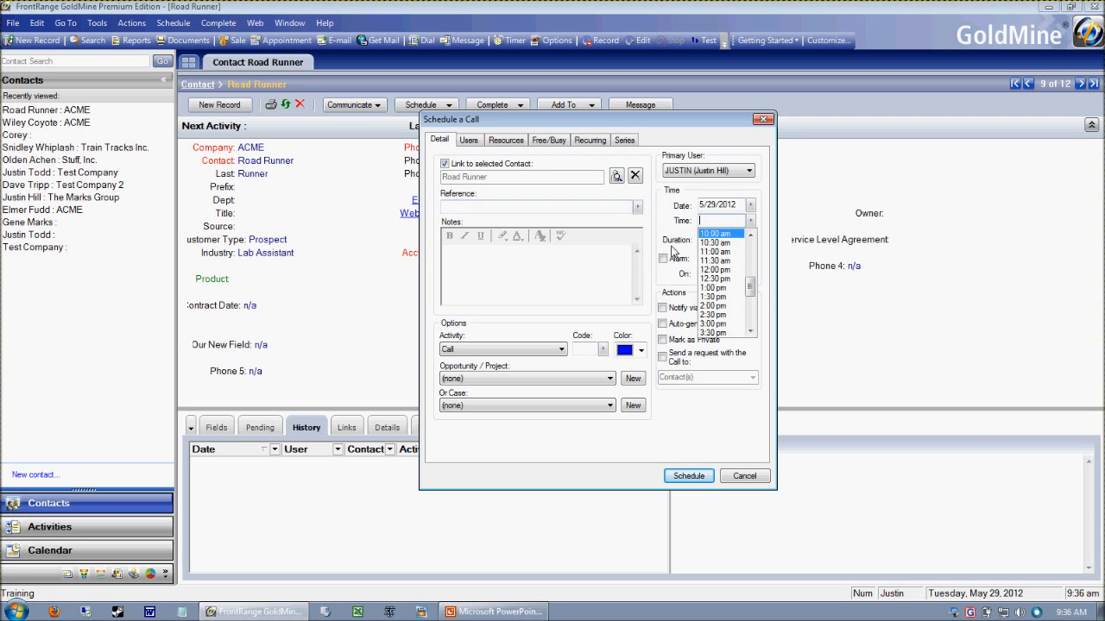
type("11a")
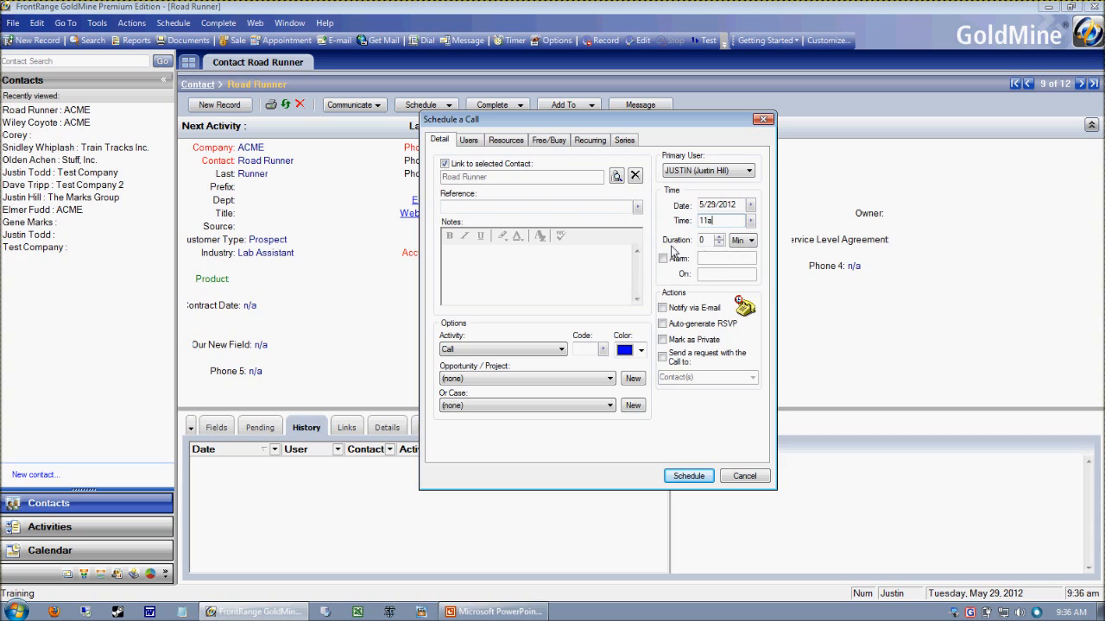
key("Tab")
left_click(733, 224)
type("2p")
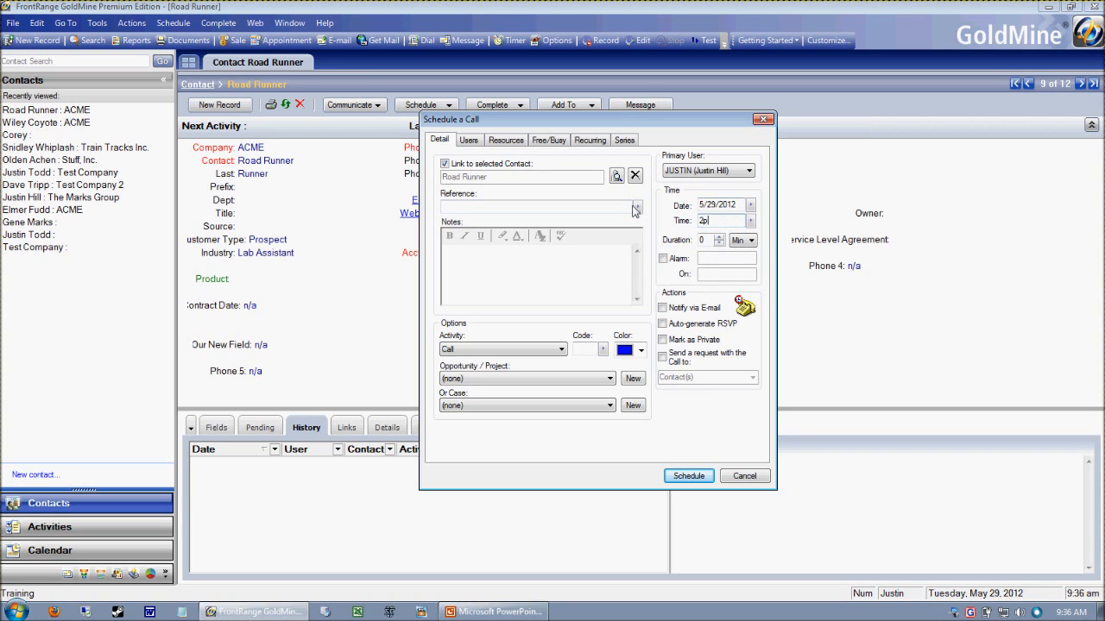
key("Tab")
Set the call's time in 24-hour form as 1500, and replace it with 8:00
key("shift+Tab")
key("alt+Down")
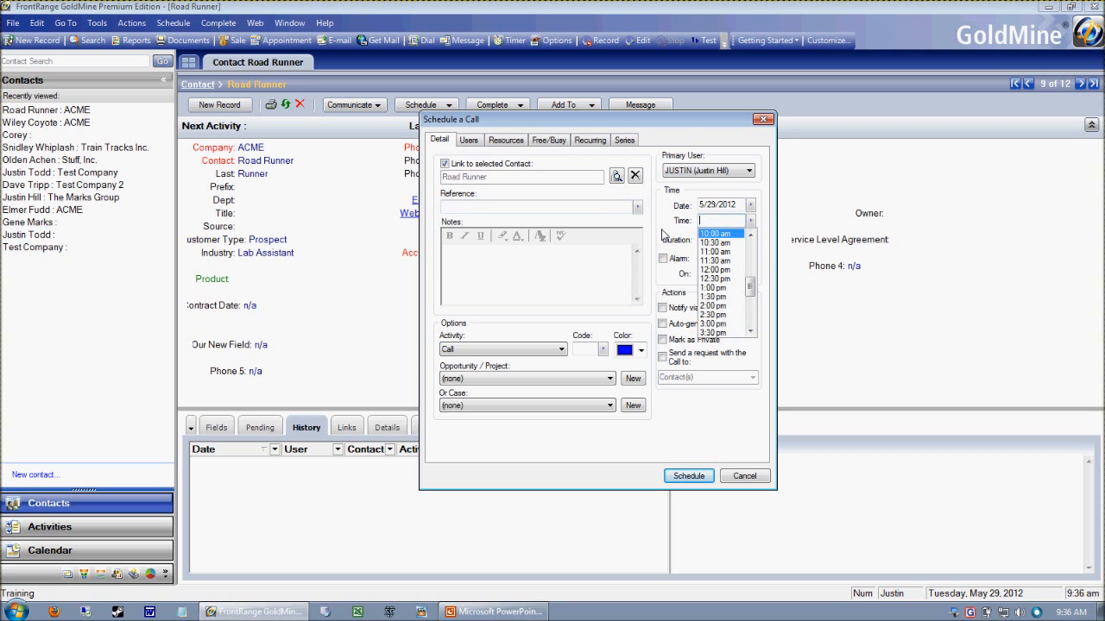
type("150")
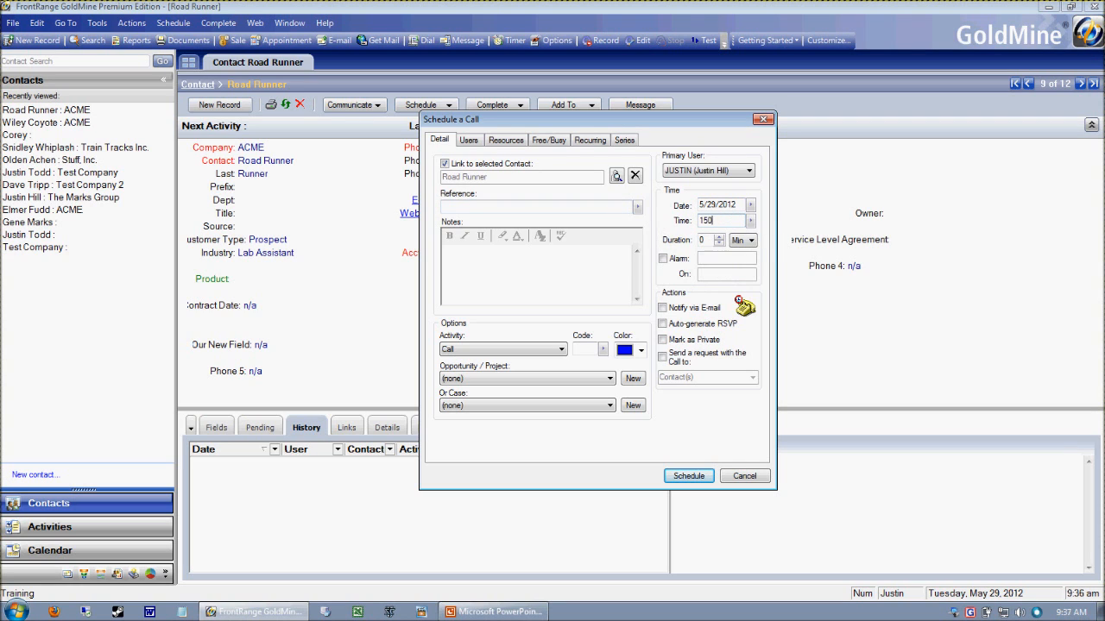
type("0")
key("Tab")
key("shift+Tab")
type("8:00")
key("Tab")
Give the call the reference "Text" and the note "Tab around the window"
left_click(563, 208)
left_click_drag(618, 114, 616, 100)
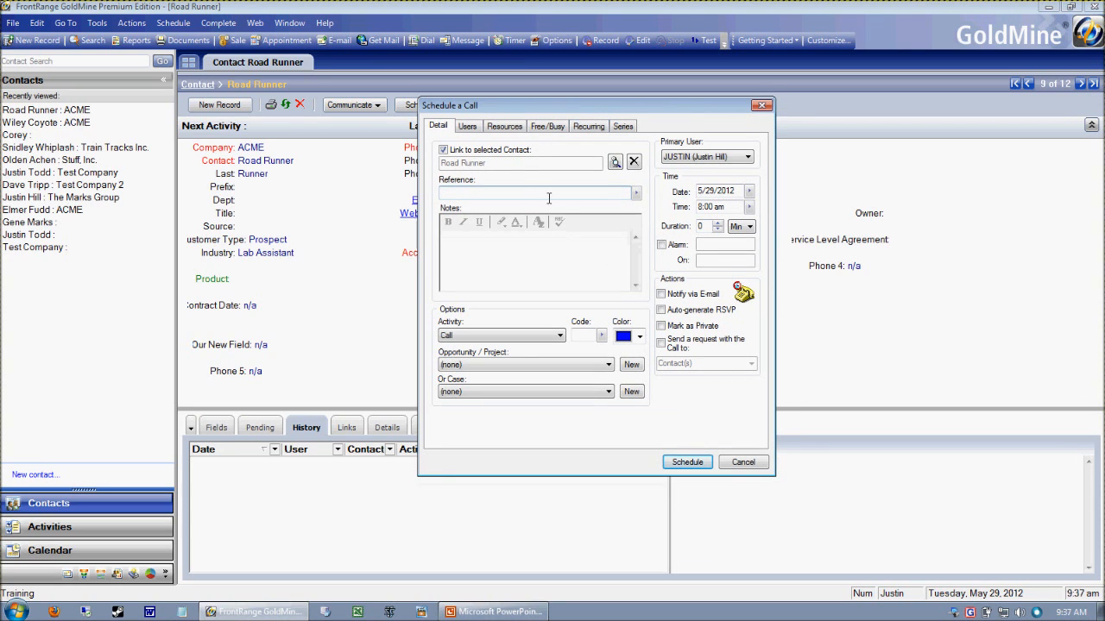
type("4")
key("Tab")
type("Tab around the windeow")
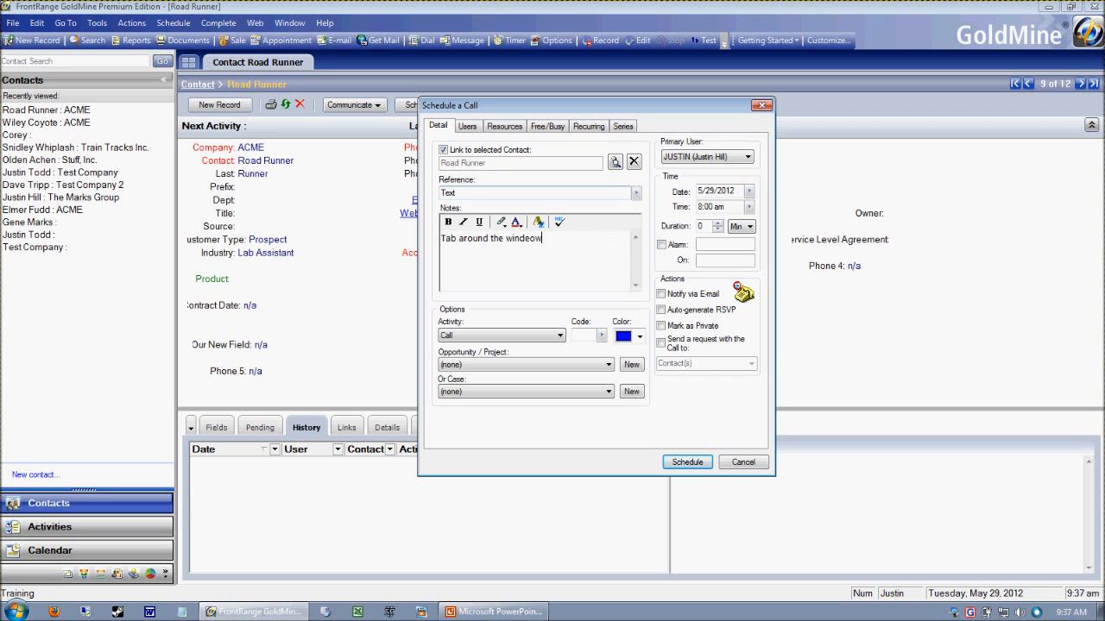
Move through the call's fields to the date, view its calendar picker, and set the date to 5/2/2012 with the shorthand 2
key("Tab")
key("Tab")
key("Tab")
key("Tab")
key("Tab")
key("Tab")
key("Tab")
key("Tab")
key("Tab")
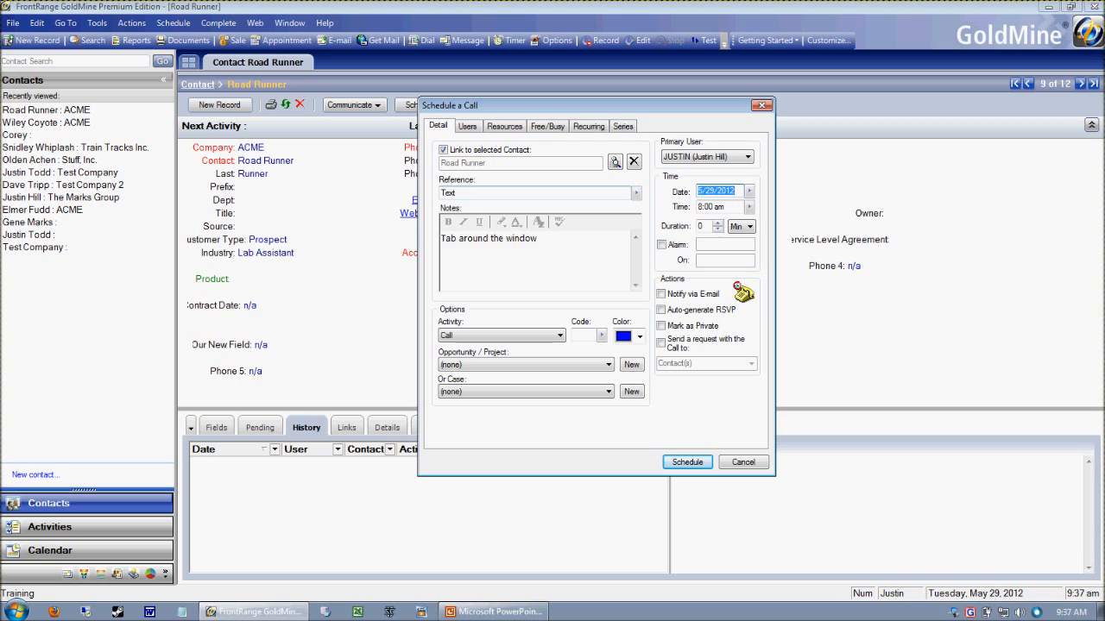
key("F2")
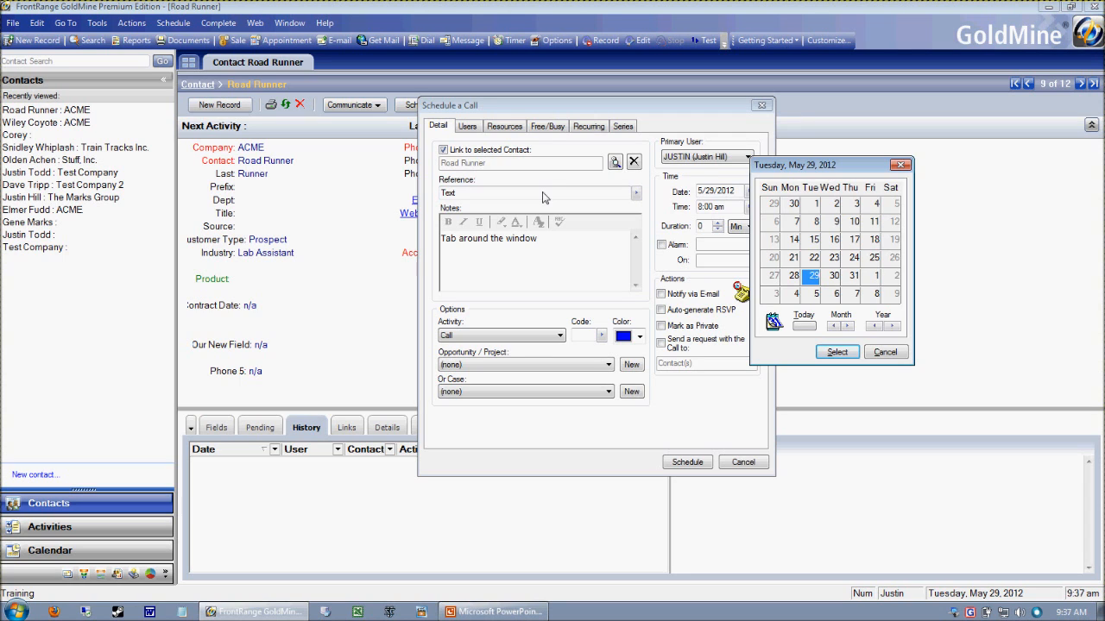
key("Escape")
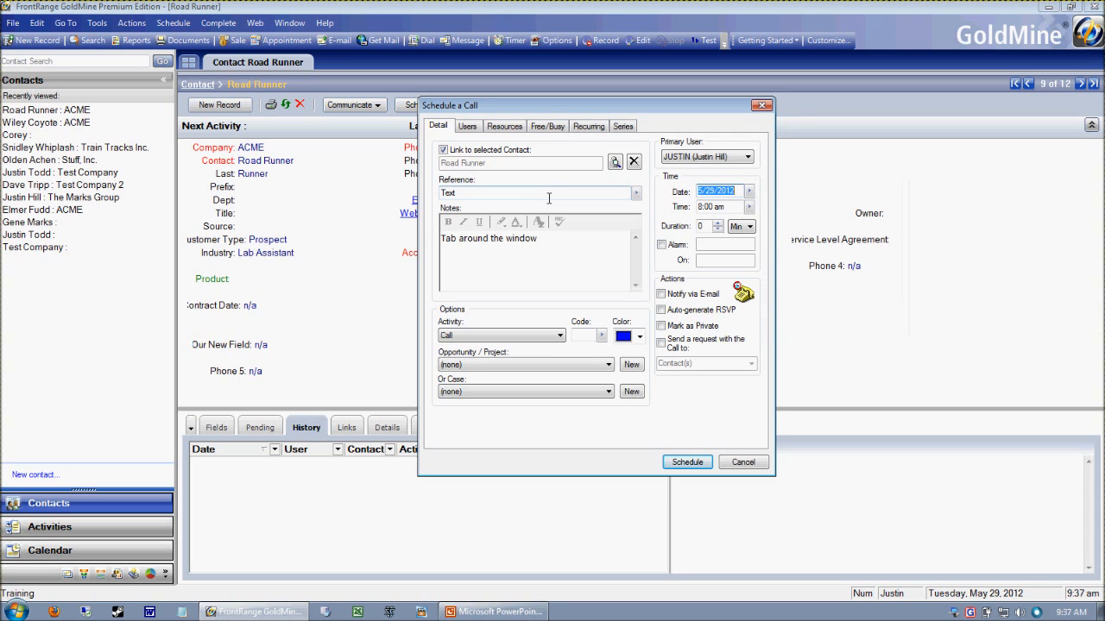
key("F2")
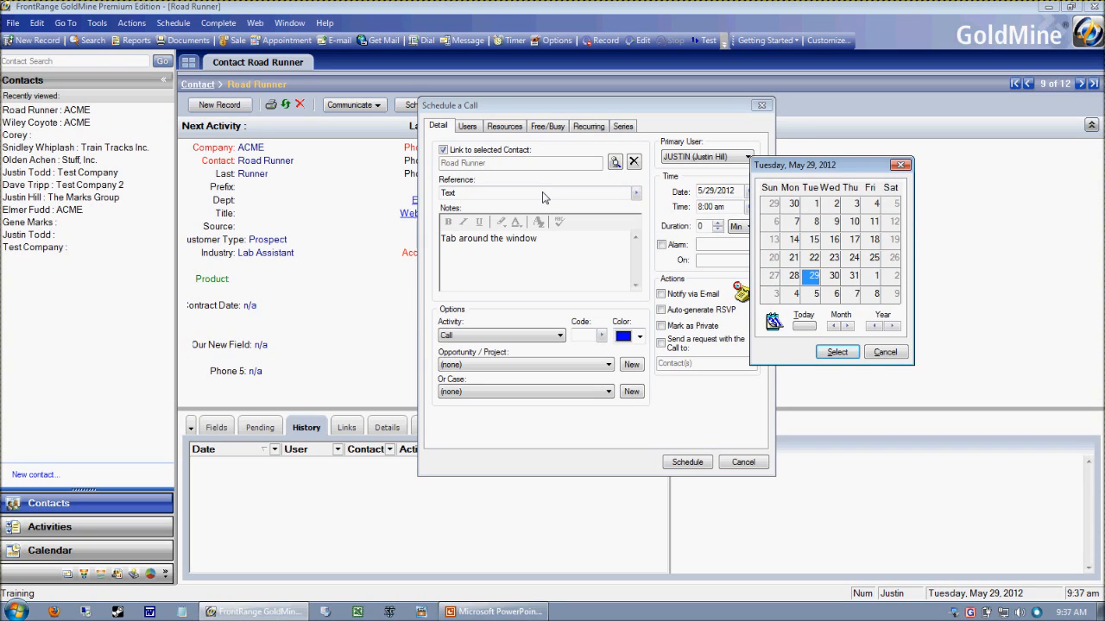
key("Escape")
type("2")
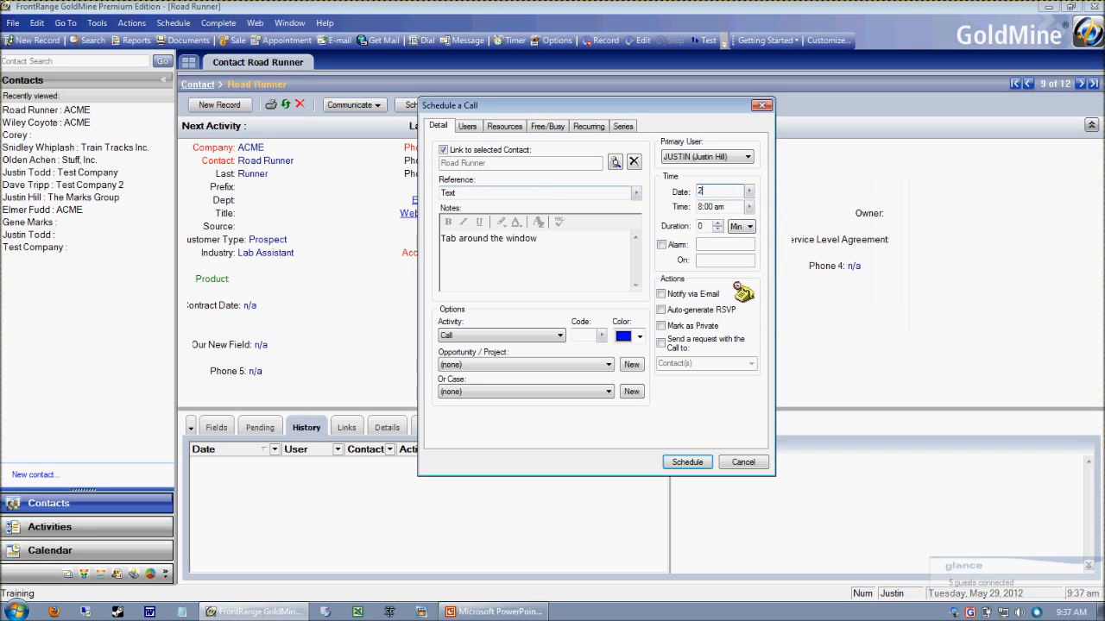
key("Tab")
View the list of times available for the call and discard the call without scheduling it
key("F2")
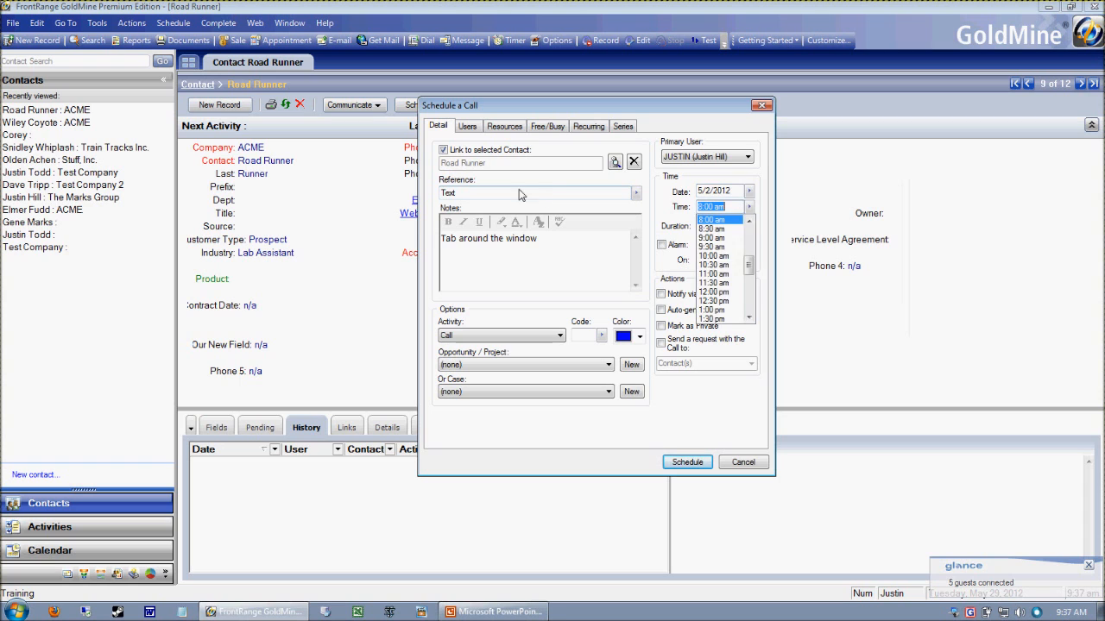
left_click(652, 433)
left_click(742, 461)
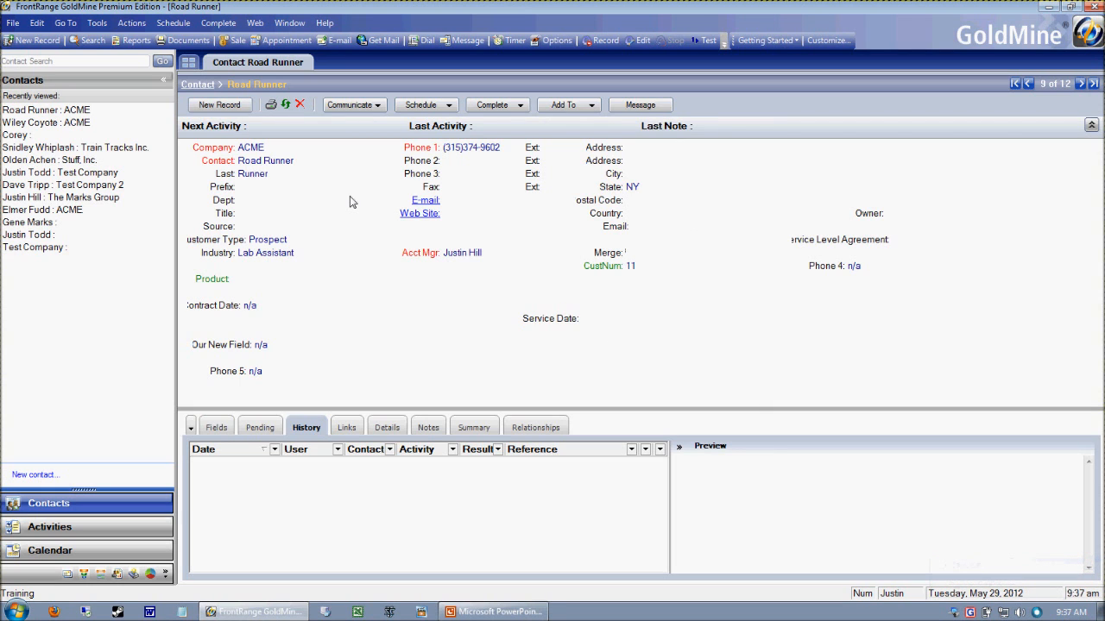
Start a calendar appointment for 8:00 am to 2:30 pm on Wednesday, May 30, check its date, time and duration, and discard it
left_click(110, 554)
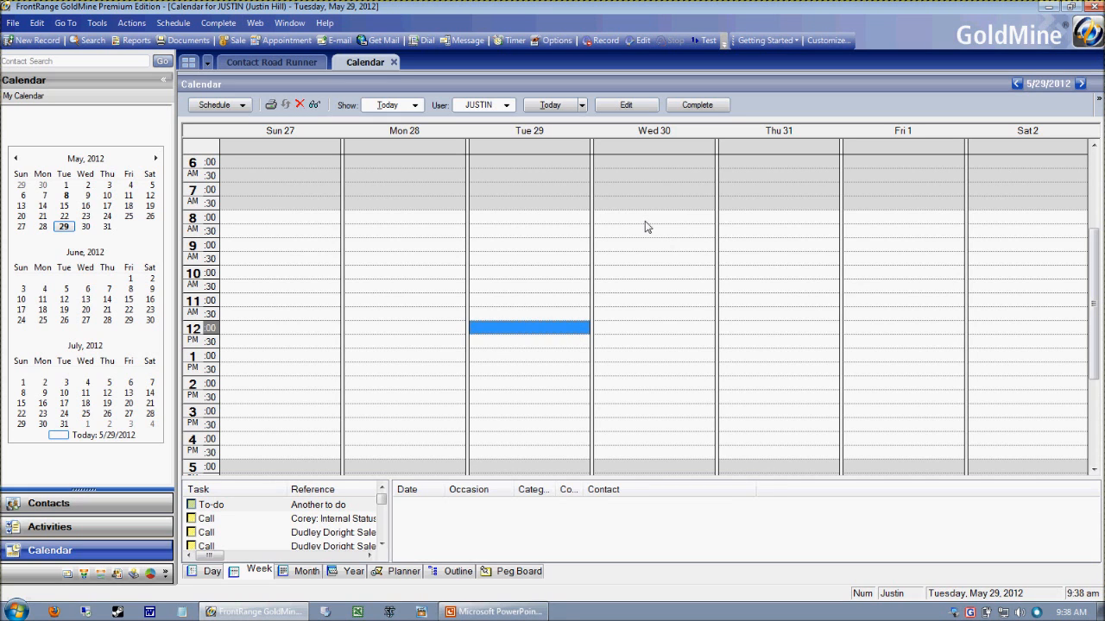
left_click_drag(645, 224, 651, 391)
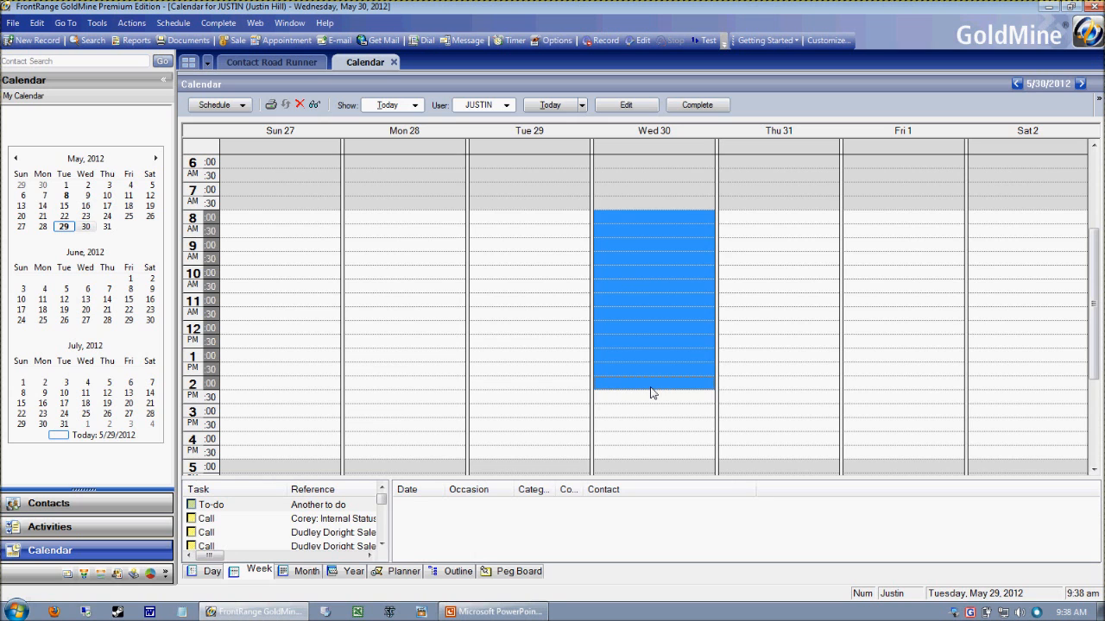
double_click(652, 393)
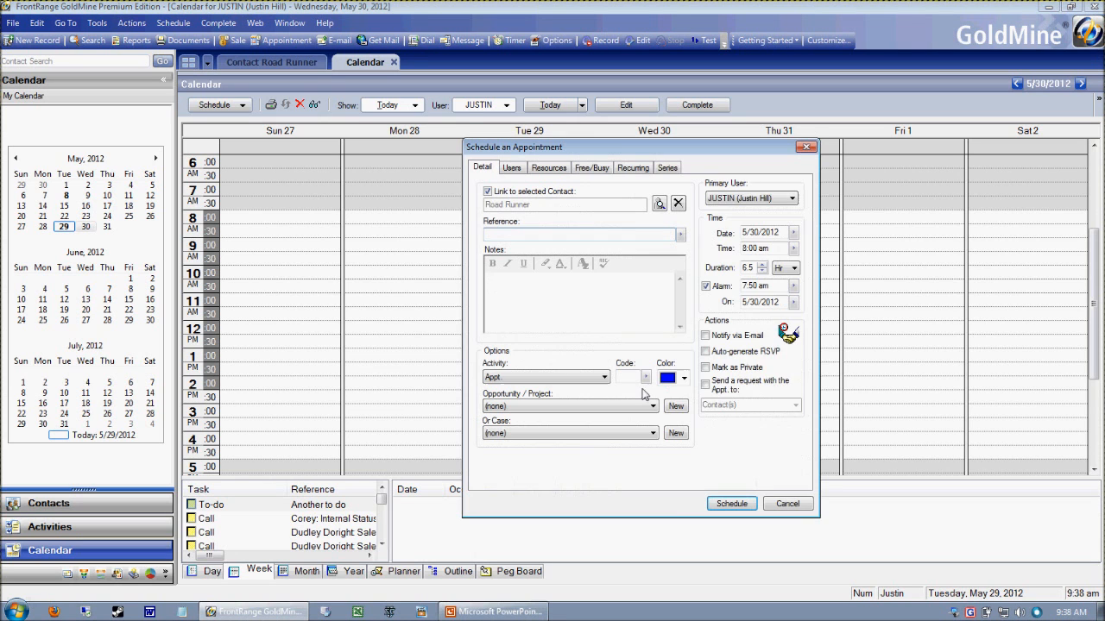
left_click_drag(627, 141, 381, 106)
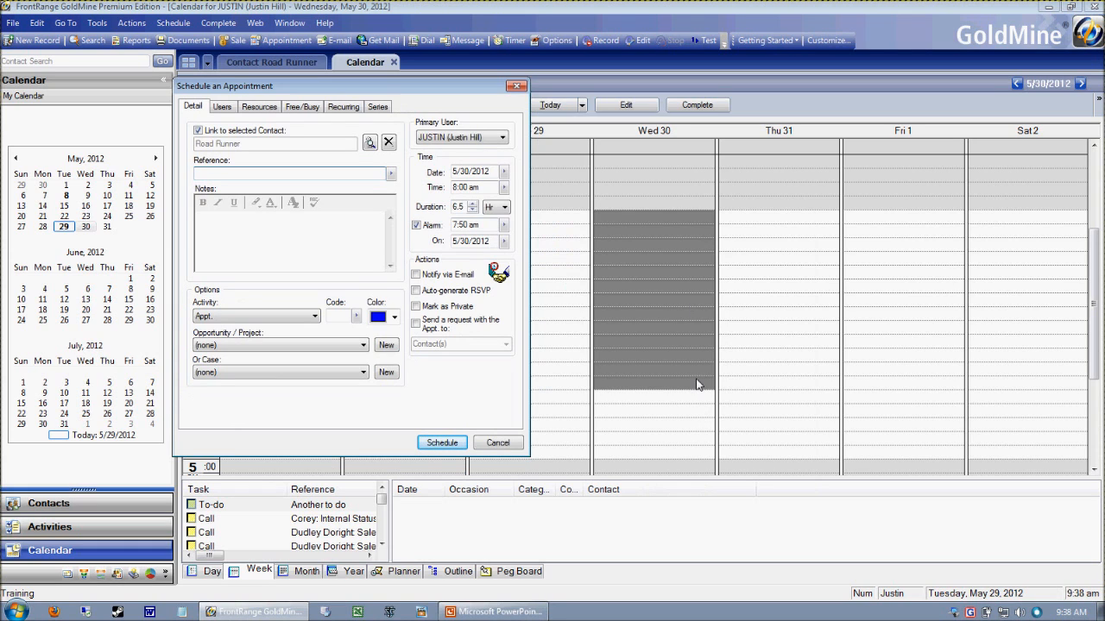
left_click(470, 172)
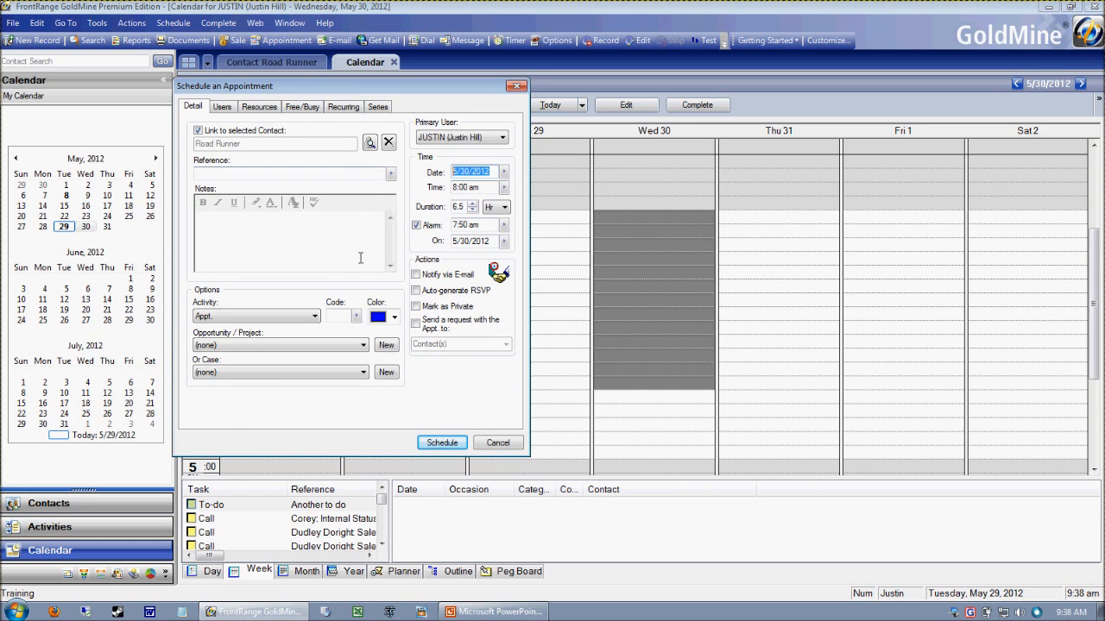
left_click(490, 188)
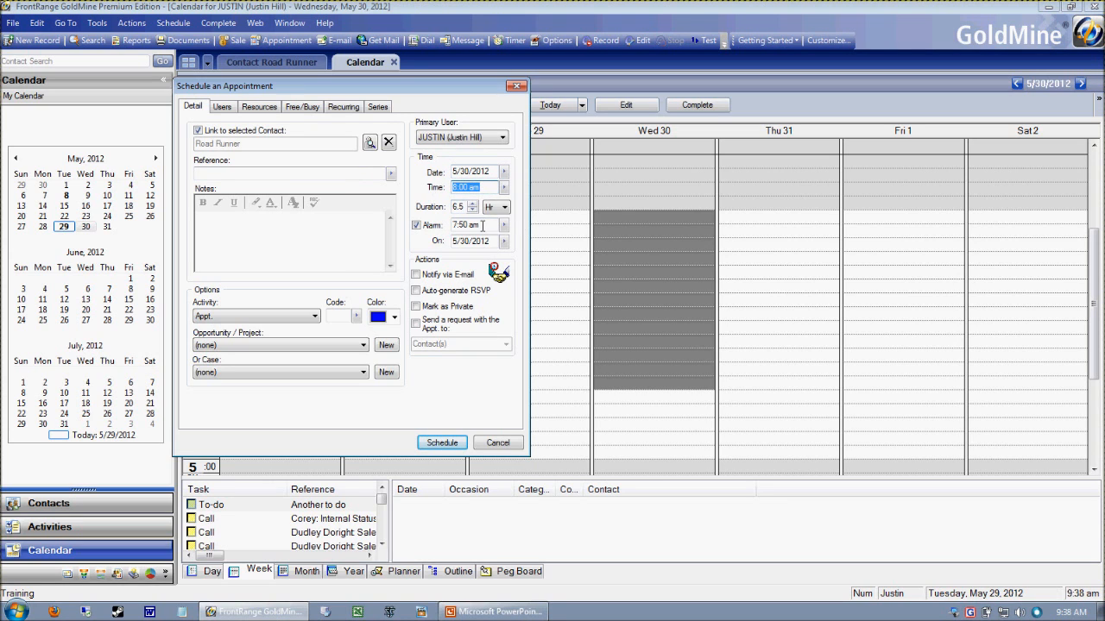
left_click(470, 208)
left_click(519, 443)
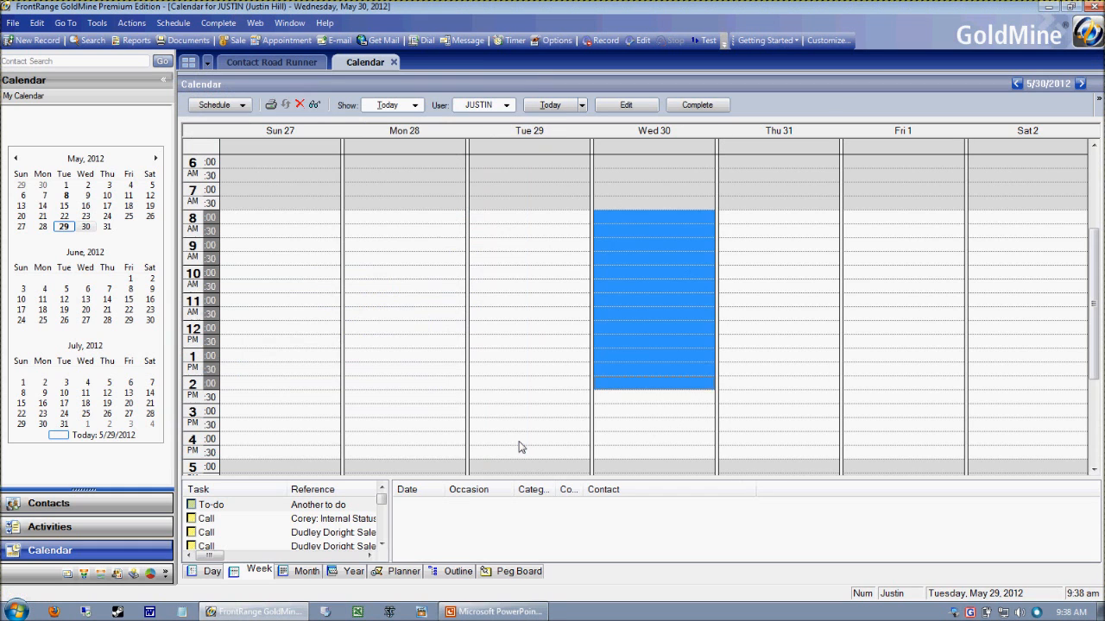
Start an appointment in the week view for 8:30 am to 9:30 am on Tuesday, May 29
left_click(510, 217)
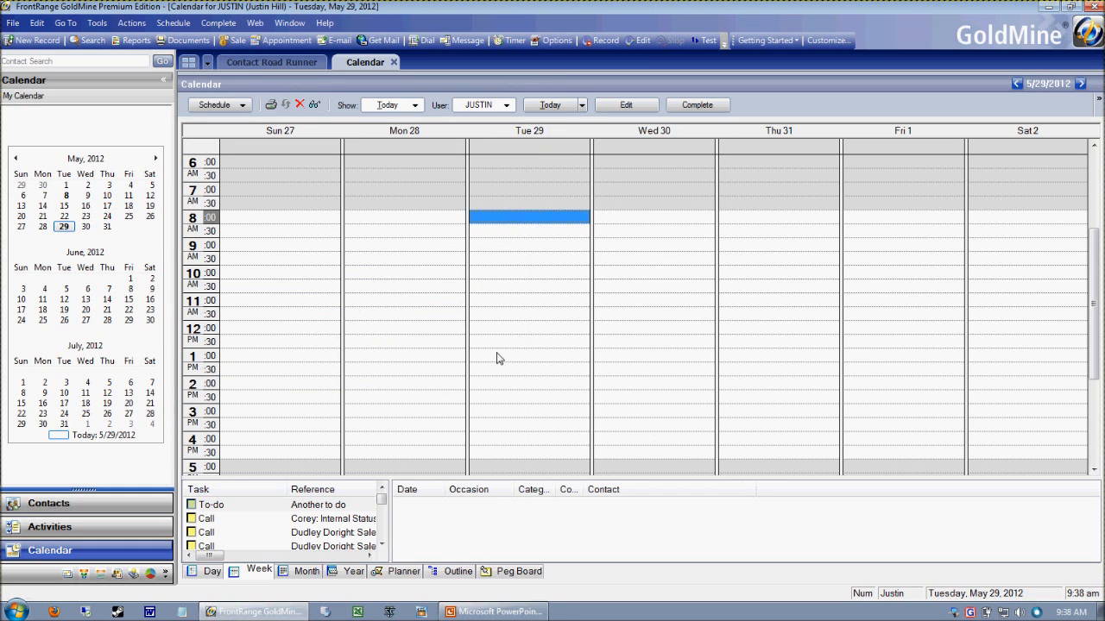
left_click_drag(506, 234, 504, 248)
double_click(505, 252)
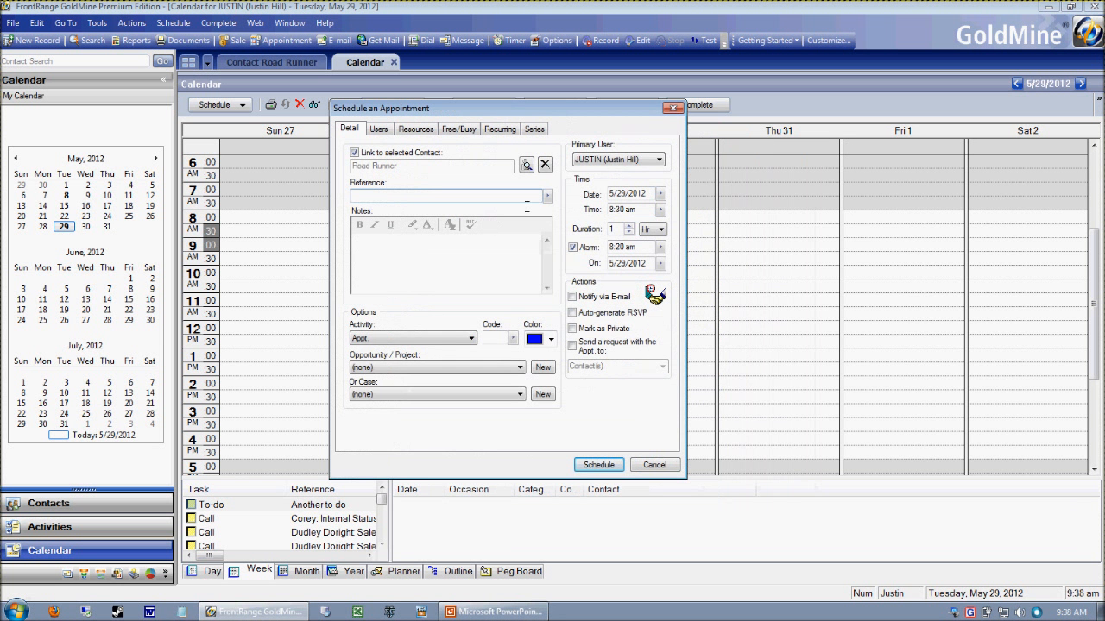
left_click_drag(574, 111, 524, 78)
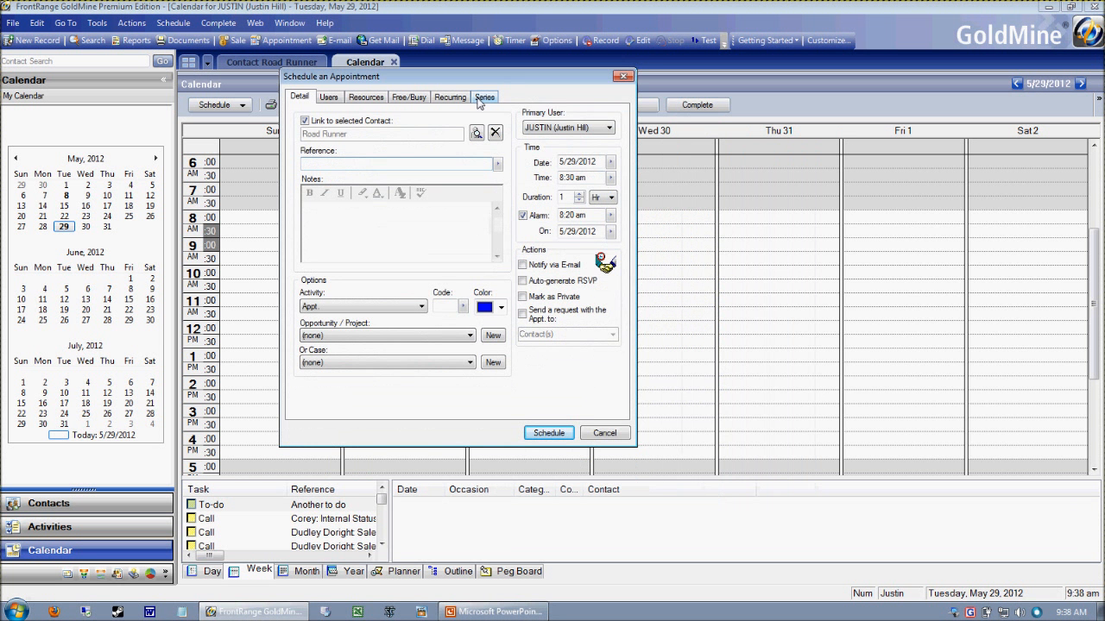
Switch the activity type to Call, Next Actn and back to Appt., and discard the activity without scheduling it
left_click(381, 307)
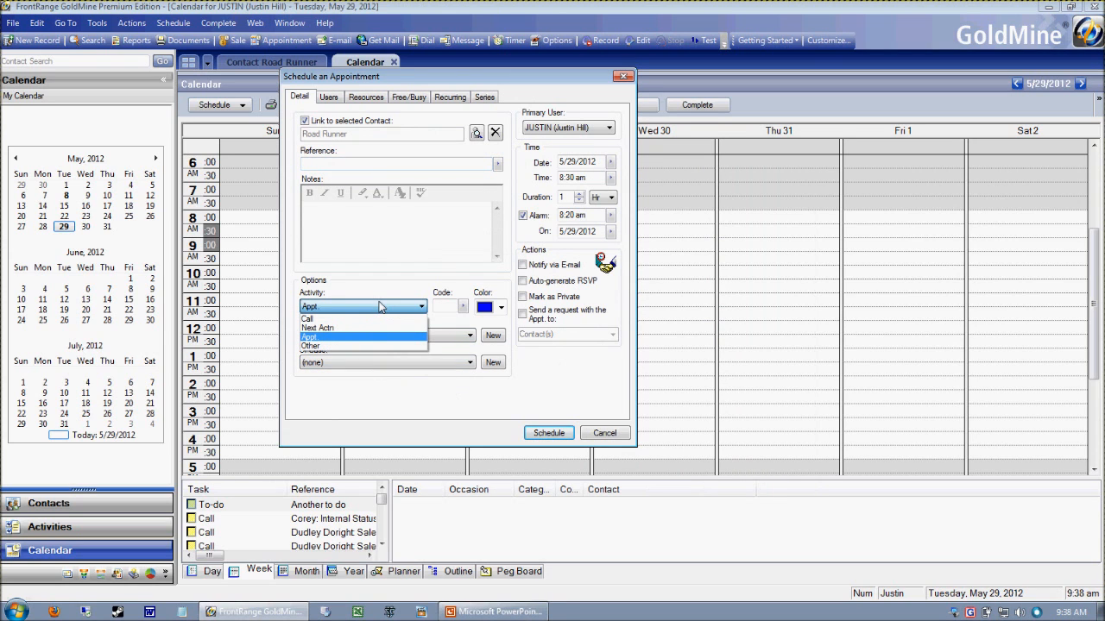
left_click(353, 318)
left_click(352, 308)
left_click(344, 328)
left_click(345, 308)
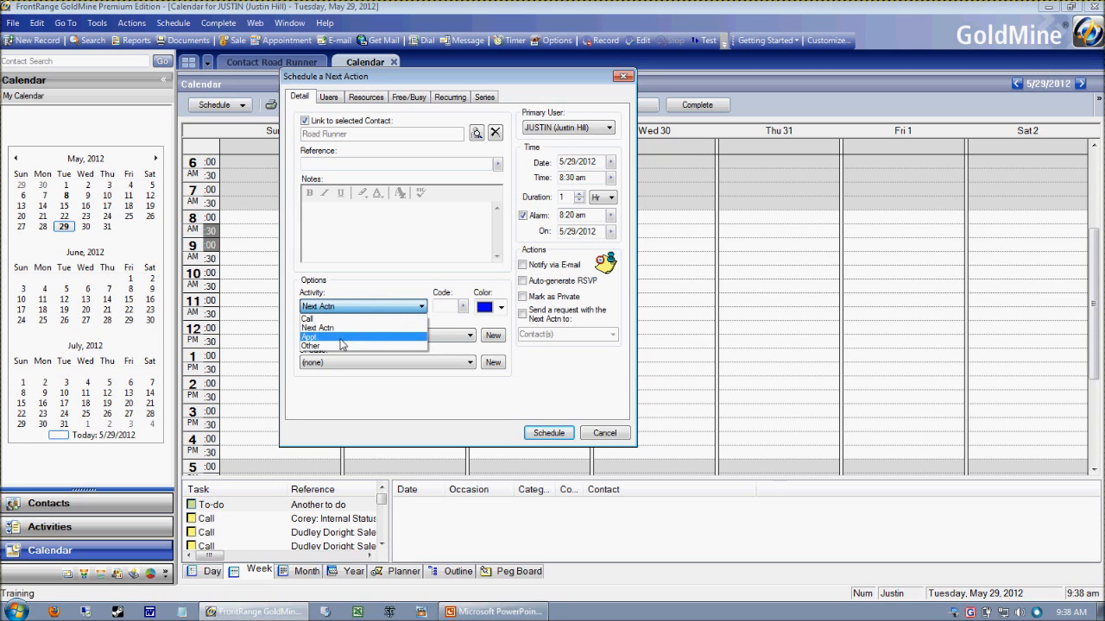
left_click(342, 336)
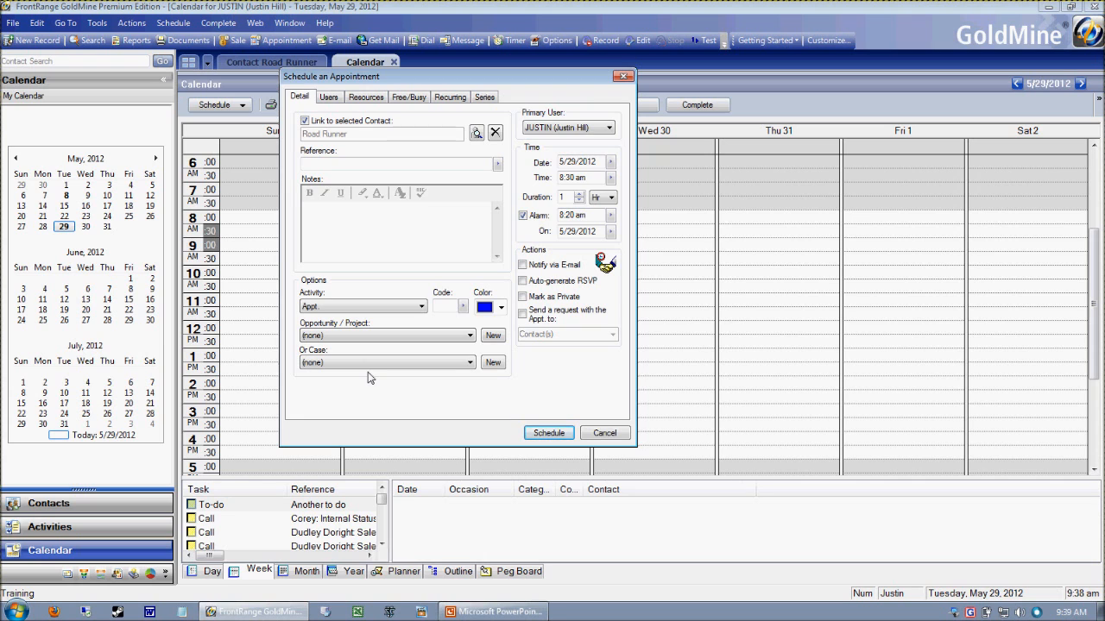
left_click(607, 433)
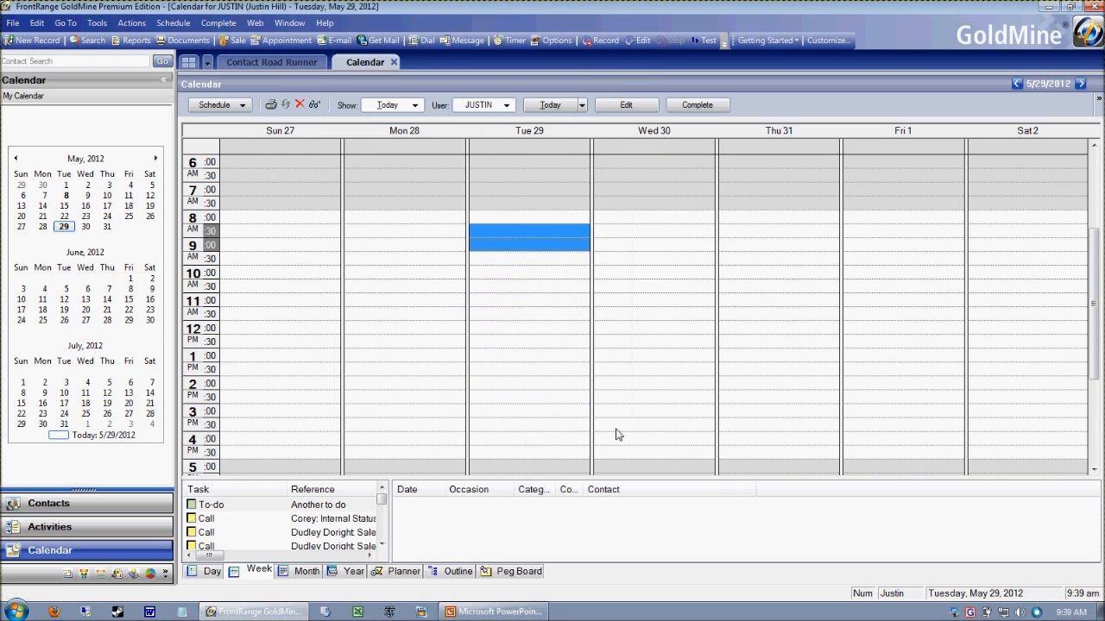
For May 30, start and discard an appointment from 8:00 to 11:30 am in the week view and one from 8:30 am to 12:30 pm in the day view
left_click_drag(671, 219, 674, 302)
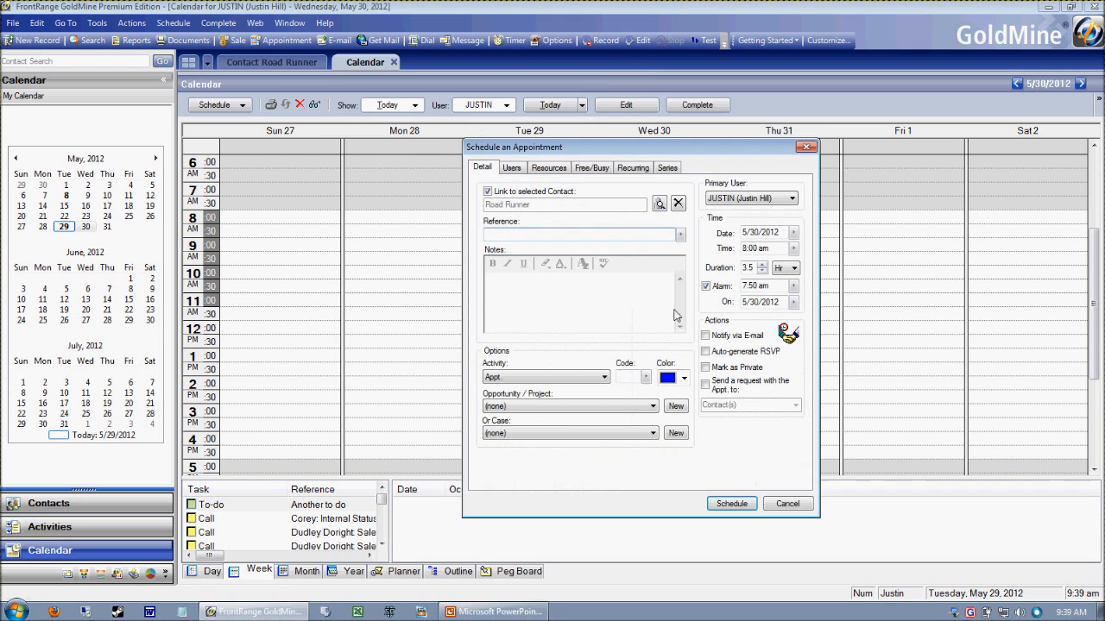
left_click(803, 505)
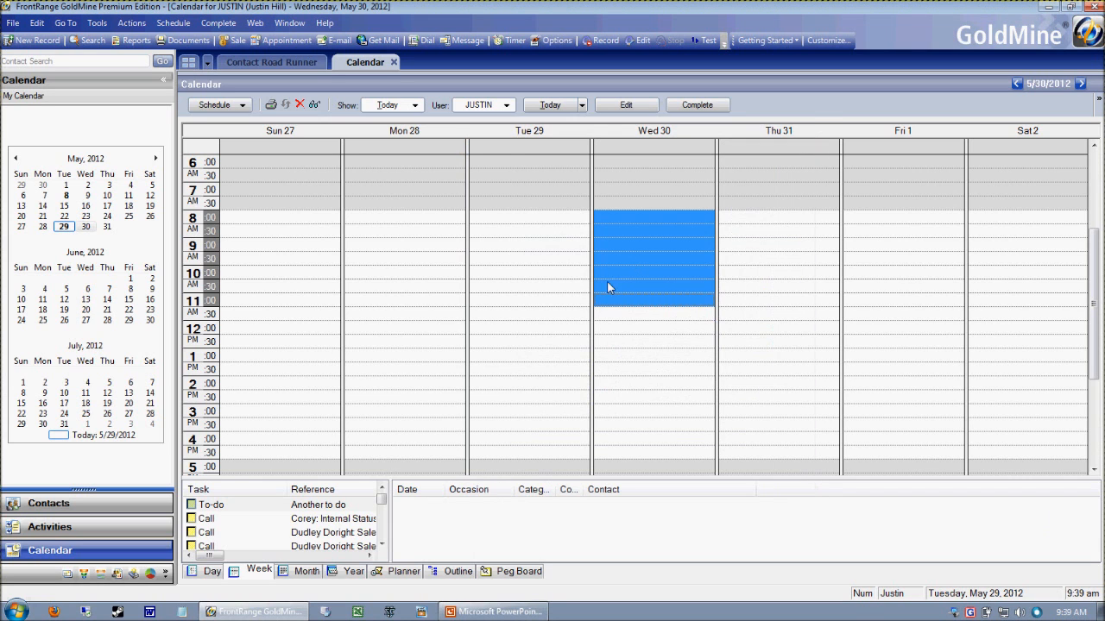
left_click(212, 571)
left_click_drag(518, 231, 495, 327)
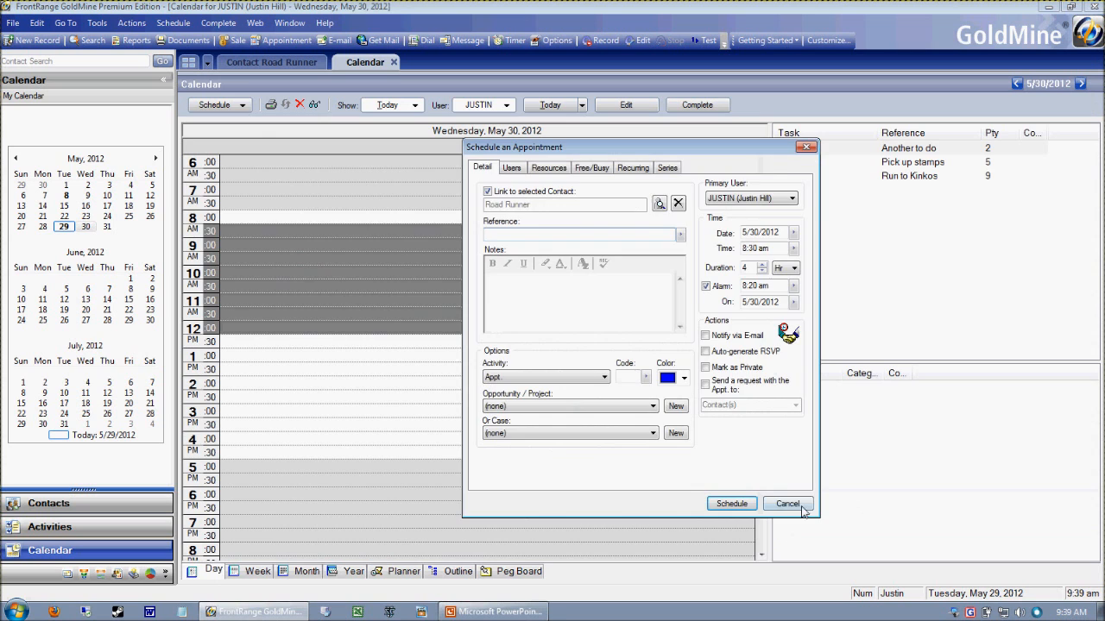
left_click(802, 505)
Look through several days in the month view and return to the week view containing May 15, 2012
left_click(311, 573)
left_click(491, 318)
left_click(623, 312)
left_click(452, 319)
left_click(259, 573)
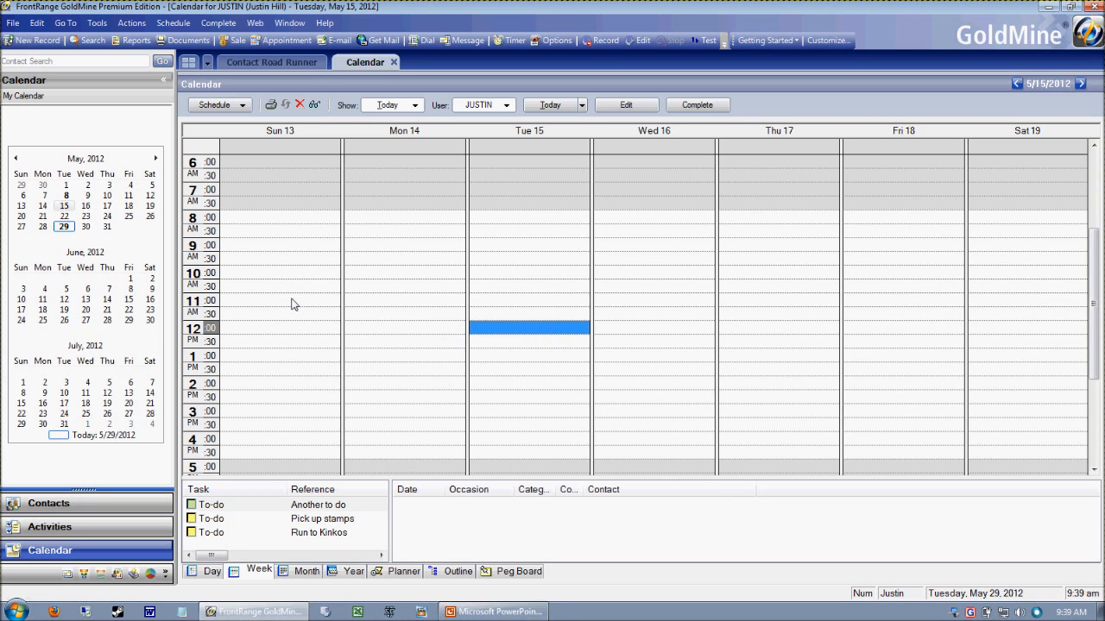
Switch to PowerPoint to review the GoldMine Tips and Tricks slide, return to GoldMine and close the calendar
left_click(488, 612)
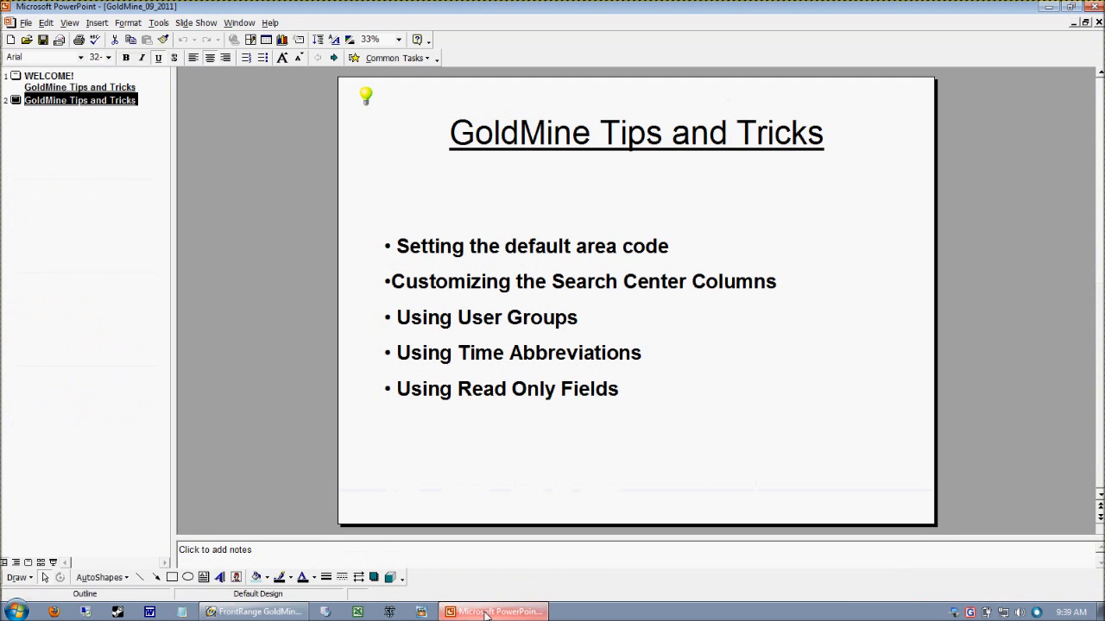
left_click(487, 612)
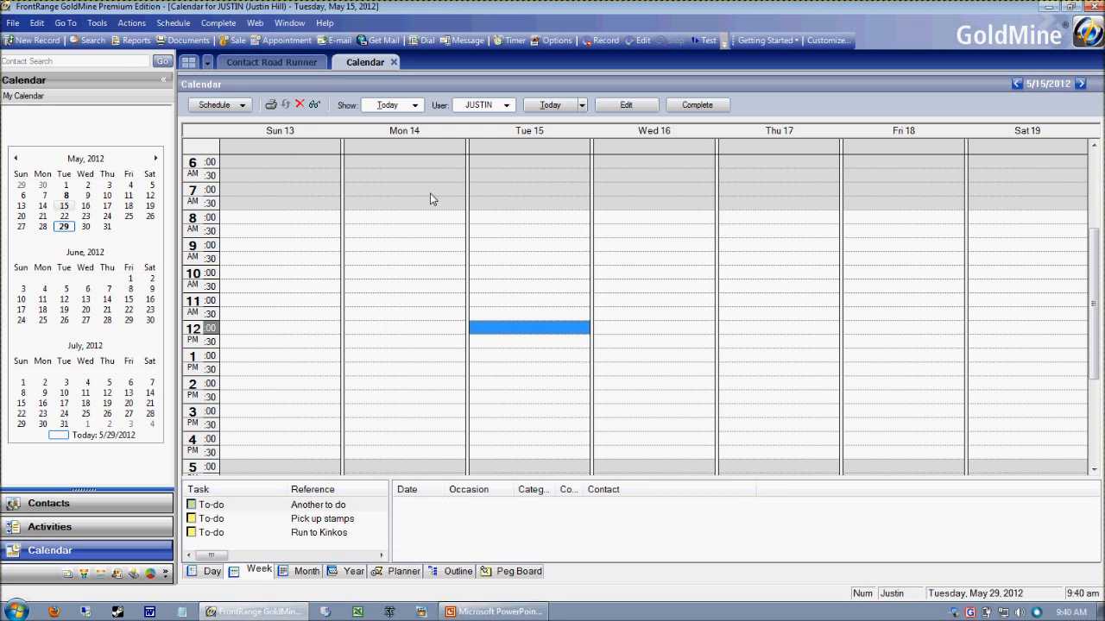
left_click(393, 62)
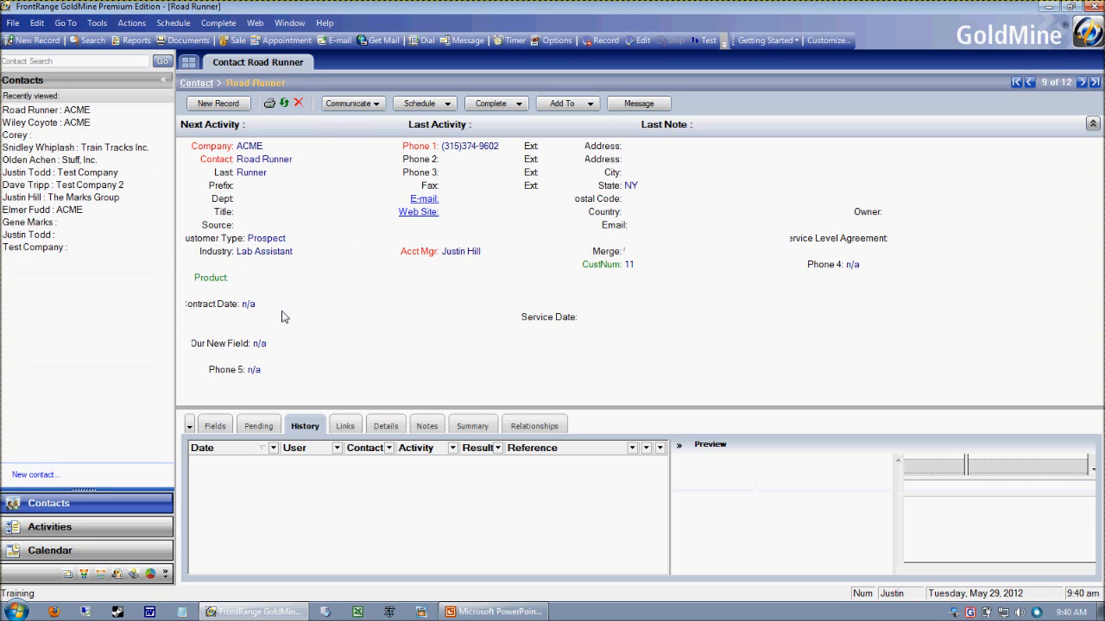
Open the user groups setup and delete the Test and Admin user groups
left_click(100, 24)
mouse_move(102, 38)
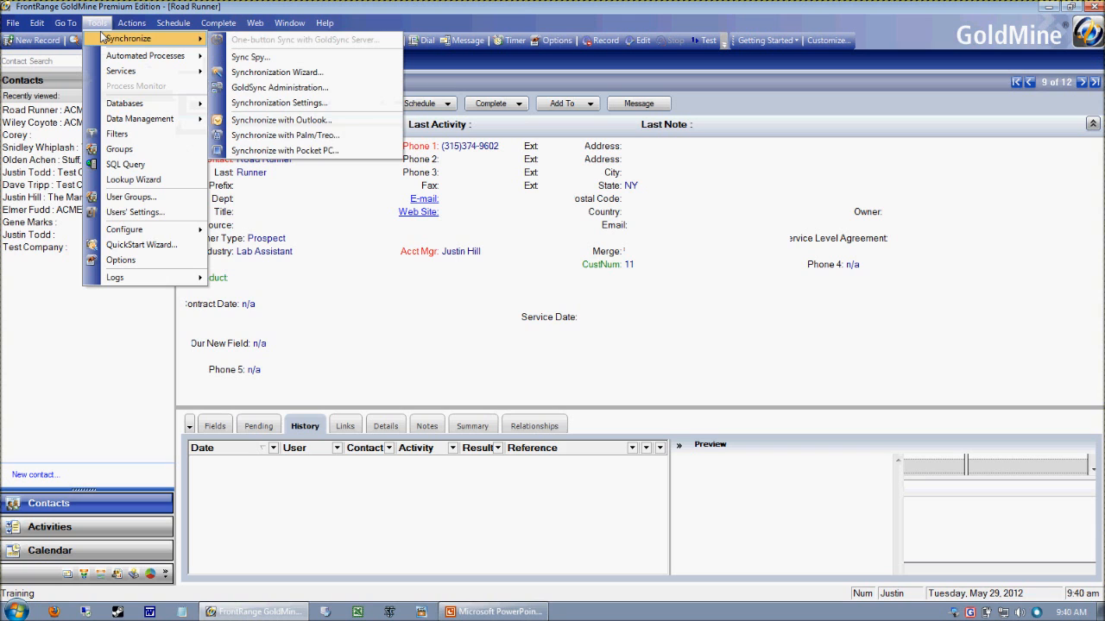
left_click(164, 198)
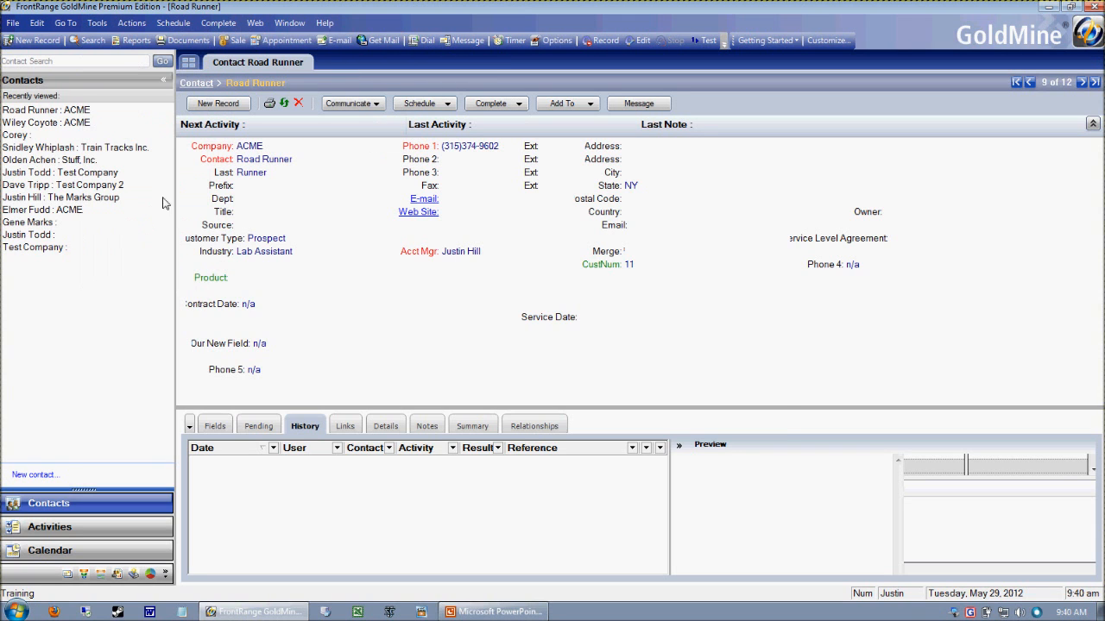
left_click_drag(630, 236, 554, 169)
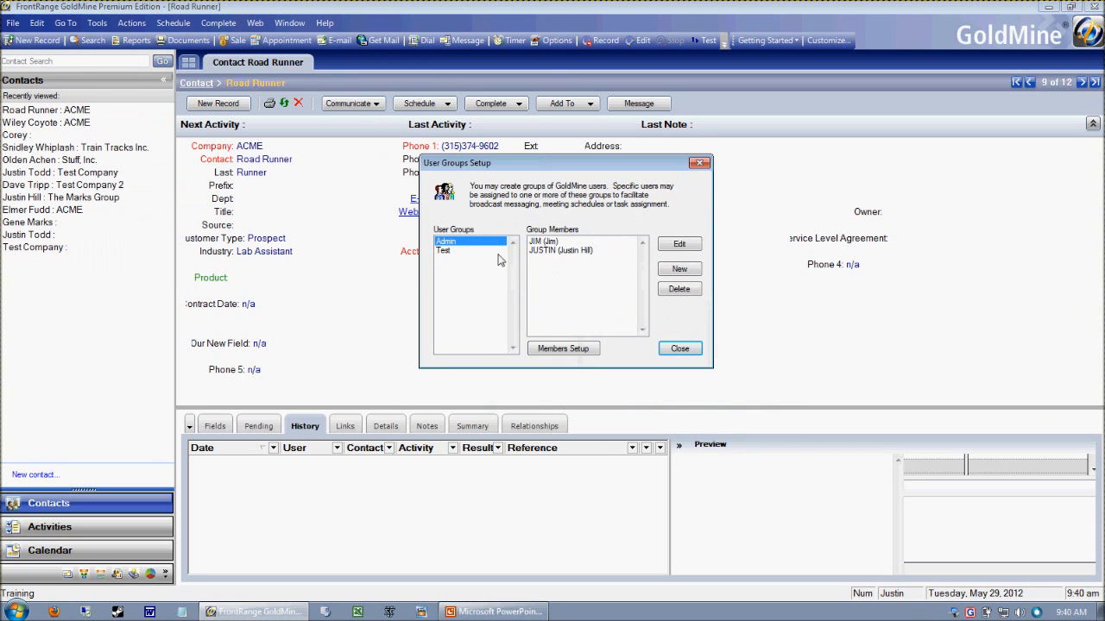
left_click(455, 250)
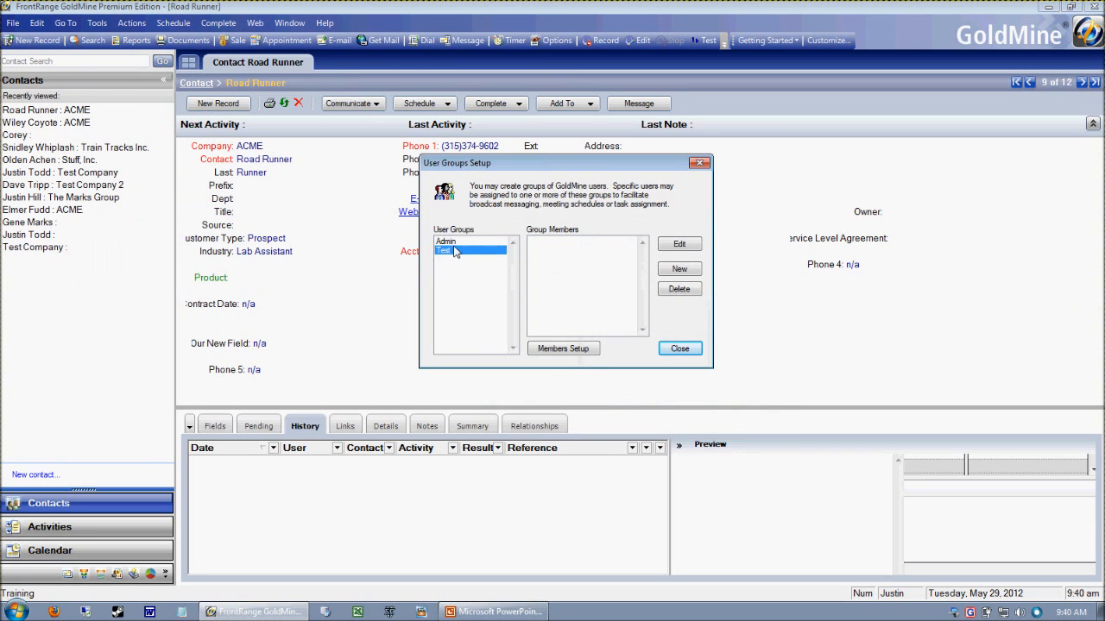
left_click(693, 291)
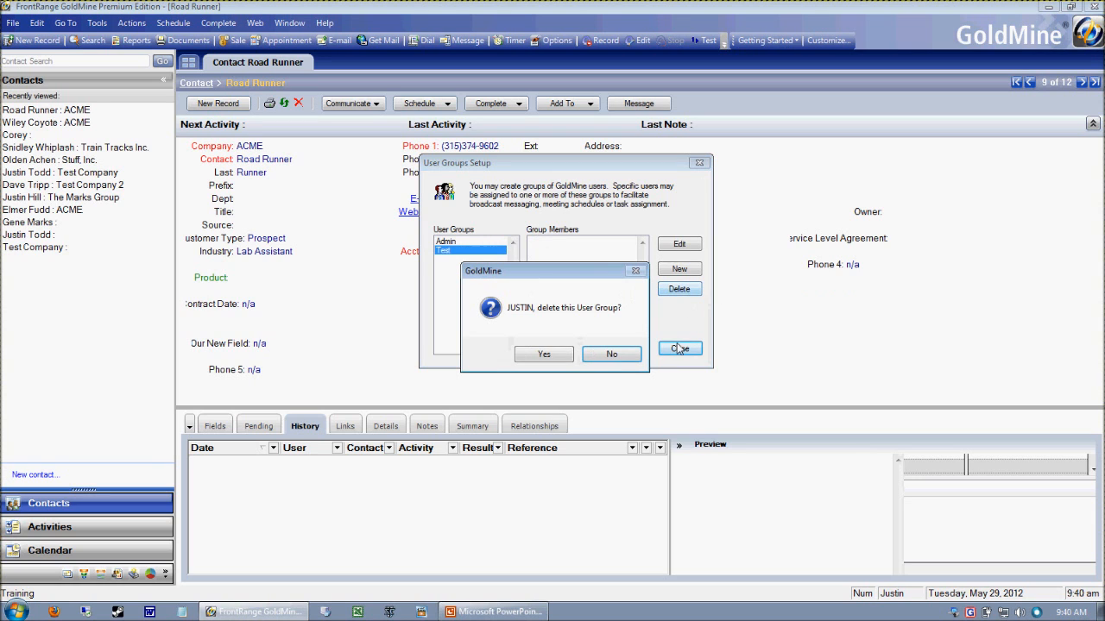
left_click(547, 354)
left_click(679, 292)
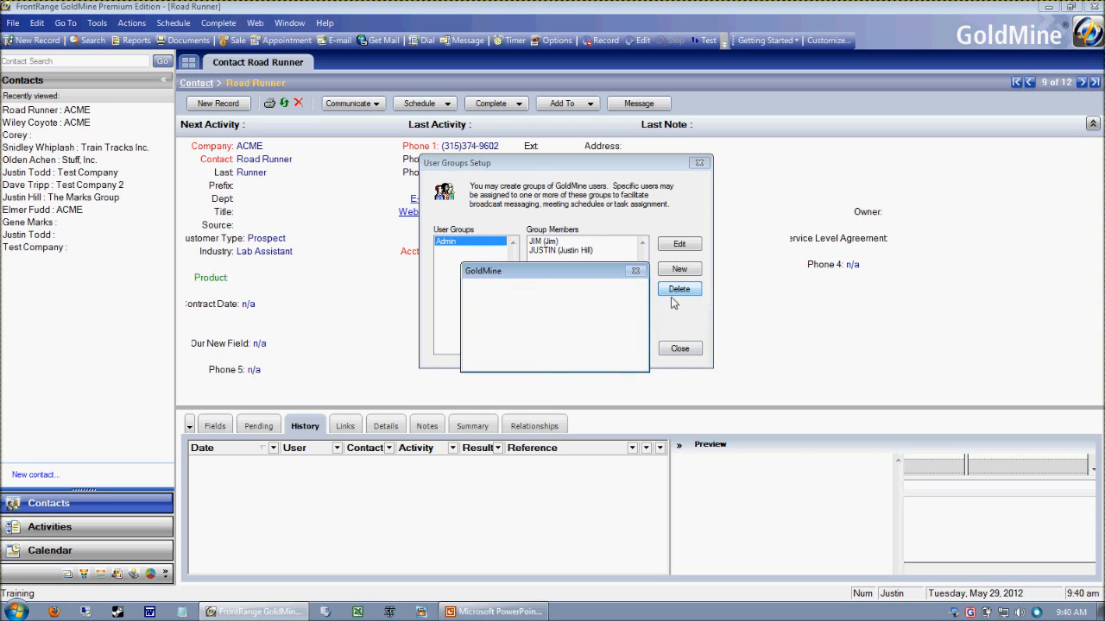
left_click(544, 355)
left_click_drag(580, 166, 585, 185)
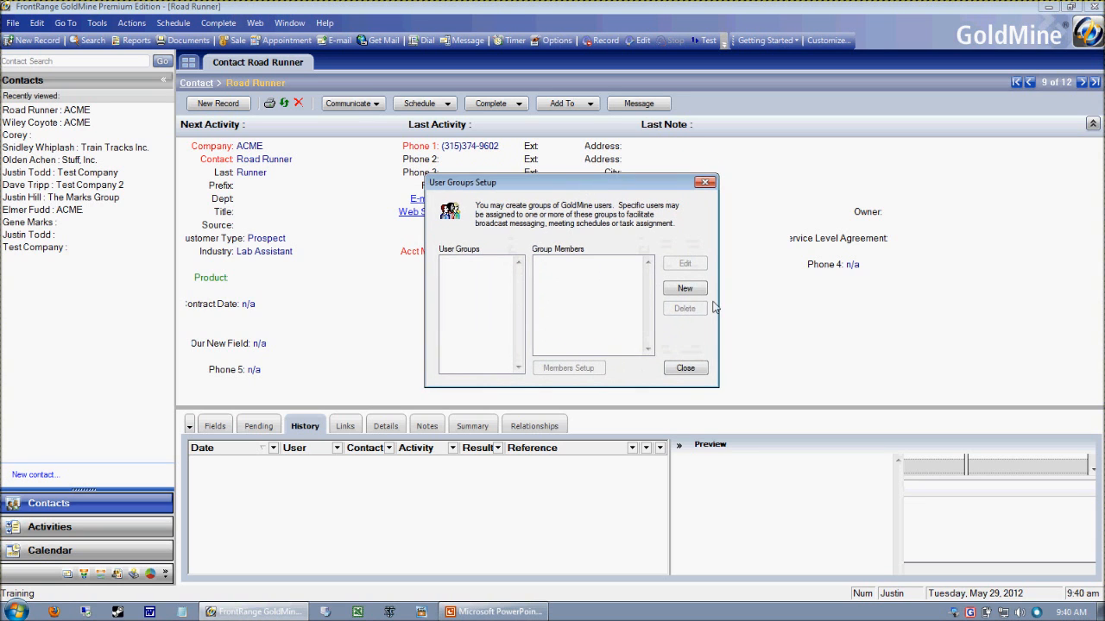
Create a new user group named Sales
left_click(684, 290)
type("Sales")
left_click_drag(686, 313, 526, 250)
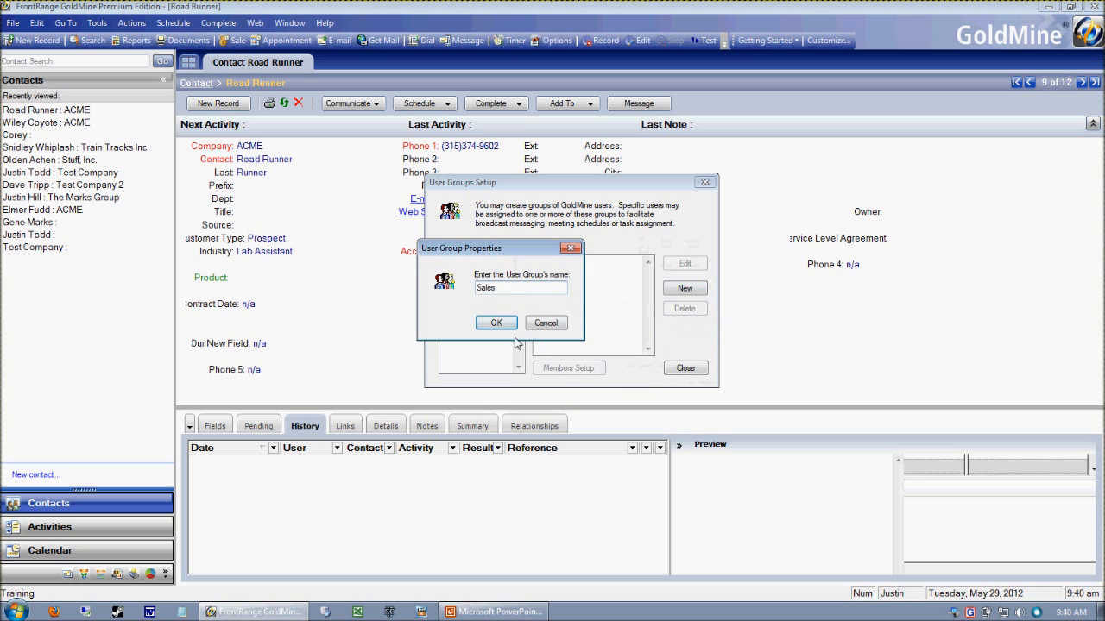
left_click(509, 334)
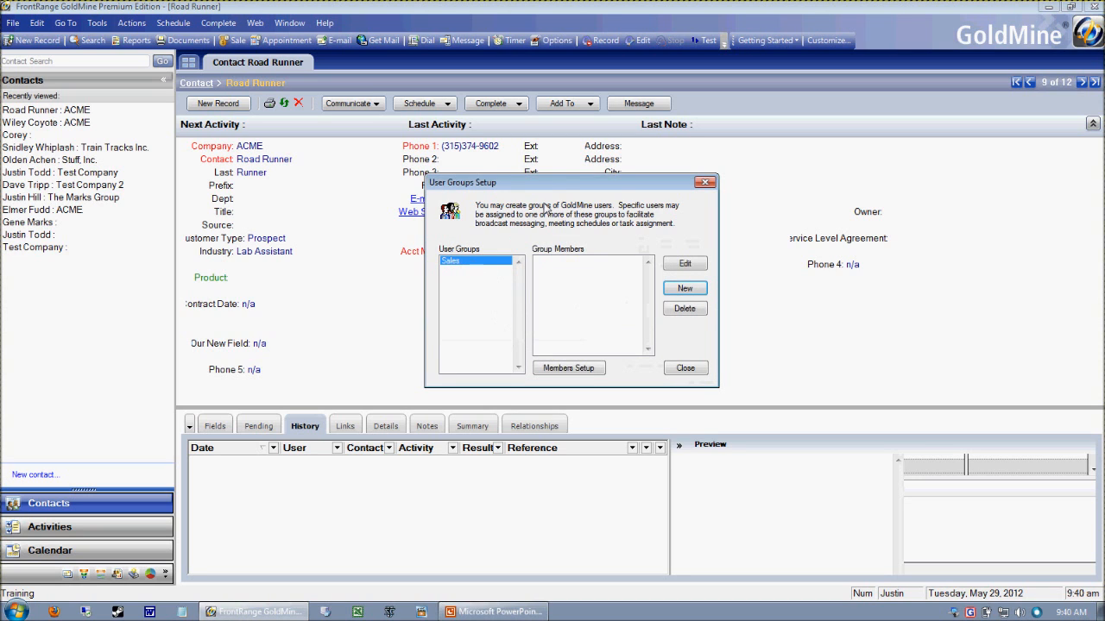
left_click_drag(553, 183, 554, 158)
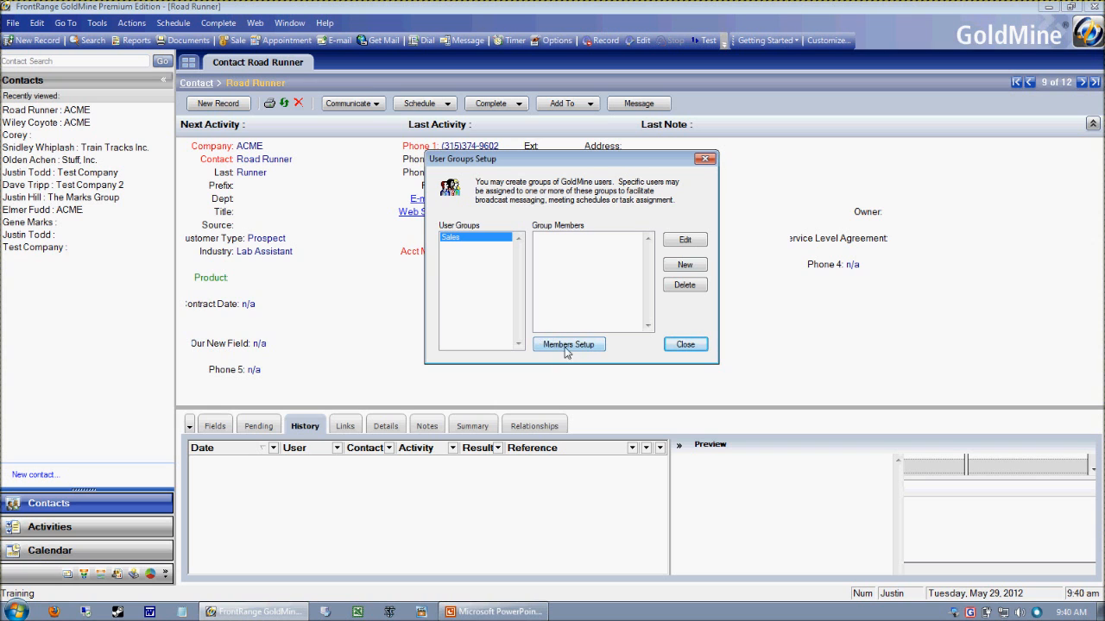
Add the signed-in user and two other individual users to the Sales group's members, and close the user groups setup
left_click(567, 345)
left_click_drag(601, 170, 749, 140)
left_click(697, 210)
double_click(697, 209)
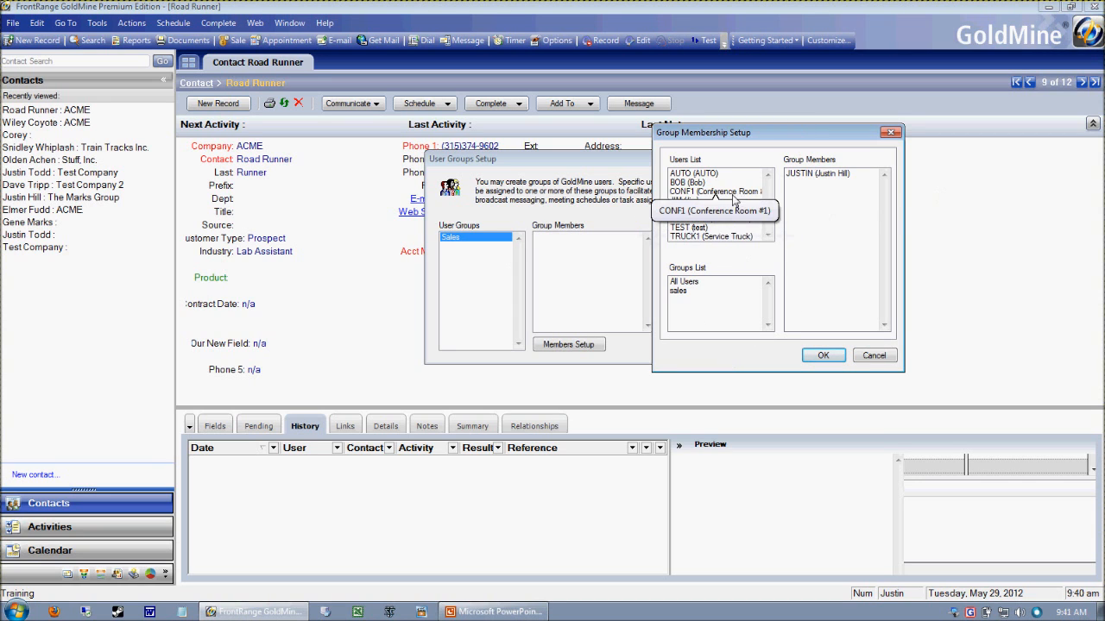
double_click(697, 183)
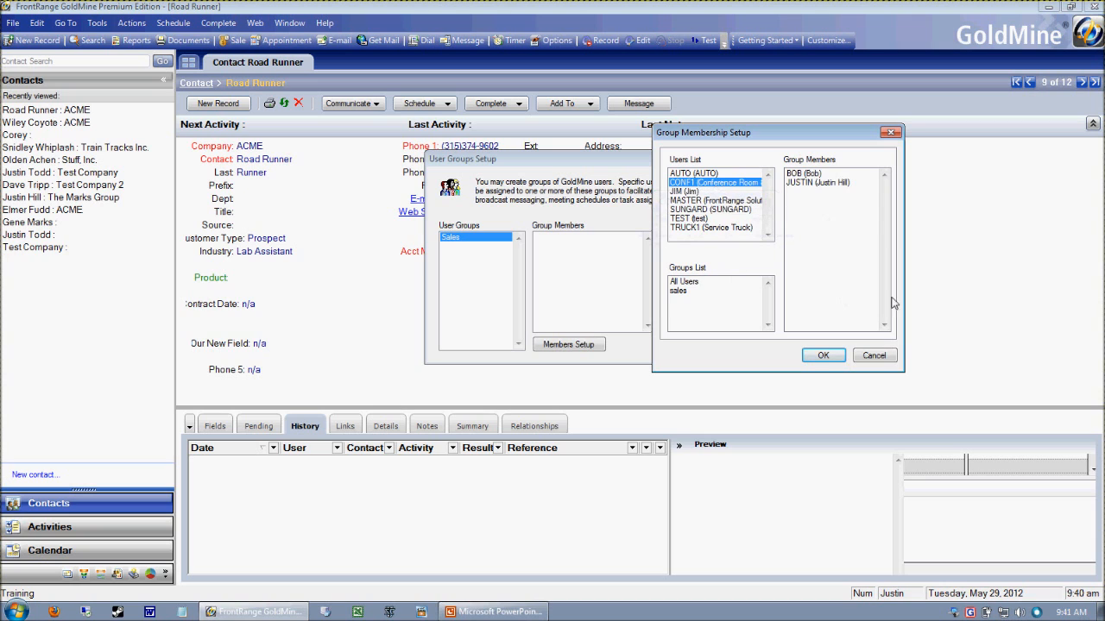
double_click(686, 191)
left_click(823, 356)
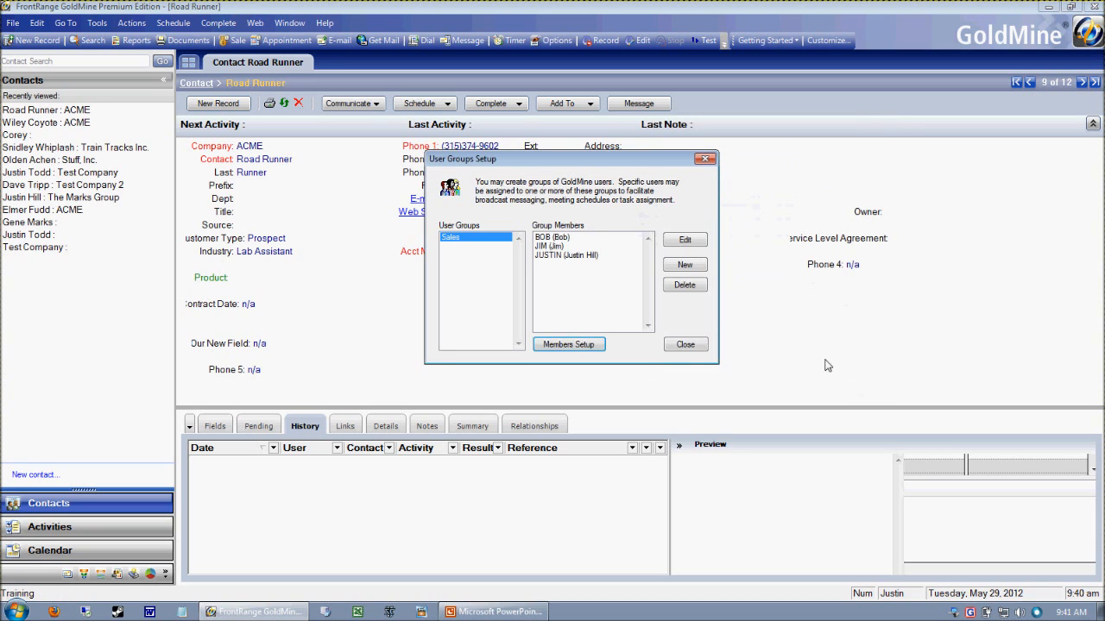
left_click(685, 344)
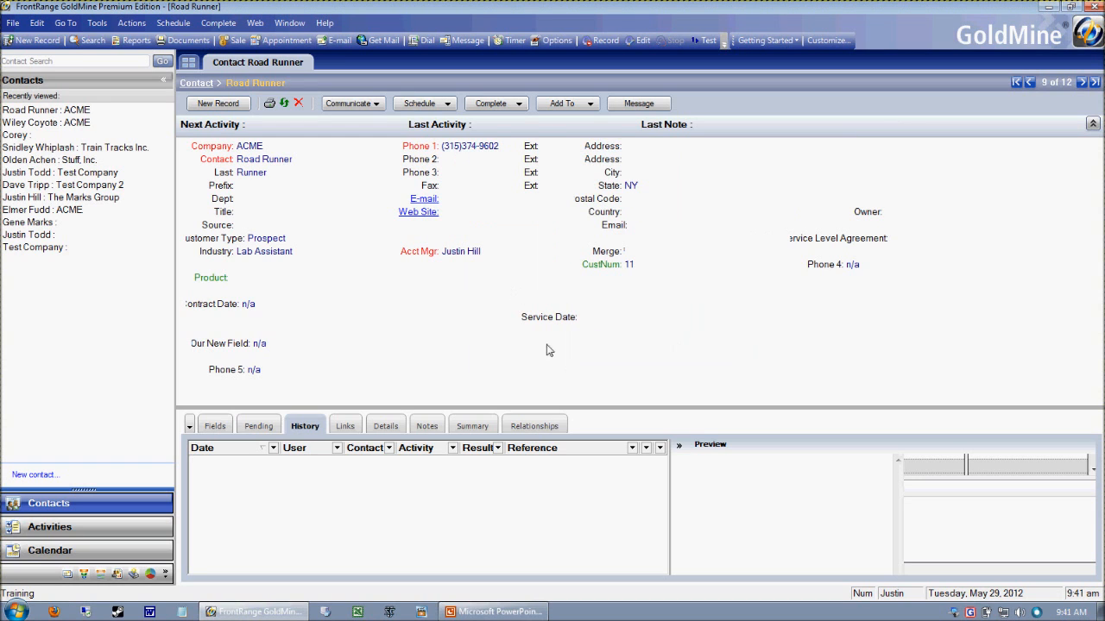
left_click(214, 426)
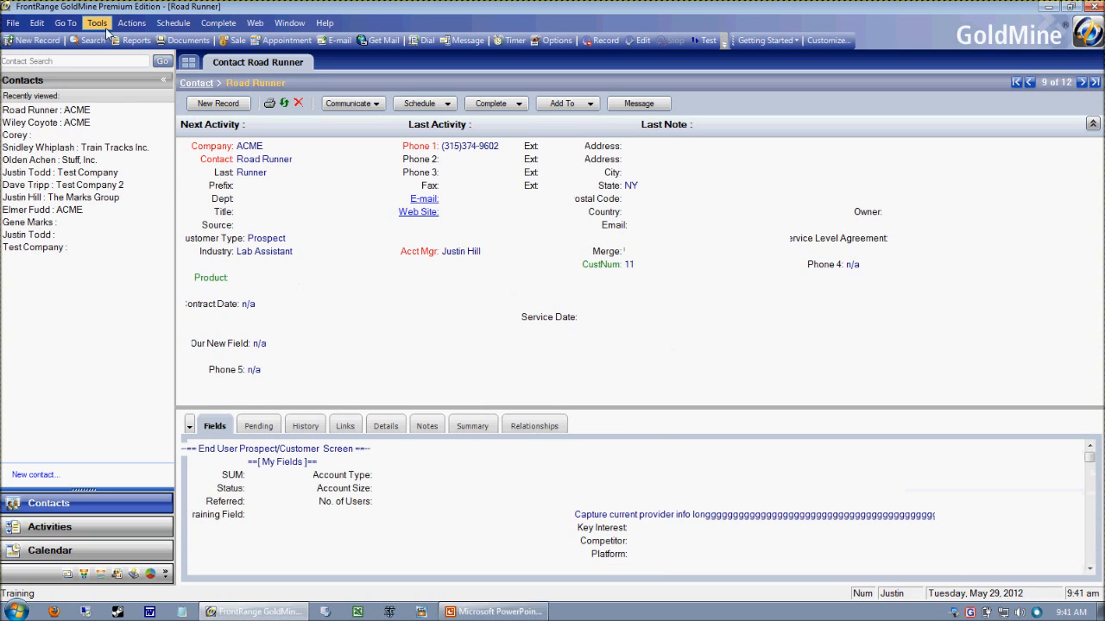
left_click(66, 23)
mouse_move(130, 292)
left_click(256, 297)
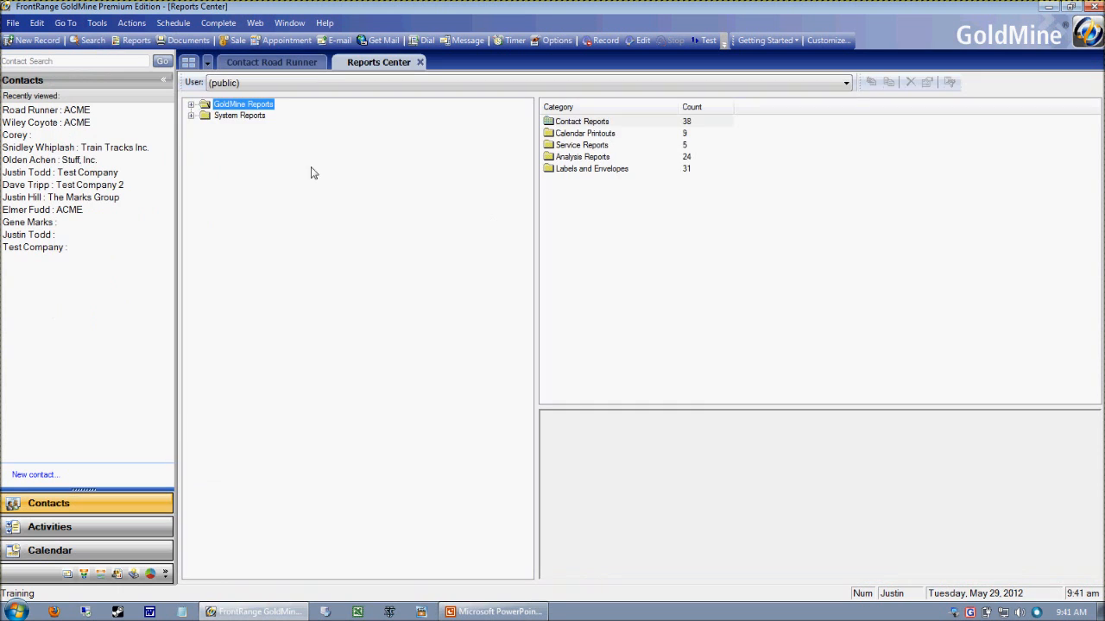
left_click(244, 82)
left_click(244, 82)
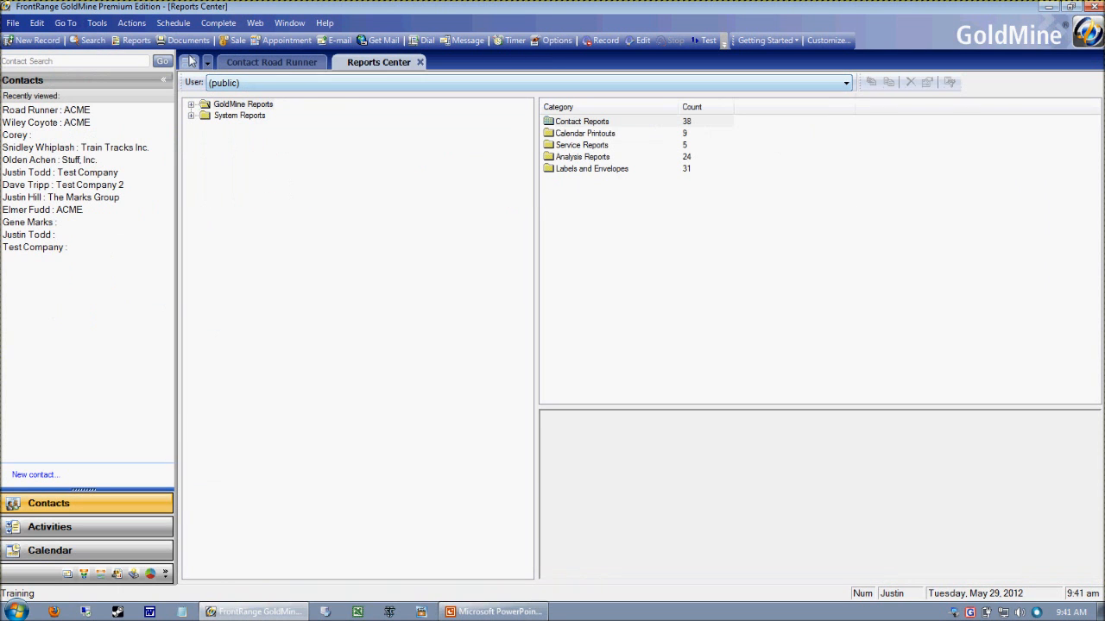
left_click(418, 62)
left_click(173, 23)
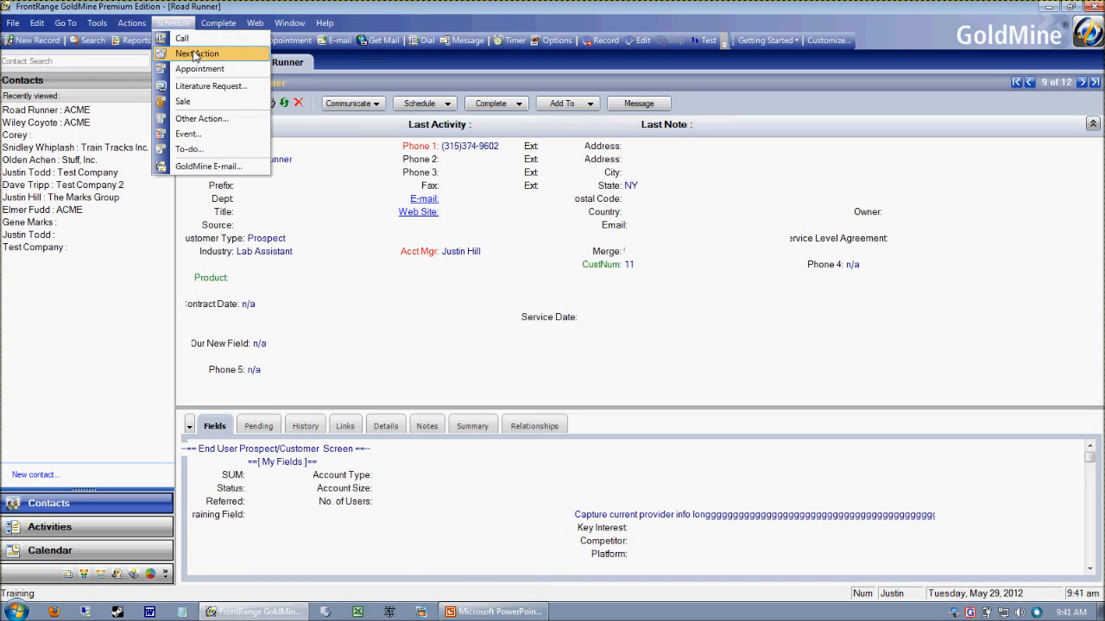
left_click(186, 38)
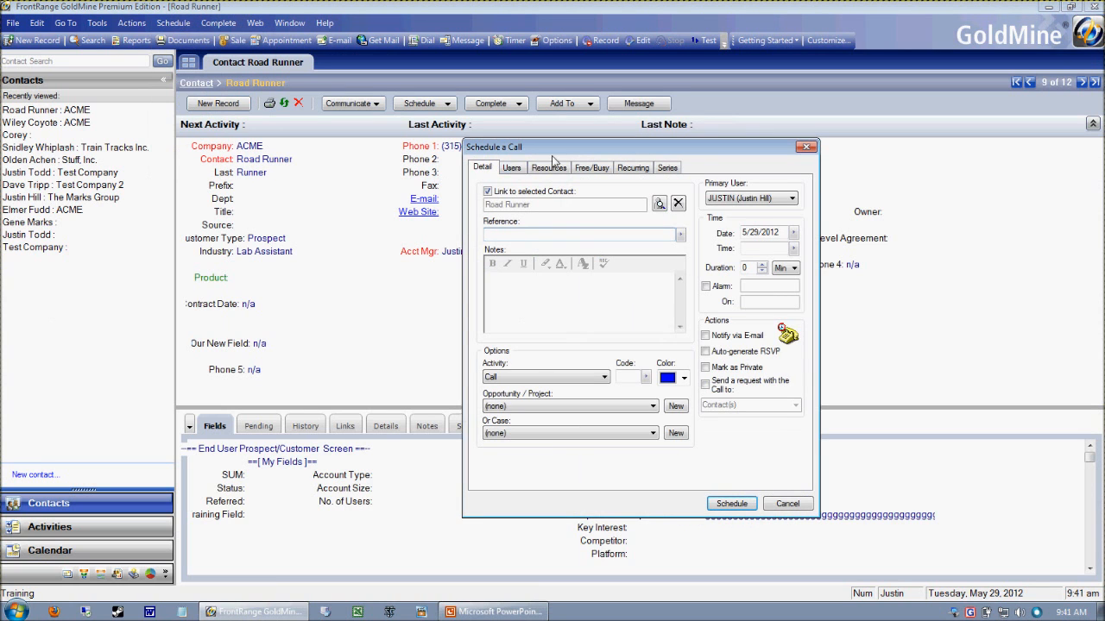
left_click(512, 167)
left_click_drag(523, 149, 479, 116)
left_click(440, 137)
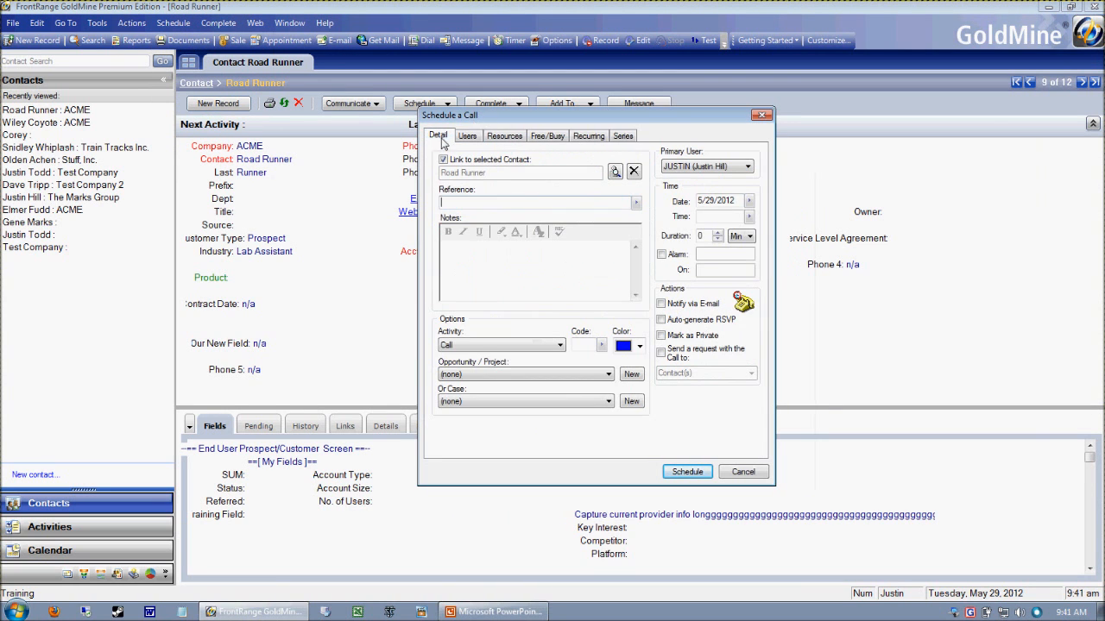
left_click(754, 475)
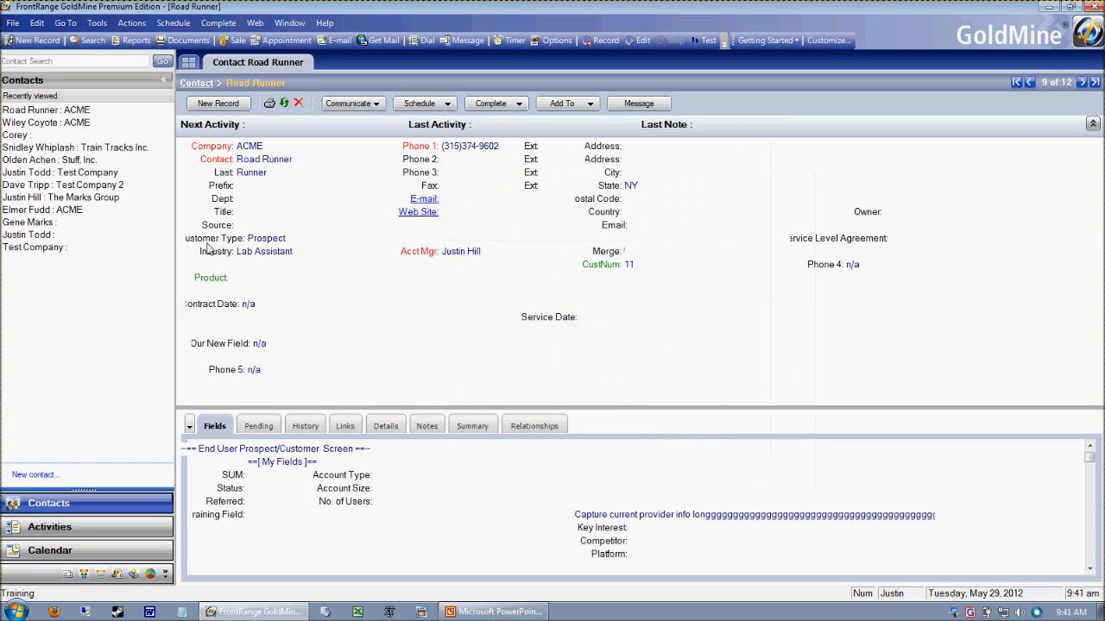
Open the second recently viewed ACME contact, acknowledge its record alert, and start scheduling a call
left_click(26, 123)
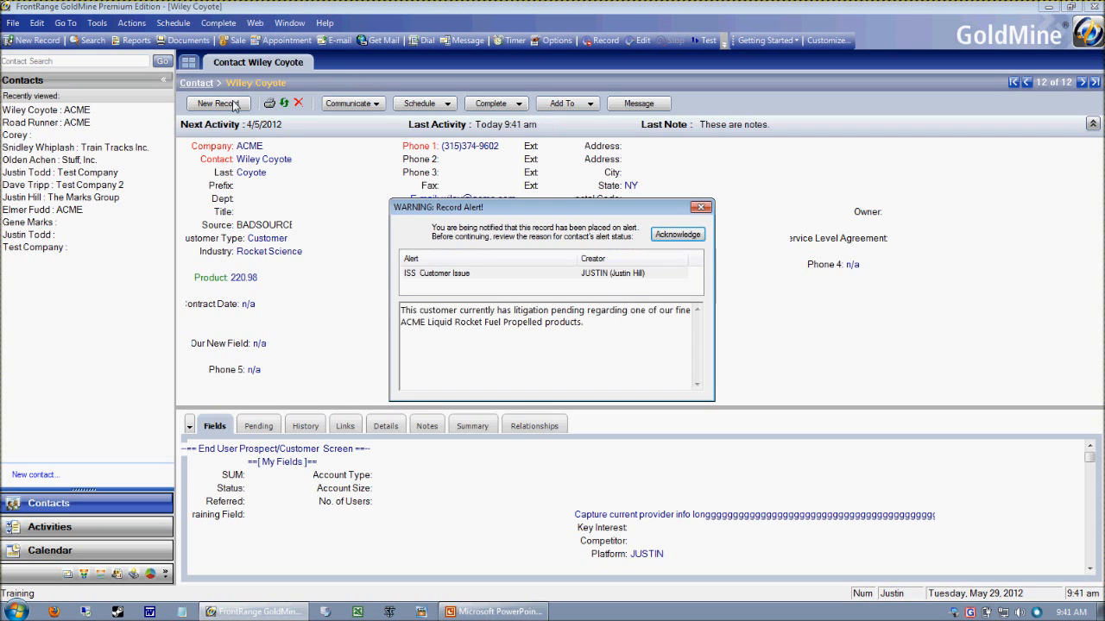
left_click(676, 235)
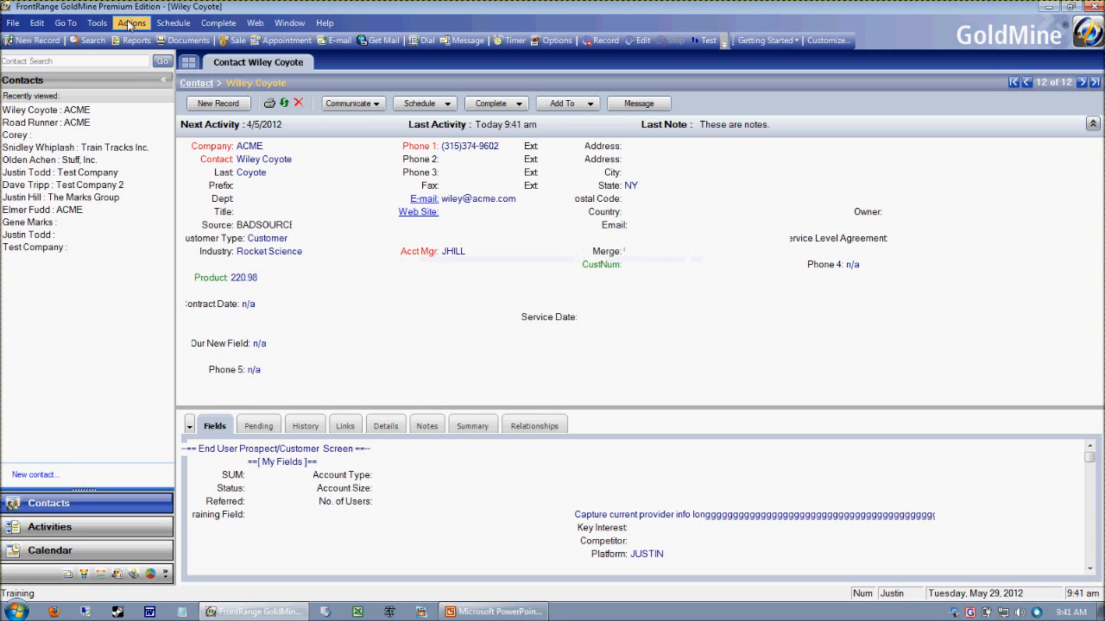
left_click(173, 23)
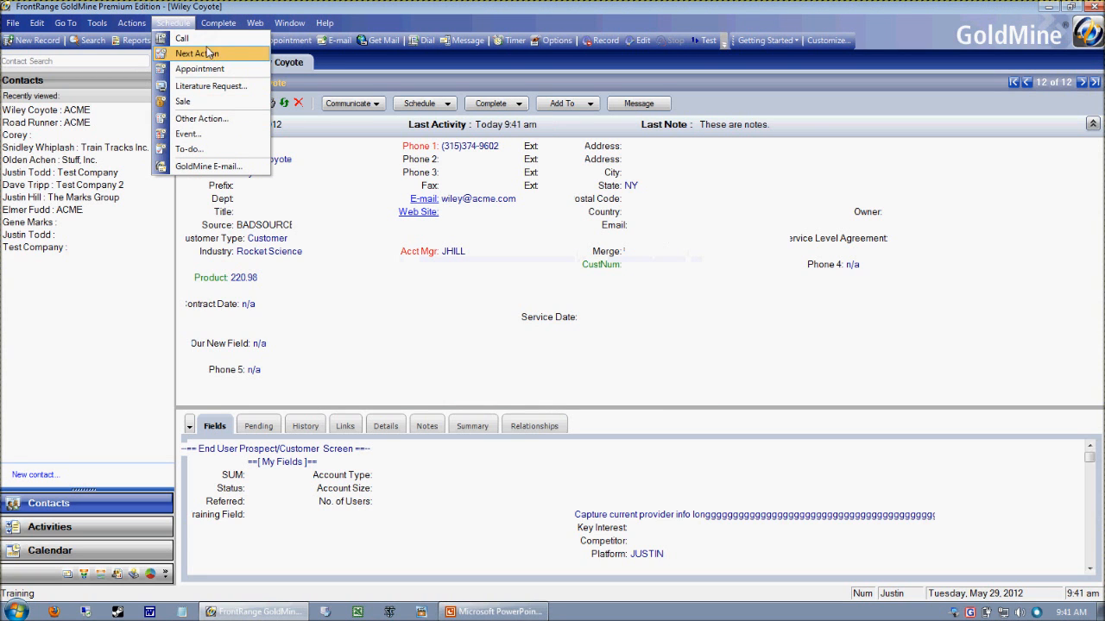
left_click(182, 38)
left_click_drag(531, 117, 531, 103)
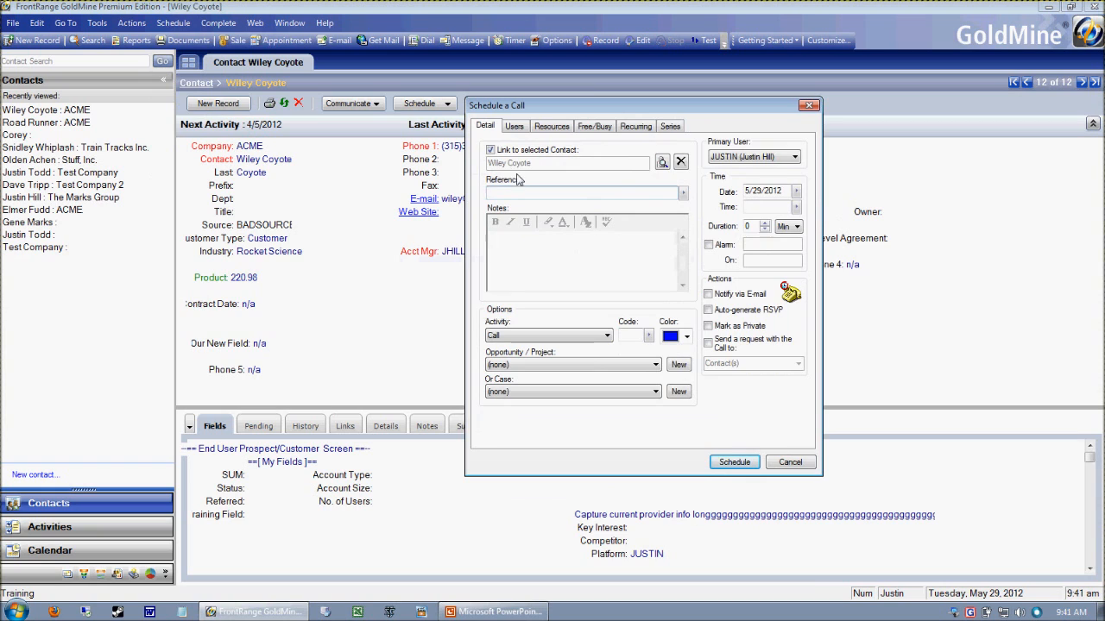
Delegate the call to the members of the sales user group
left_click(738, 157)
left_click(738, 159)
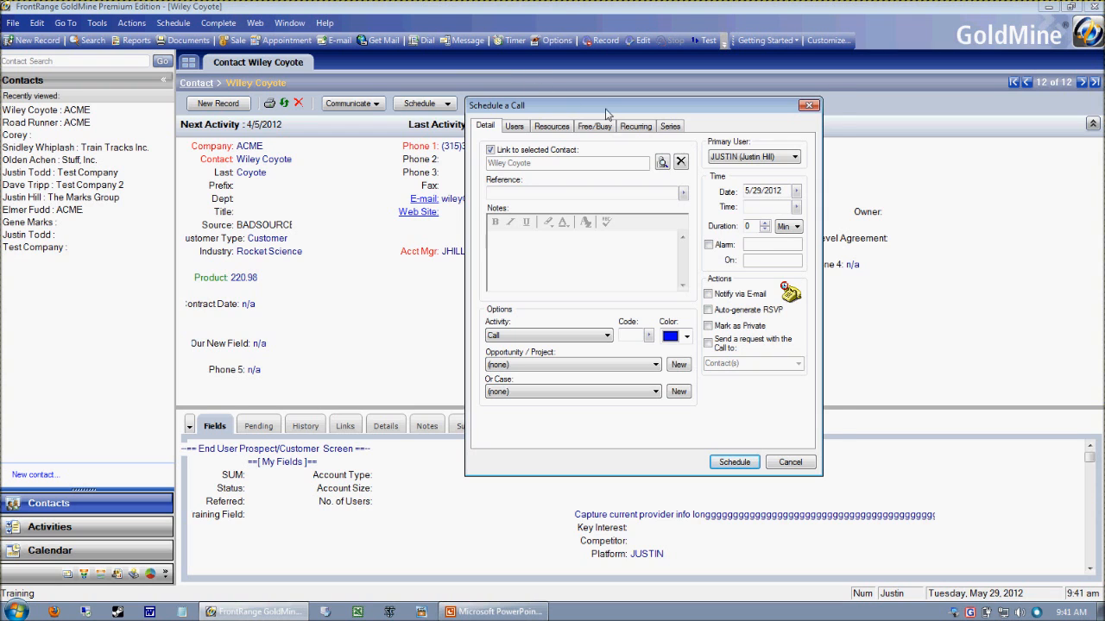
left_click_drag(607, 114, 624, 84)
left_click(534, 97)
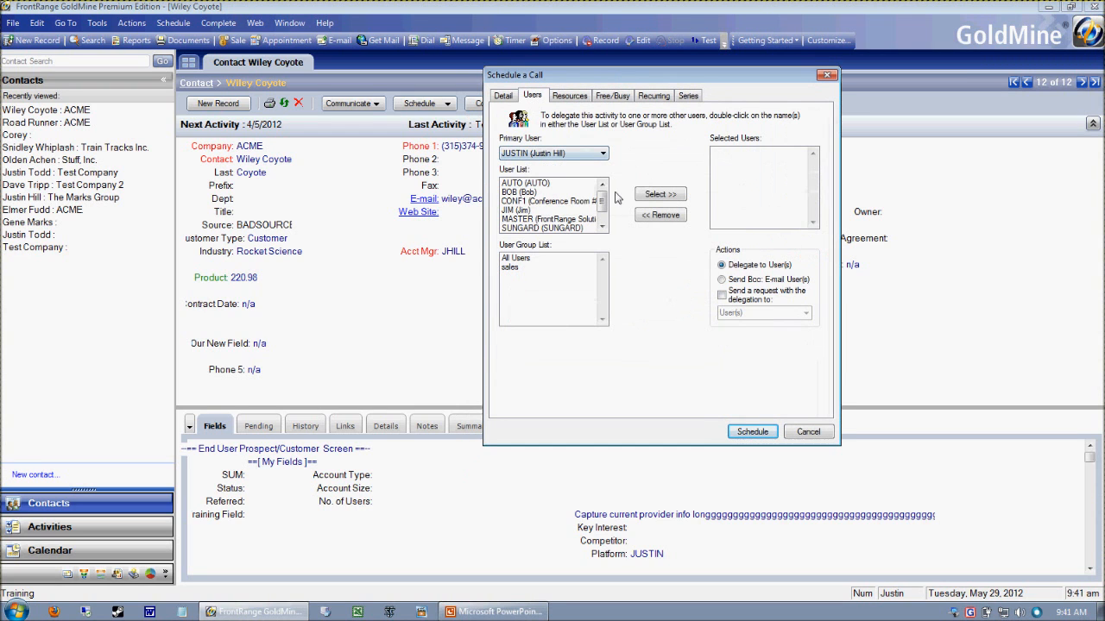
left_click(517, 268)
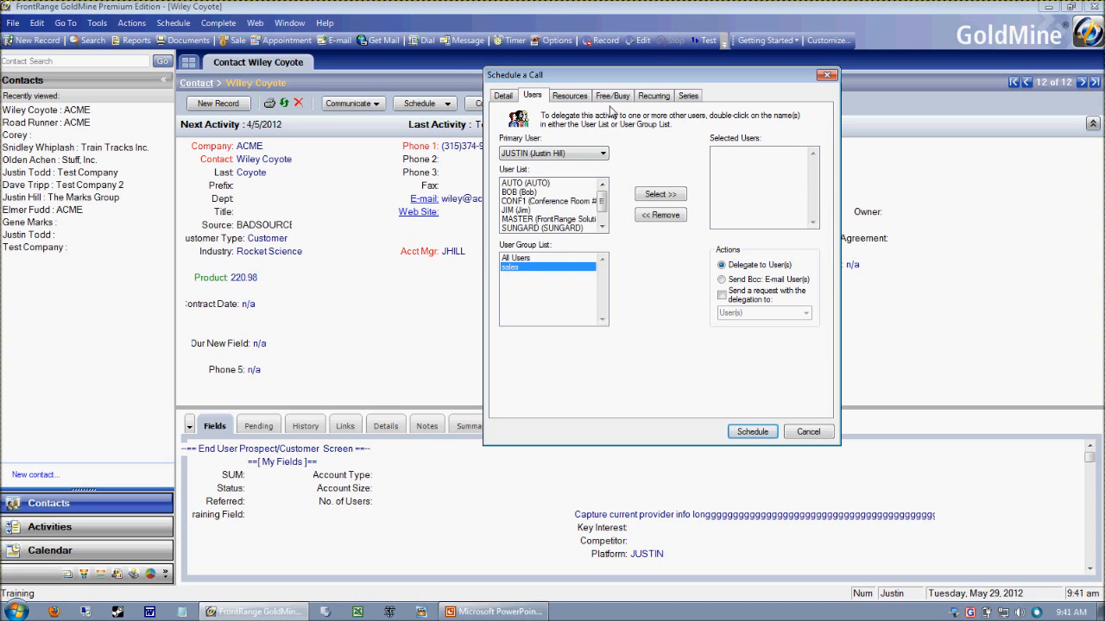
left_click_drag(604, 78, 622, 80)
left_click(520, 98)
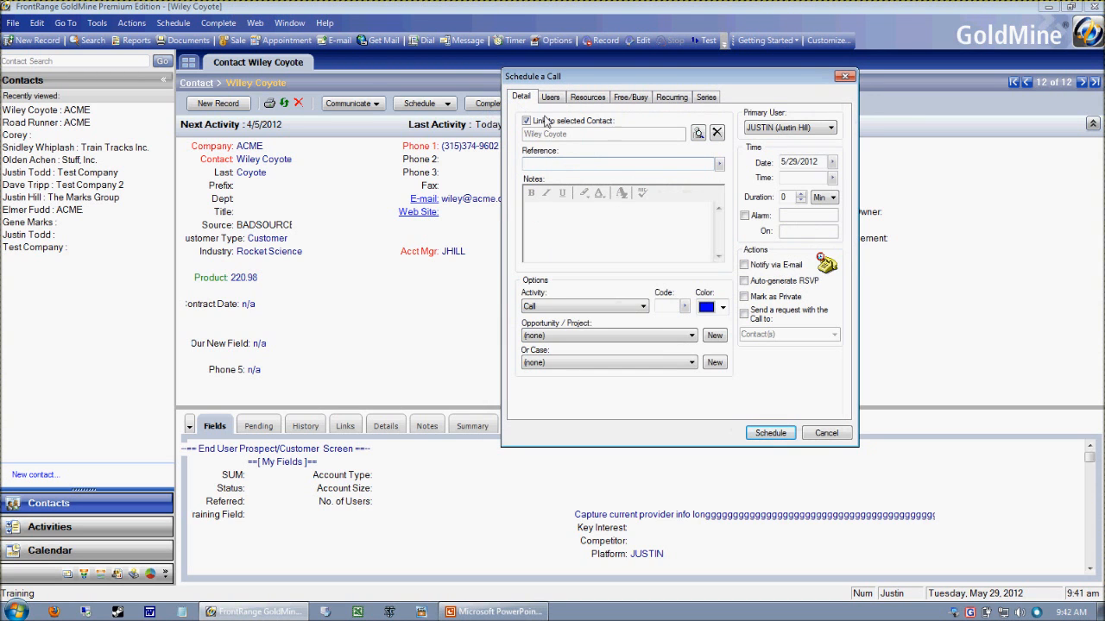
left_click(555, 96)
left_click(557, 260)
left_click(554, 268)
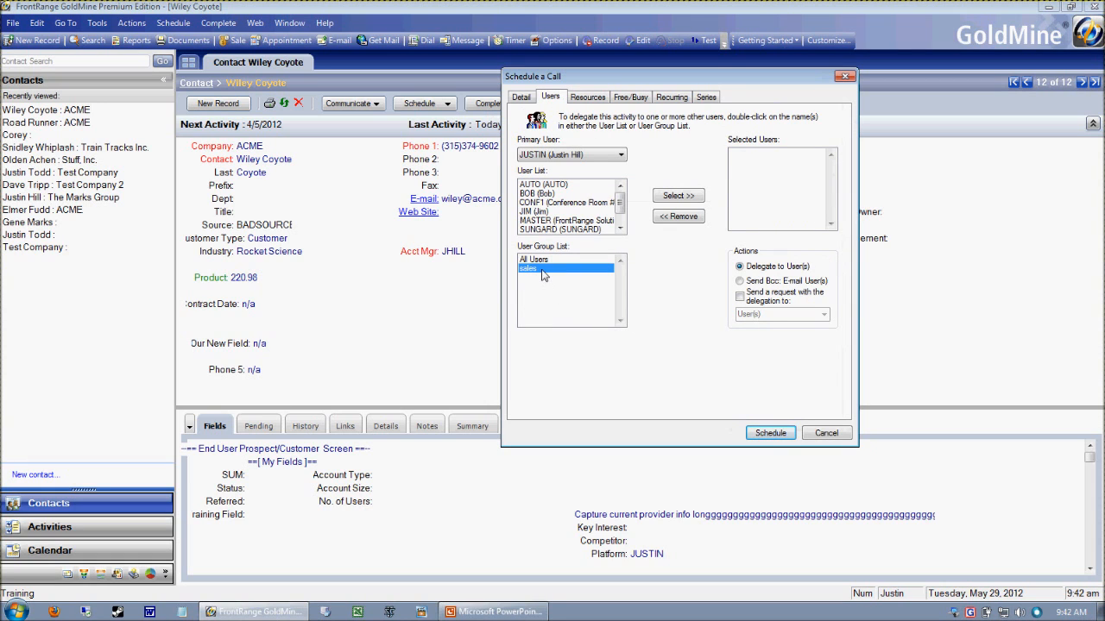
double_click(544, 274)
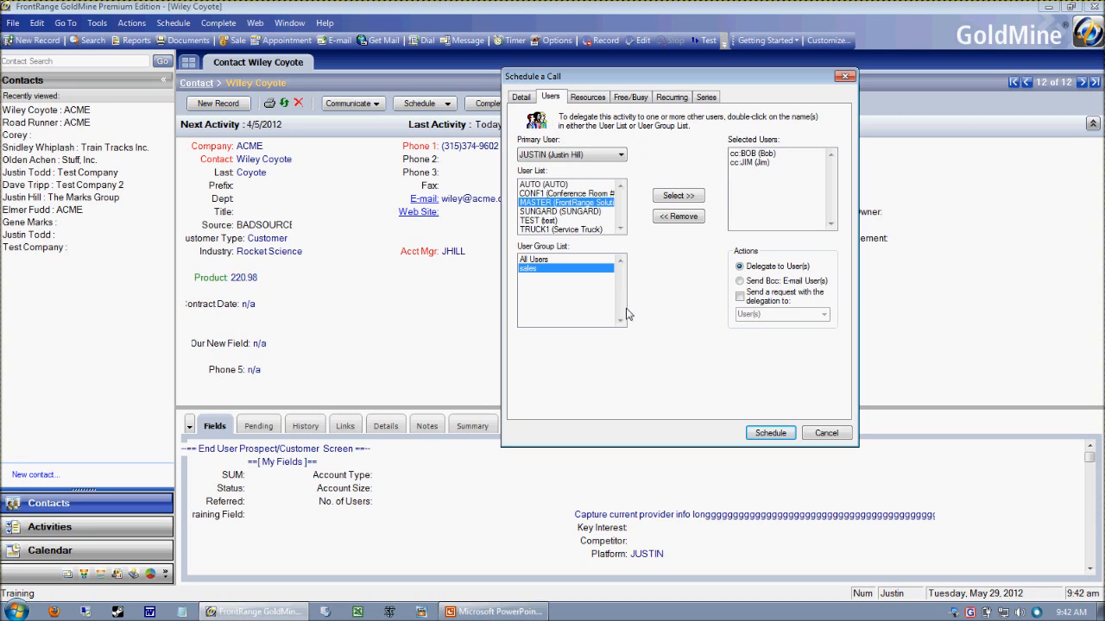
Set the call's date to 5/30/2012, time to 8:00 am and duration to 30 minutes
left_click(520, 96)
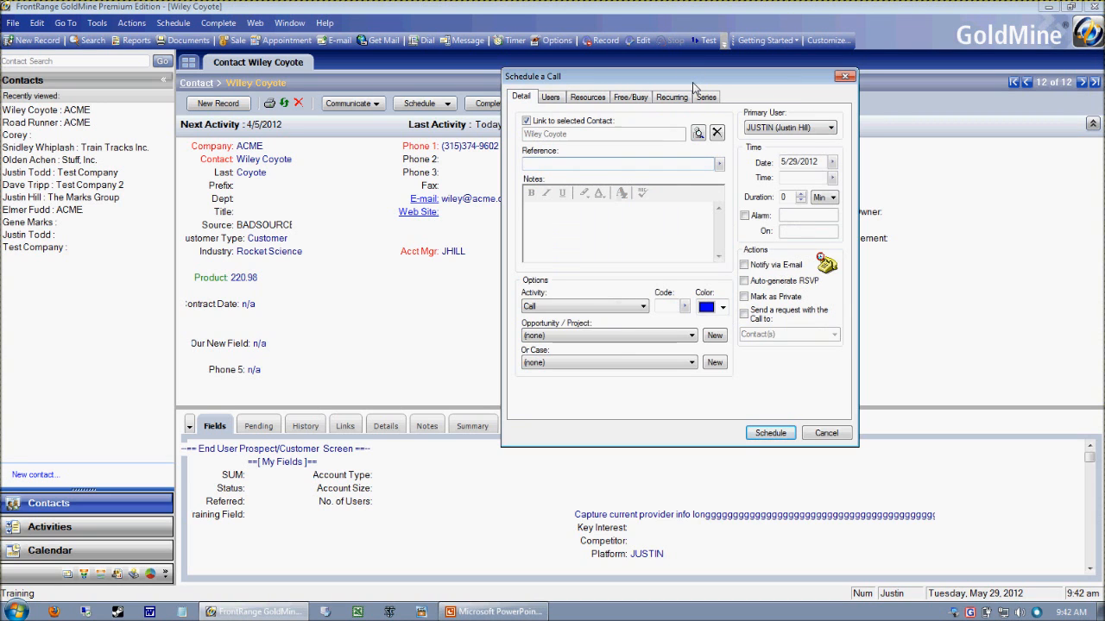
left_click(776, 172)
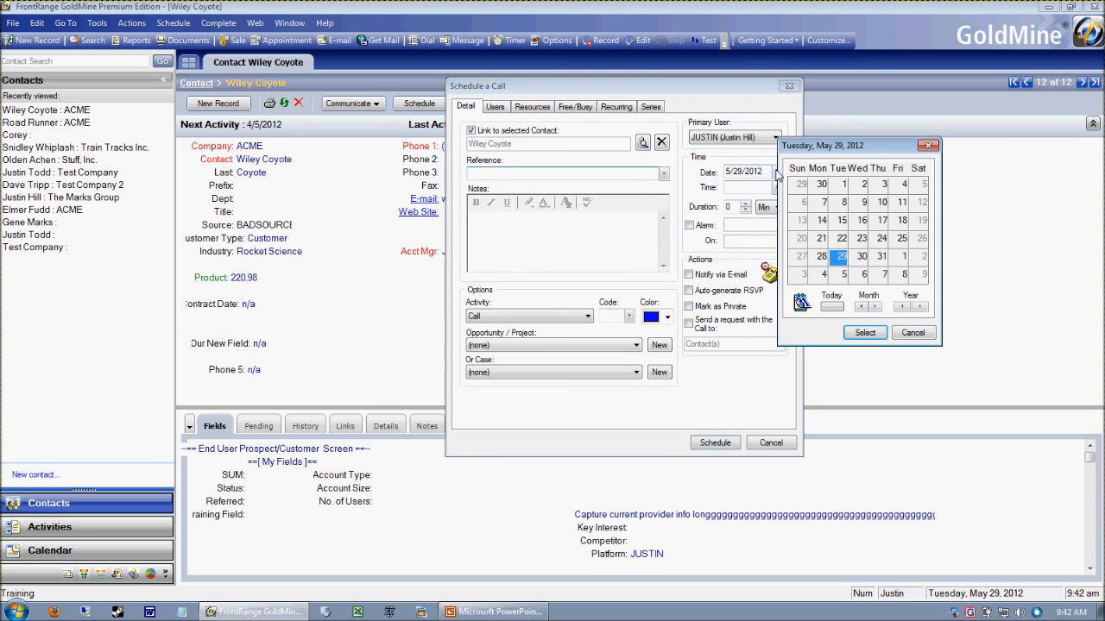
double_click(862, 256)
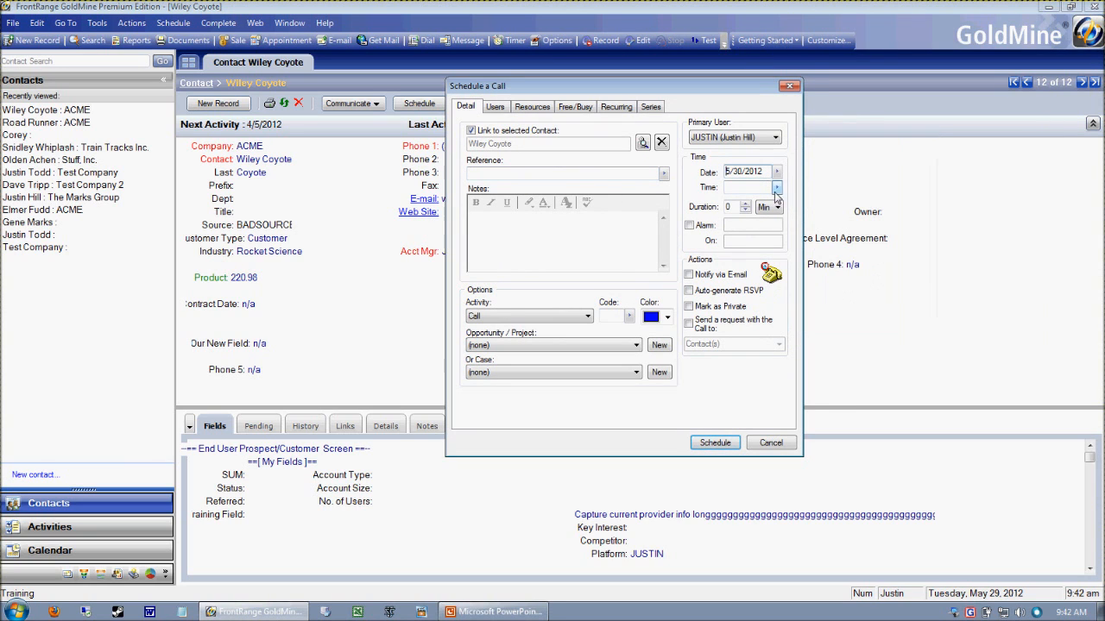
type("8a")
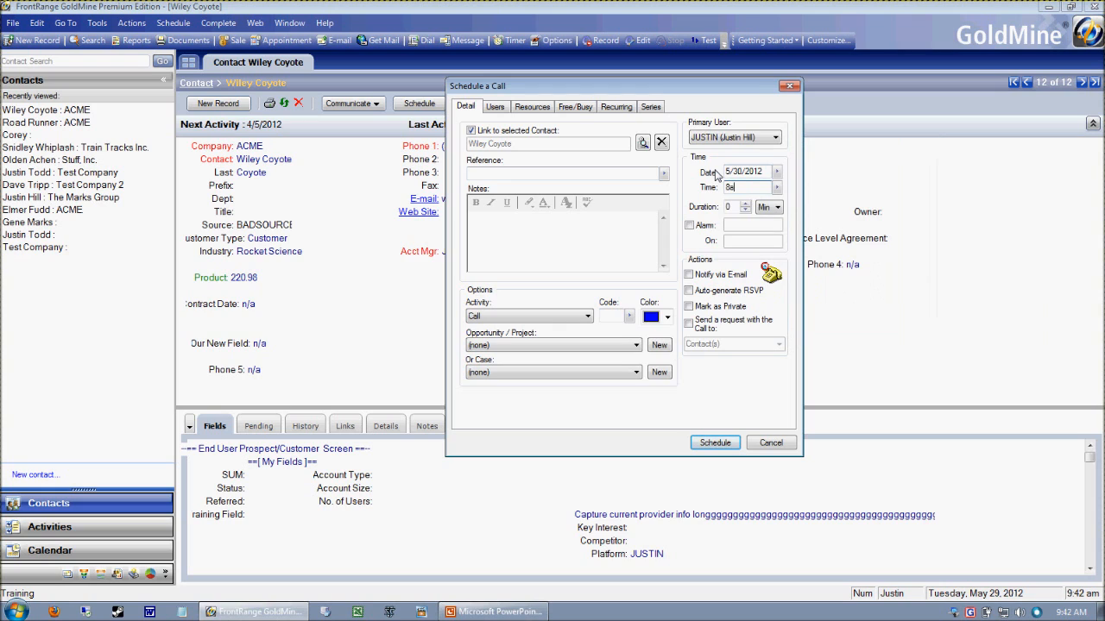
key("Tab")
type("30")
Enter the reference "Product Recall Issues" and the note "Always give your calls some notes.", and schedule the call
left_click(523, 176)
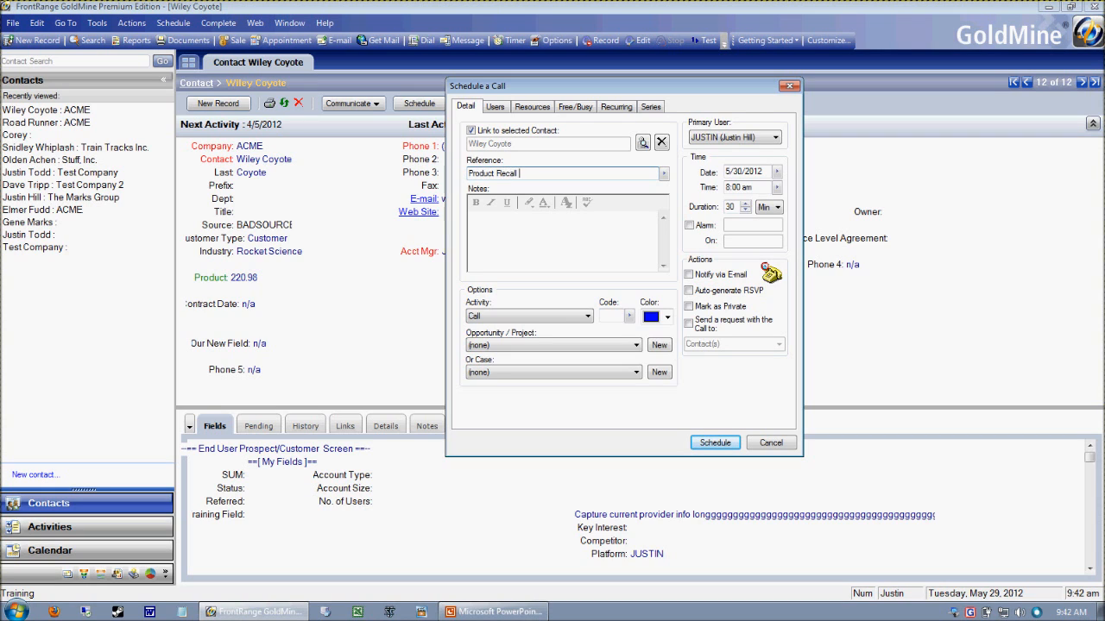
left_click(502, 245)
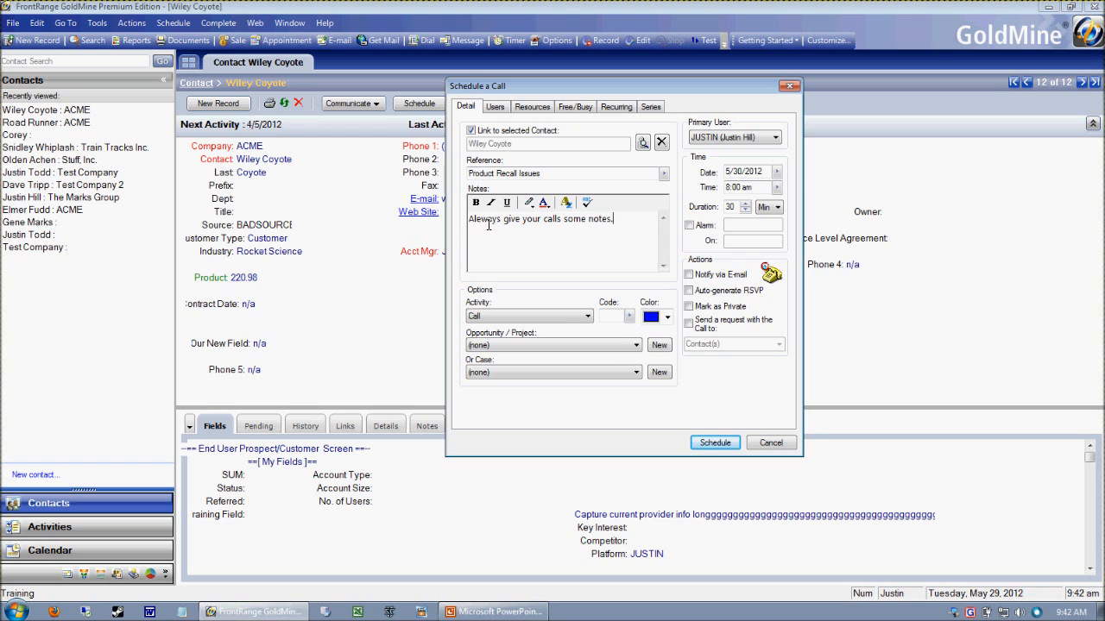
key("BackSpace")
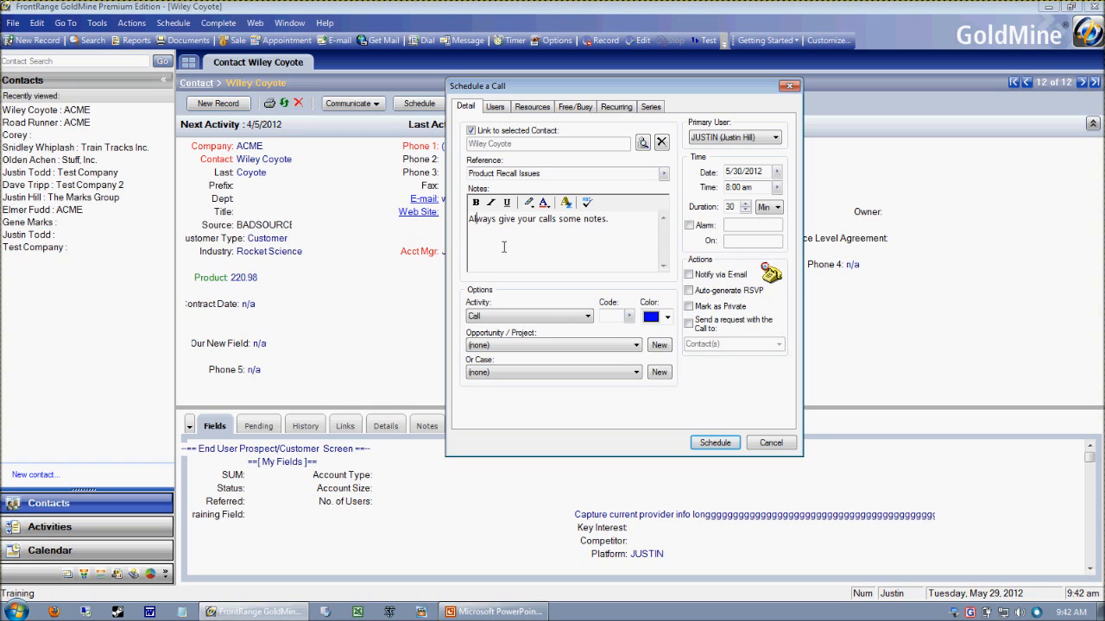
left_click(713, 443)
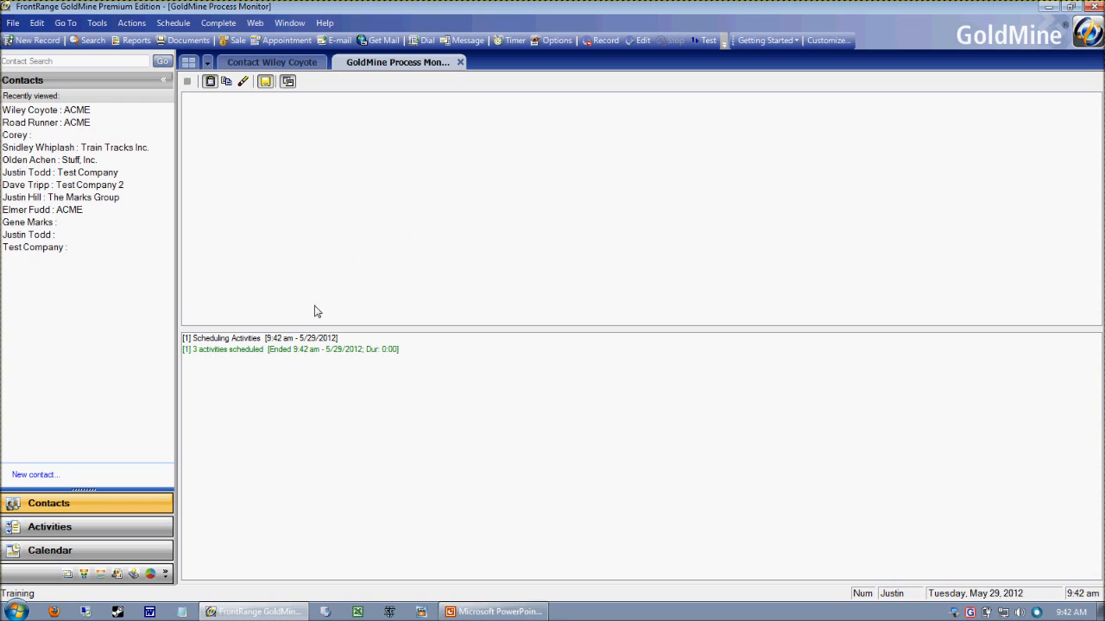
Return to the contact record and examine its pending activities for the Product Recall Issues calls of each Sales group member
left_click(273, 69)
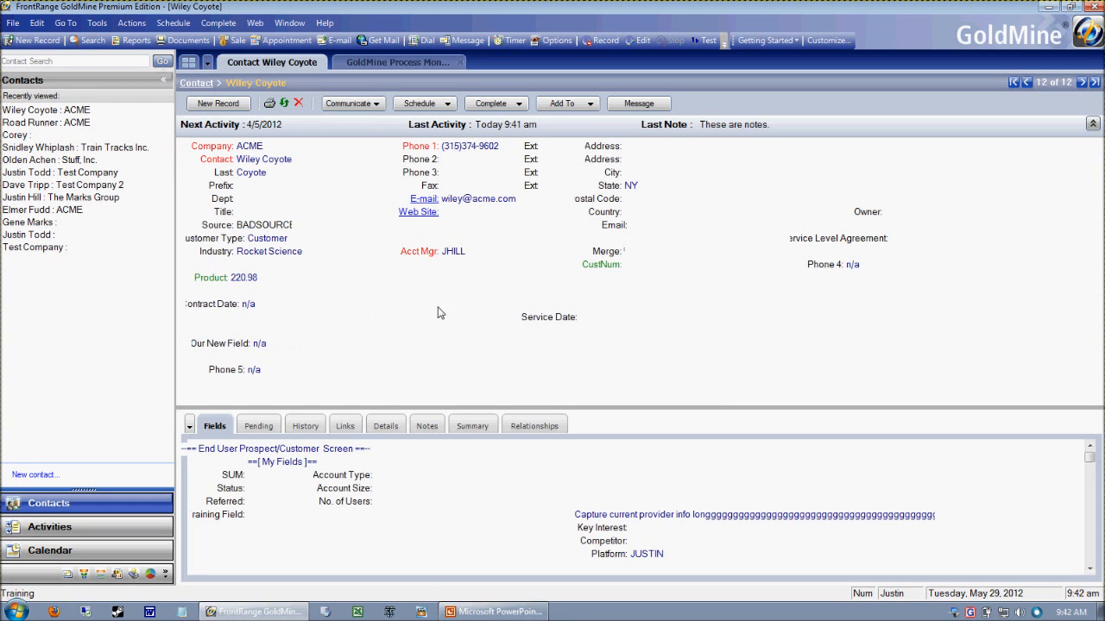
left_click(272, 422)
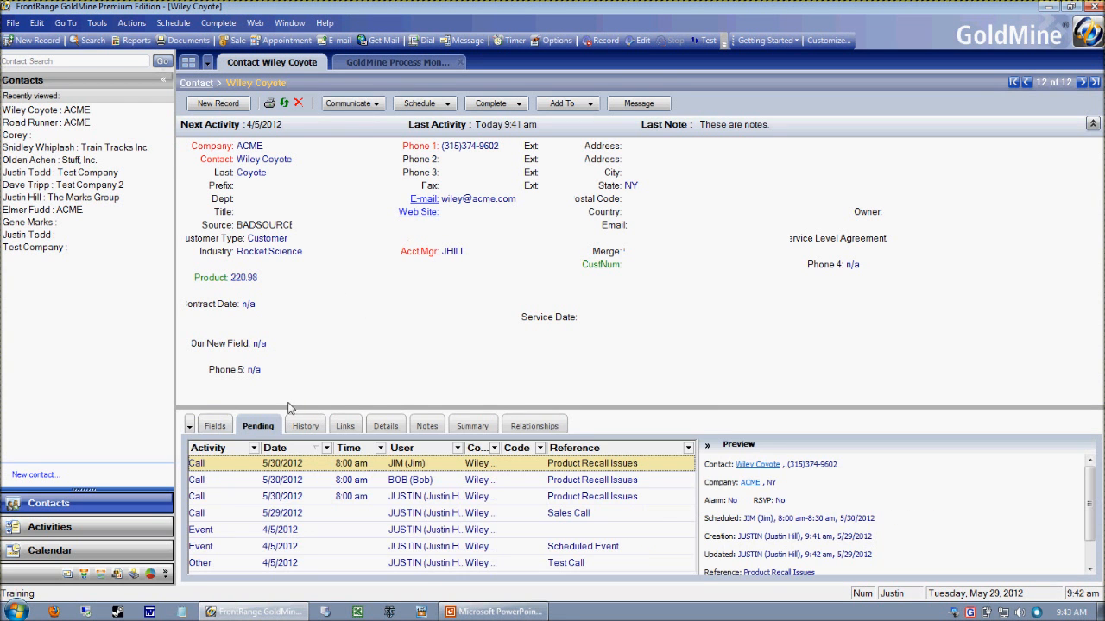
left_click_drag(284, 419, 285, 327)
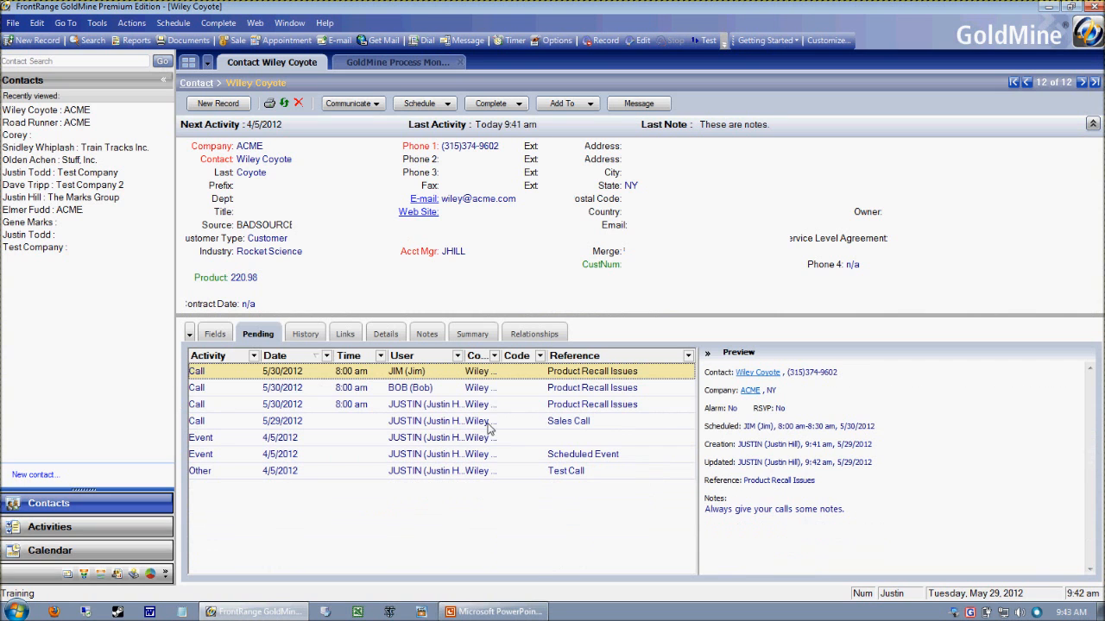
left_click(410, 404)
left_click(390, 388)
left_click(389, 372)
left_click(384, 388)
left_click(373, 404)
left_click(371, 388)
left_click(371, 374)
left_click(369, 390)
left_click(372, 405)
Check the Product Recall Issues call on 5/30/2012 in the calendars of the signed-in user and the other two Sales group members
left_click(145, 552)
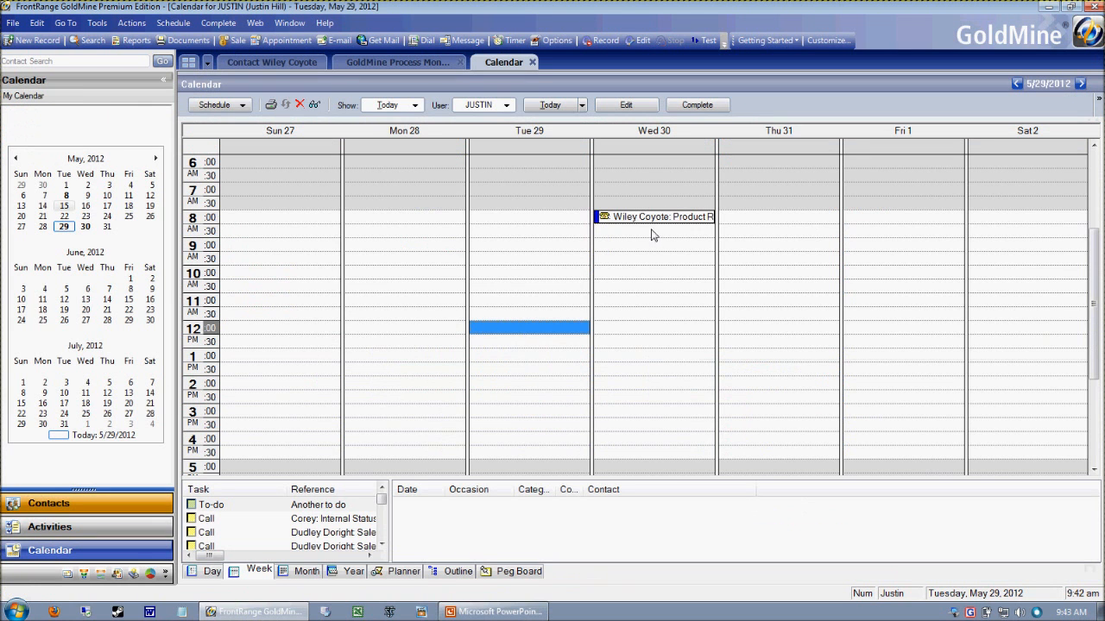
left_click(652, 217)
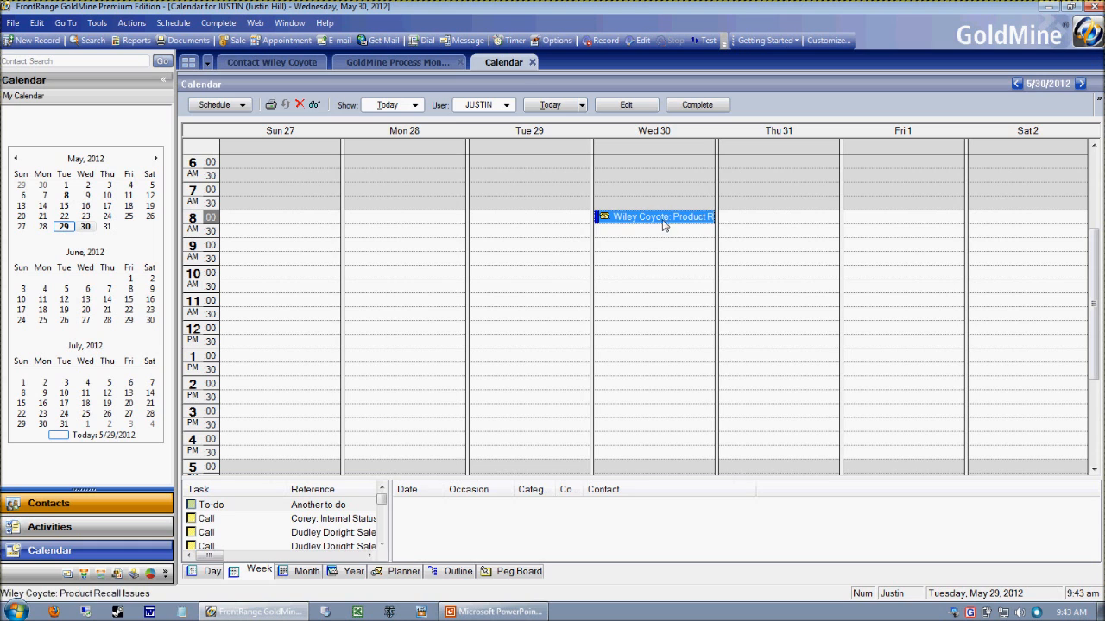
left_click(506, 105)
left_click(677, 223)
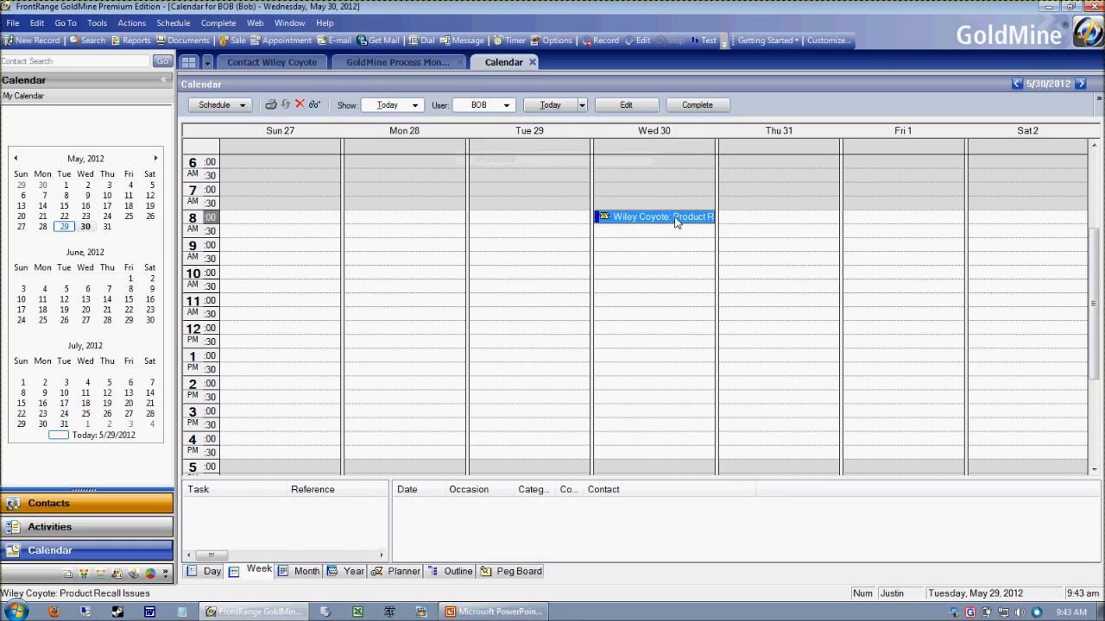
left_click(505, 106)
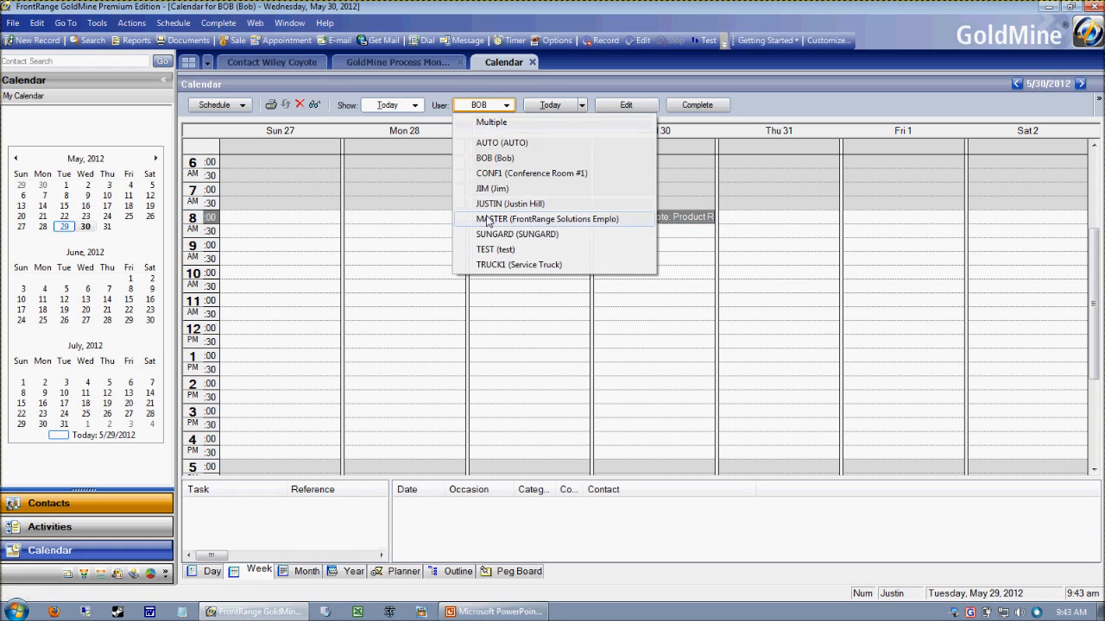
left_click(499, 188)
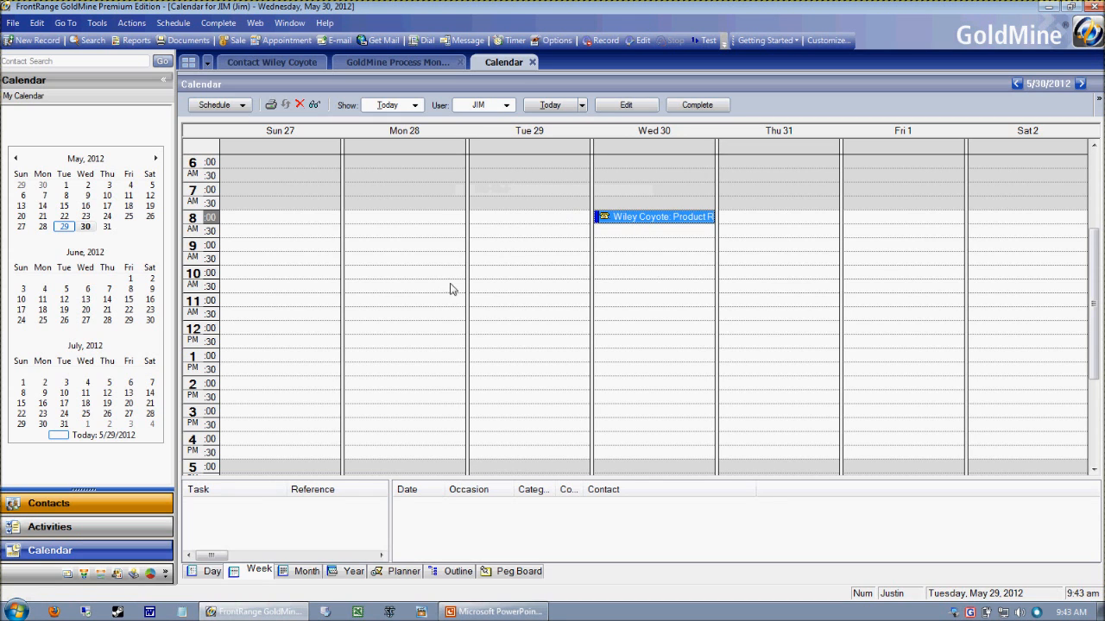
double_click(367, 256)
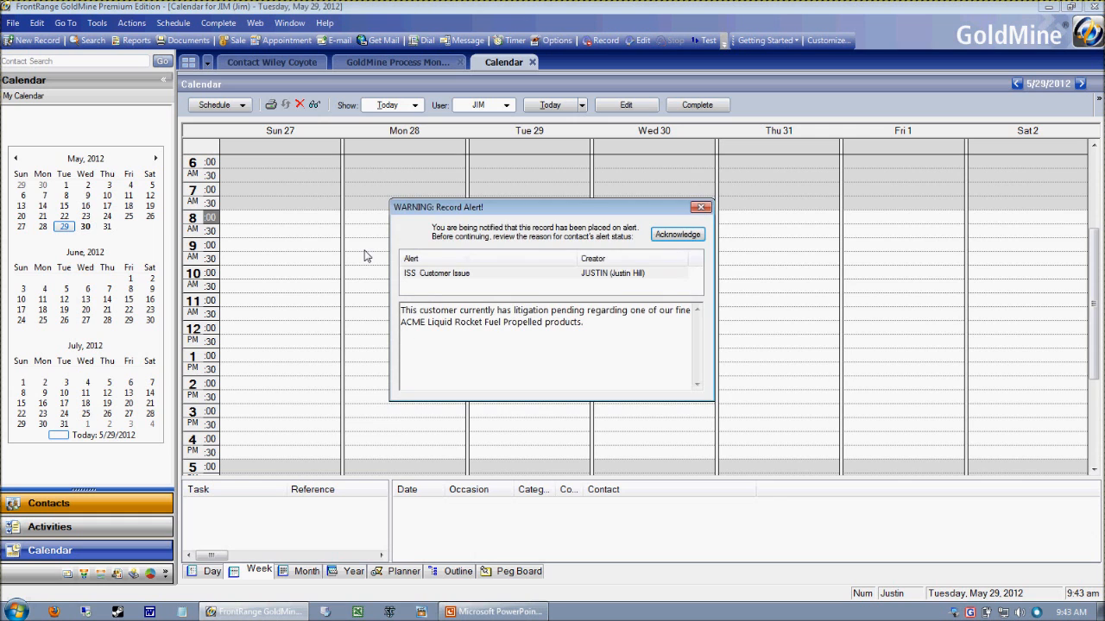
left_click(677, 234)
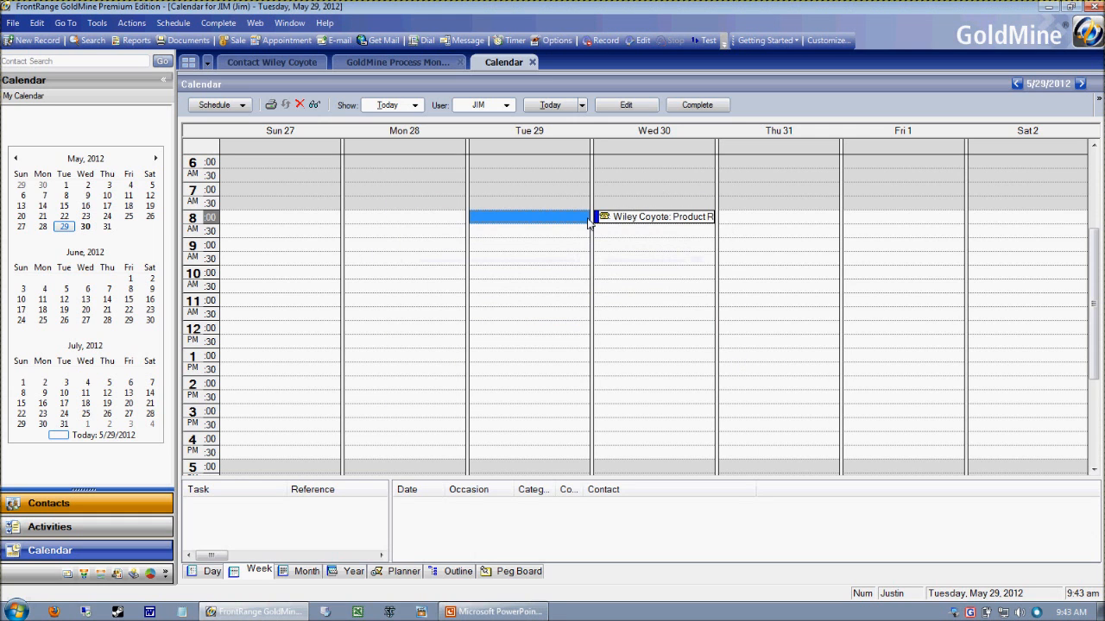
Switch to the PowerPoint tips slide, check the "Using Read Only Fields" topic, and return to GoldMine
left_click_drag(567, 315, 572, 329)
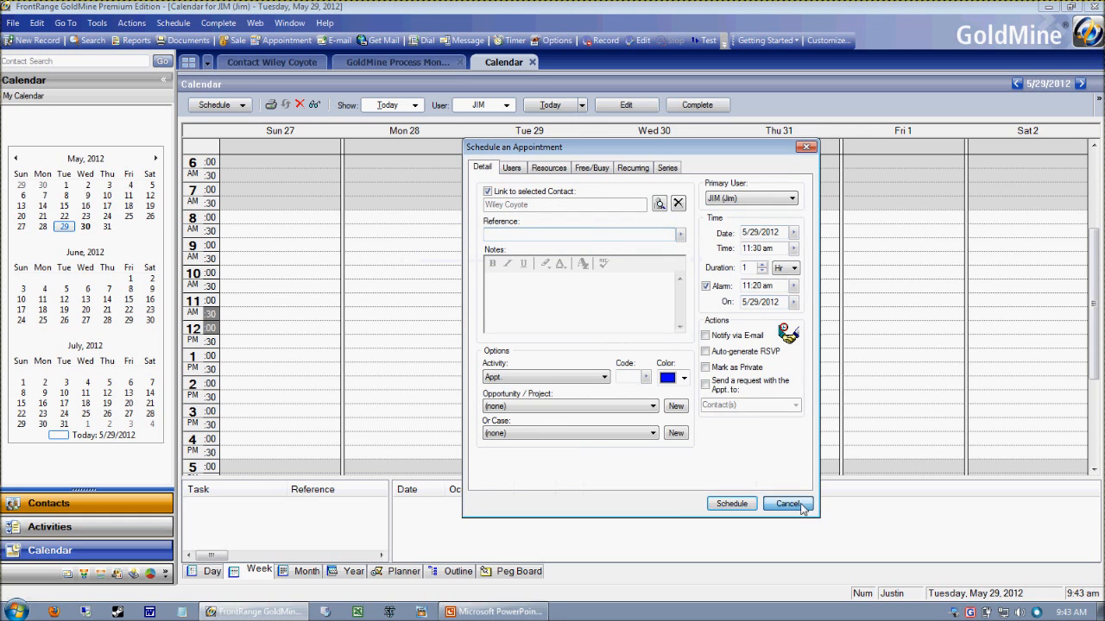
left_click(787, 504)
left_click(494, 611)
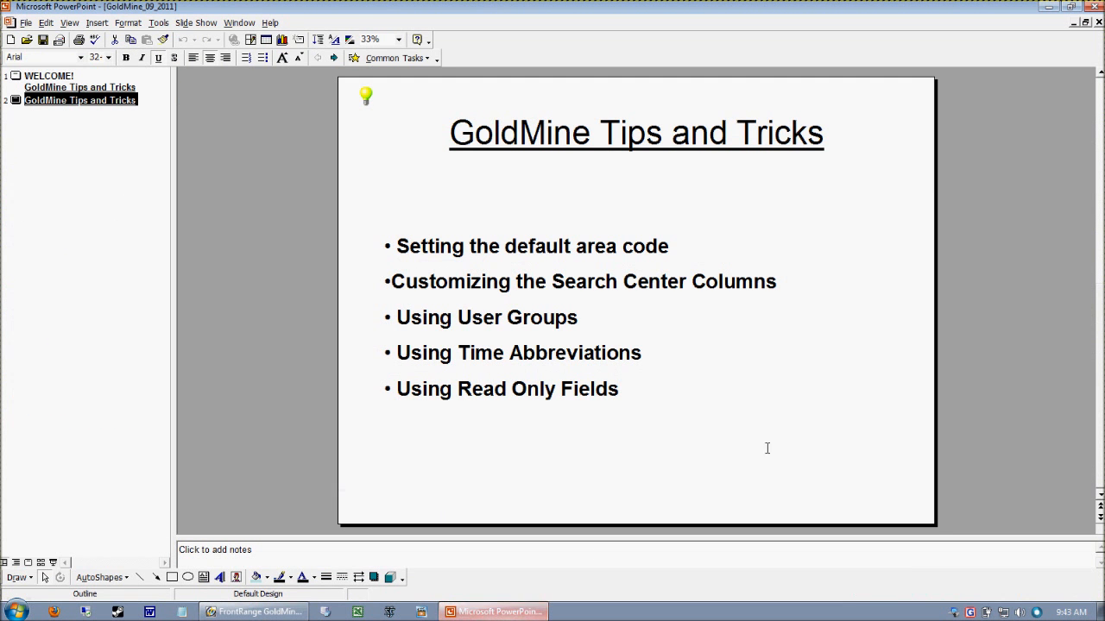
left_click_drag(630, 397, 454, 403)
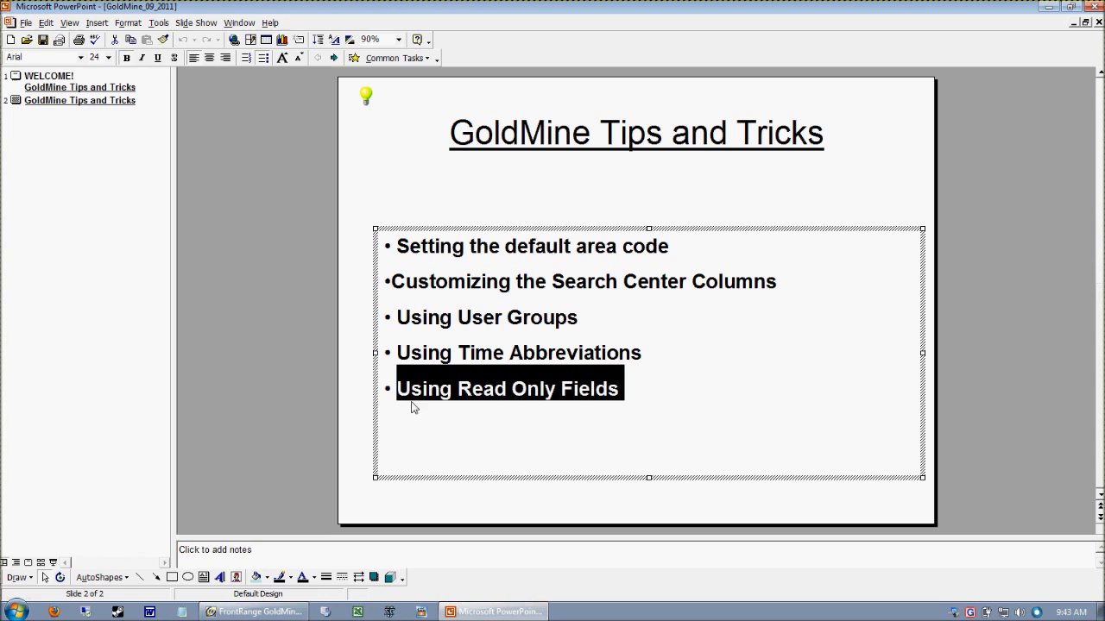
left_click(426, 509)
left_click(258, 613)
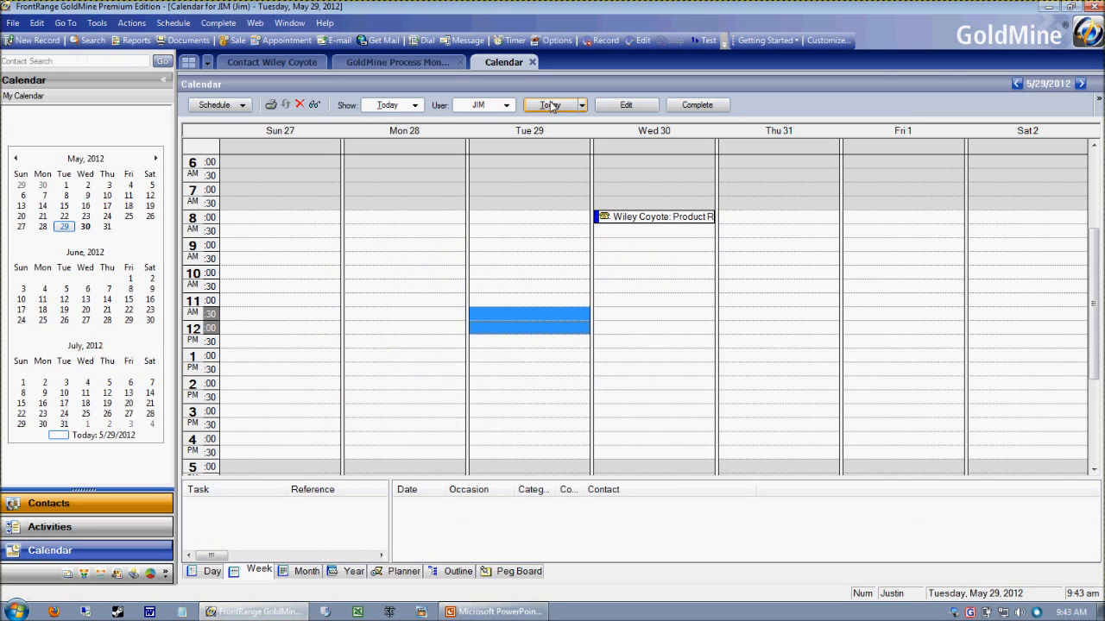
Close the calendar and return to the Wiley Coyote contact record
left_click(533, 63)
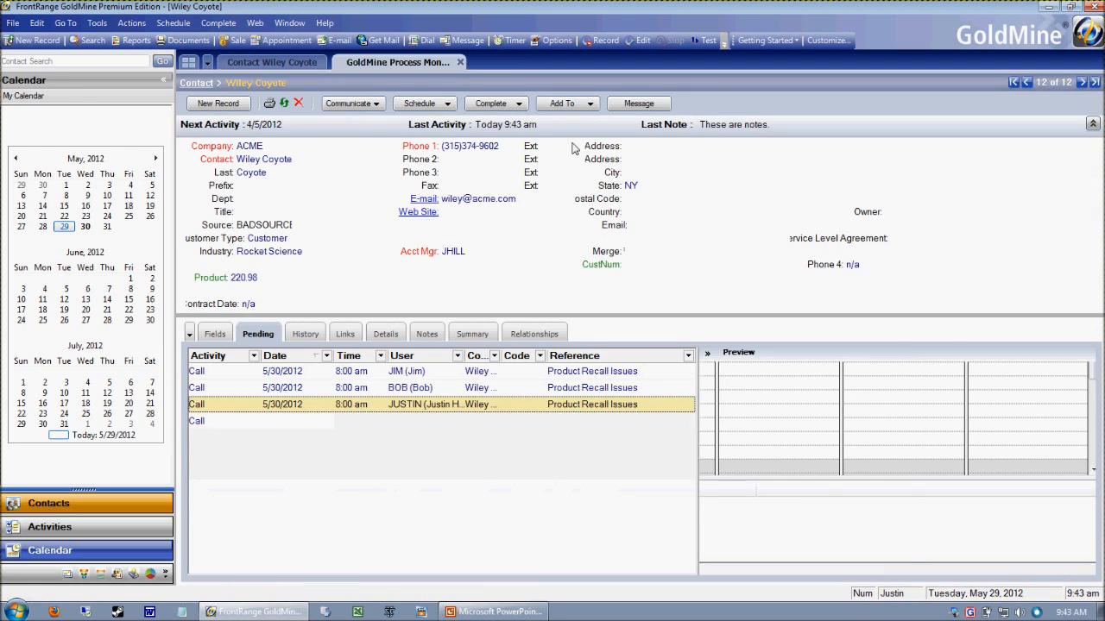
left_click(365, 64)
left_click(259, 64)
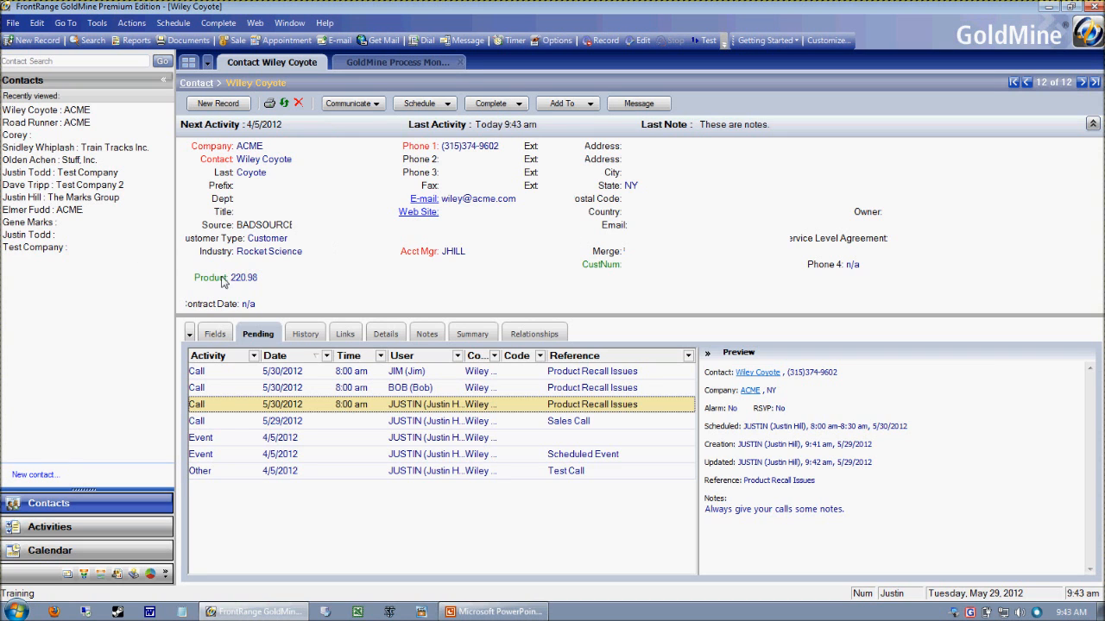
key("ctrl")
double_click(217, 285, "ctrl")
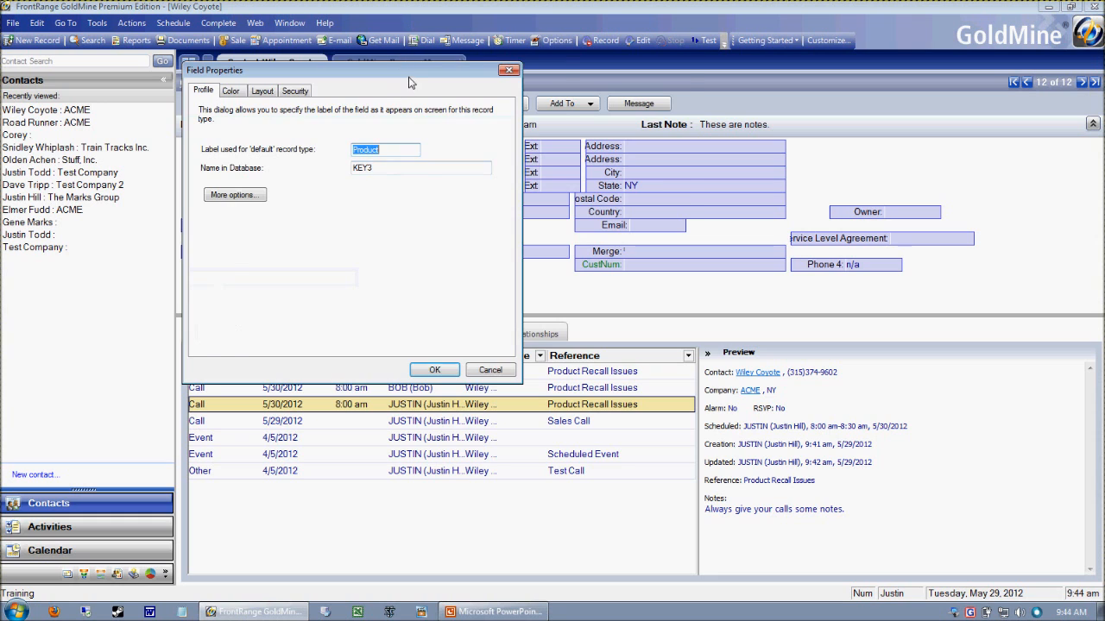
left_click_drag(409, 76, 581, 88)
left_click(665, 387)
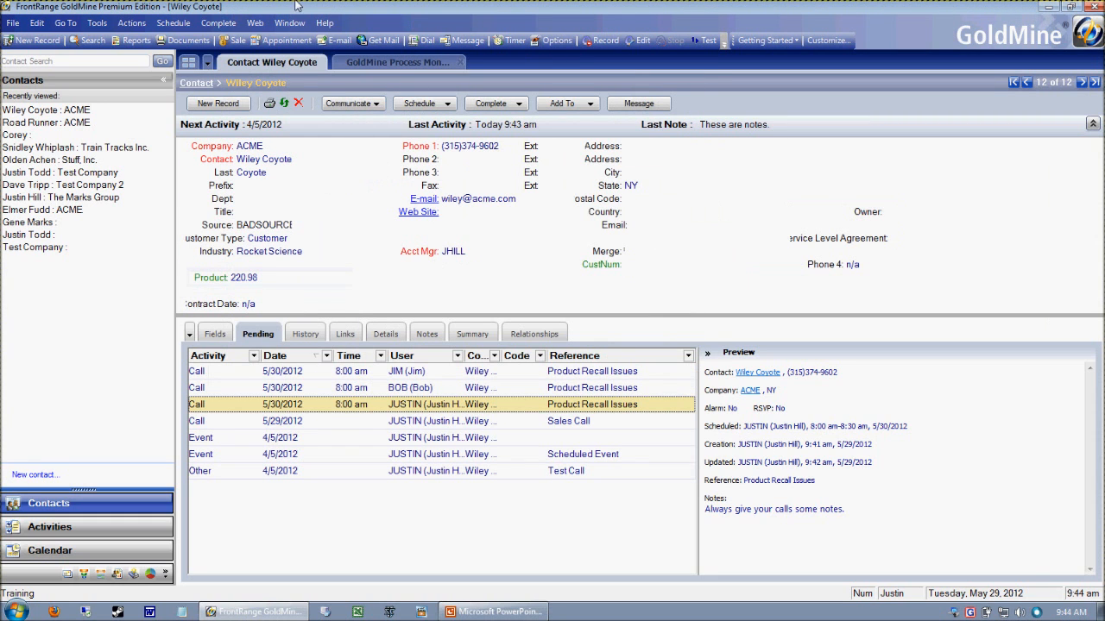
Change the label of the Product field (KEY3) on the contact record to "Dollars"
double_click(214, 281, "ctrl")
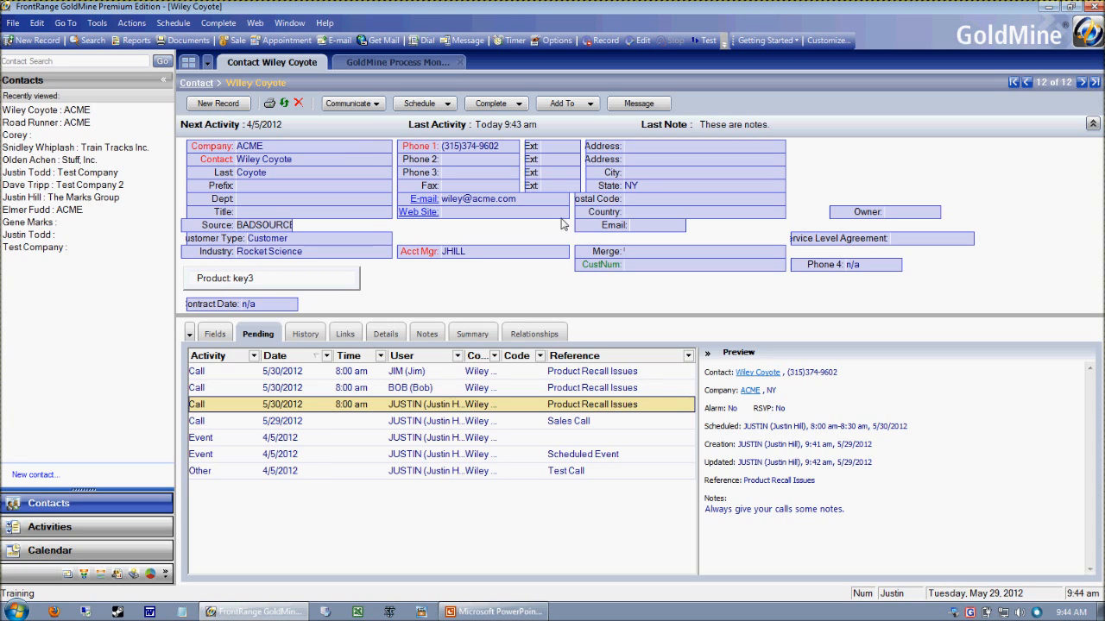
mouse_move(233, 283)
left_mouse_down()
mouse_move(238, 263)
mouse_move(609, 309)
mouse_move(459, 288)
mouse_move(235, 283)
left_mouse_up()
double_click(246, 283)
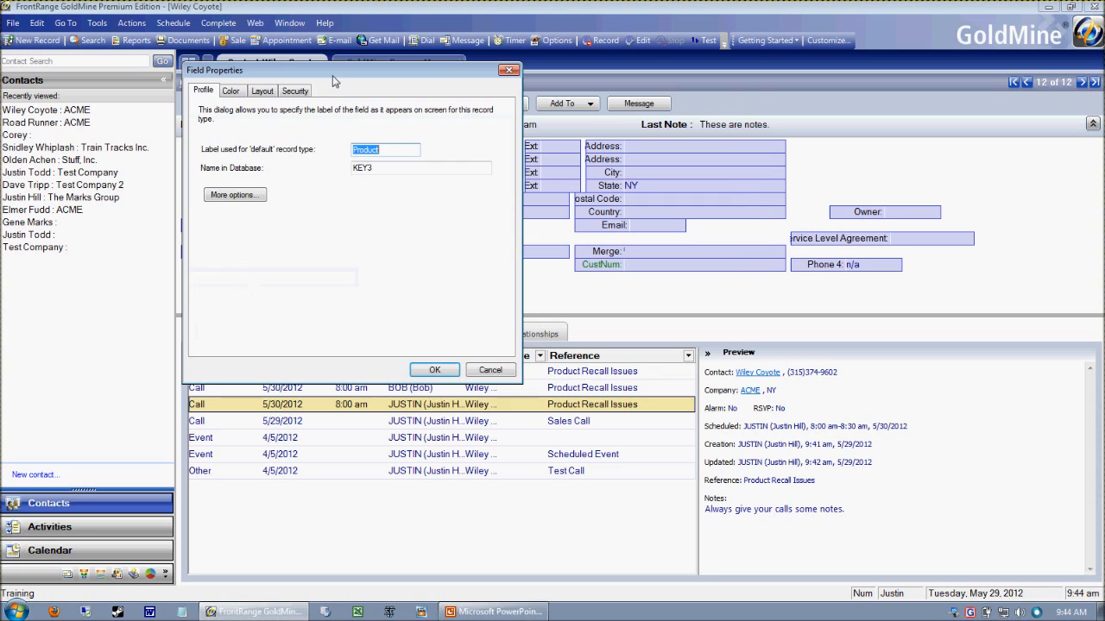
left_click_drag(326, 78, 563, 107)
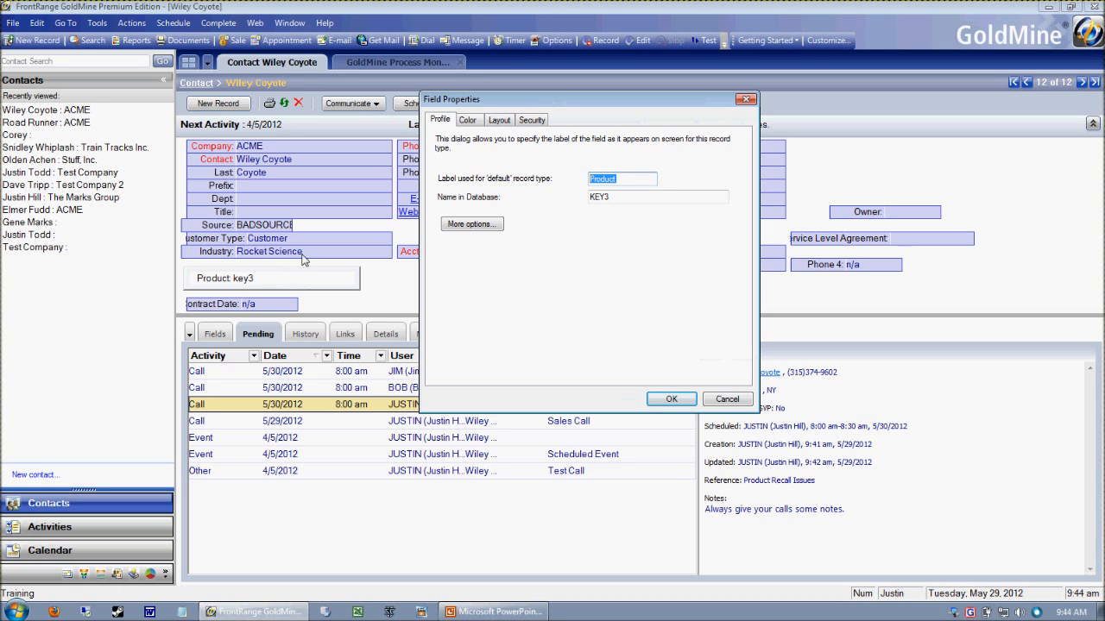
type("Do")
left_click(672, 398)
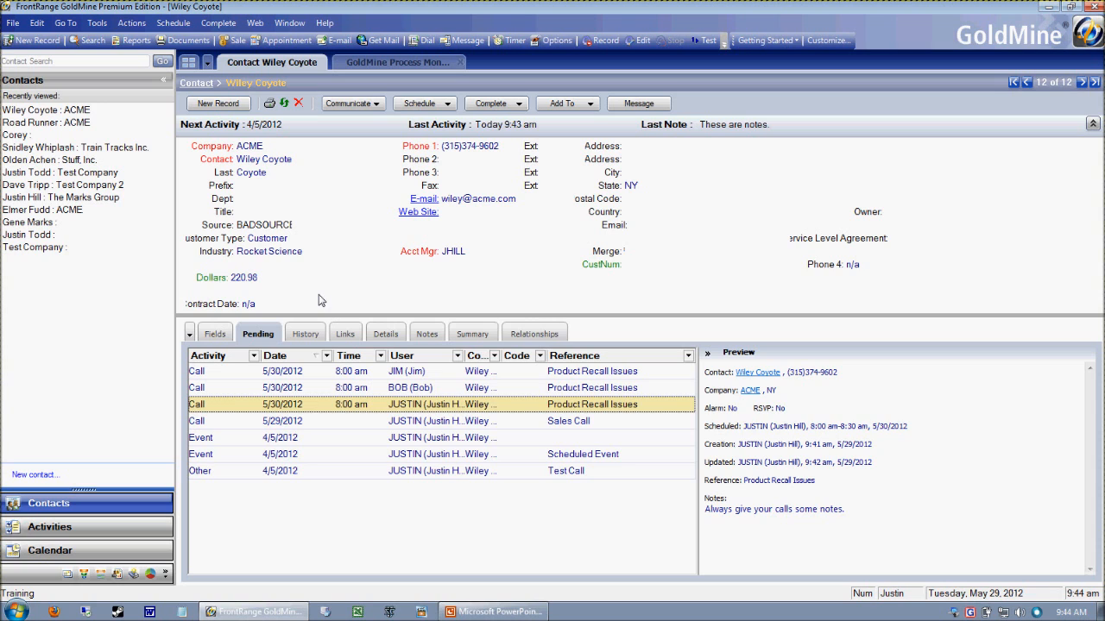
Extend the Dollars field's label to "DollarsYTD" in its field properties
double_click(212, 279)
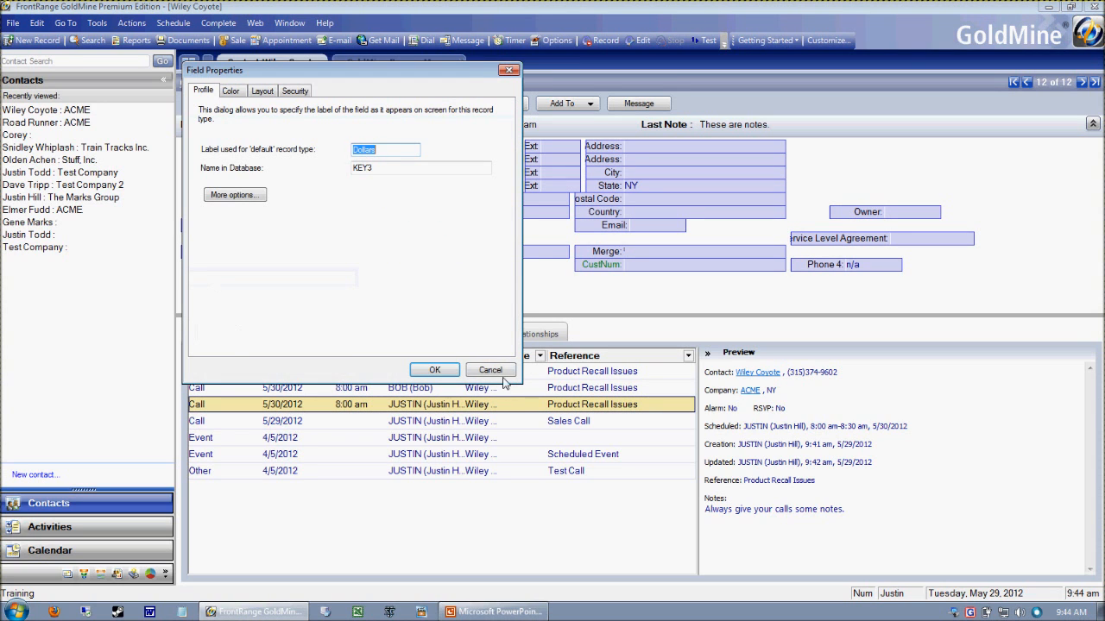
left_click(493, 370)
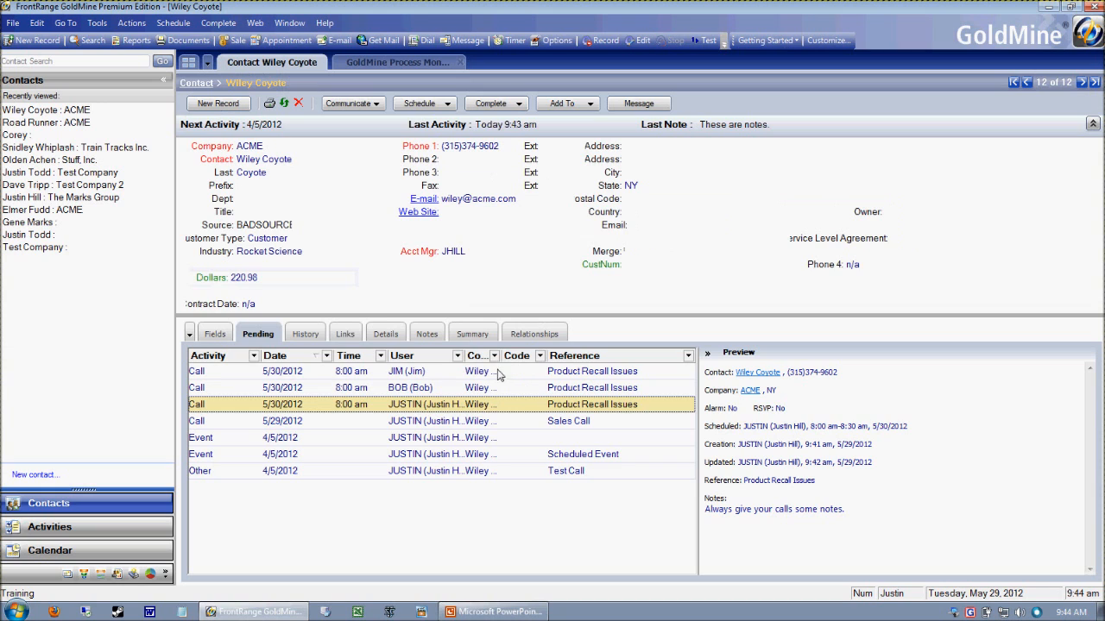
double_click(213, 285)
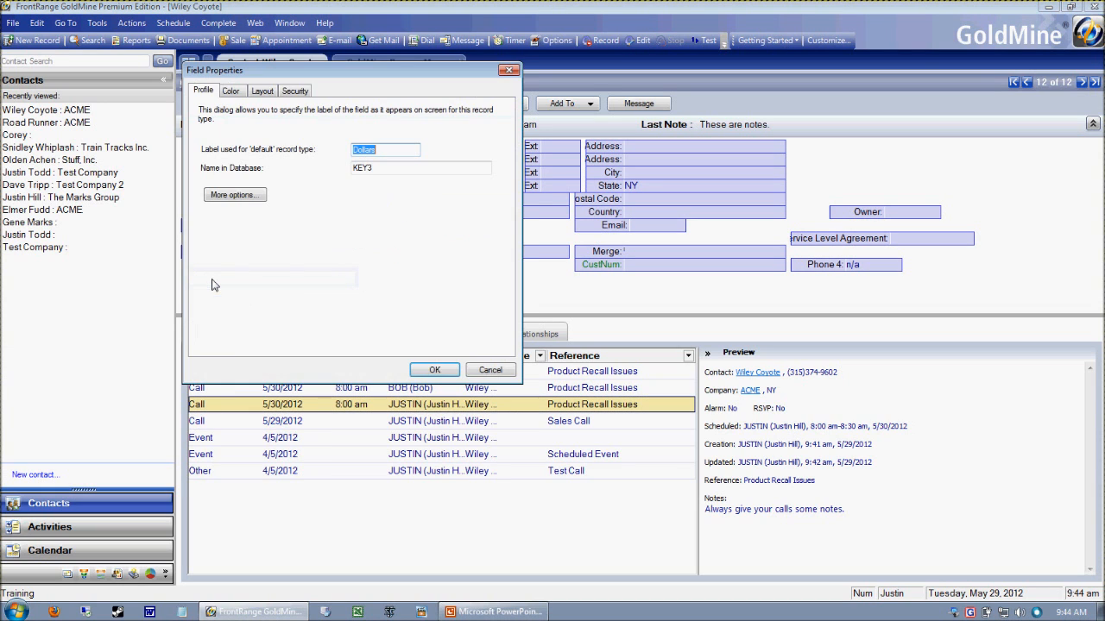
left_click(403, 154)
type("YTD")
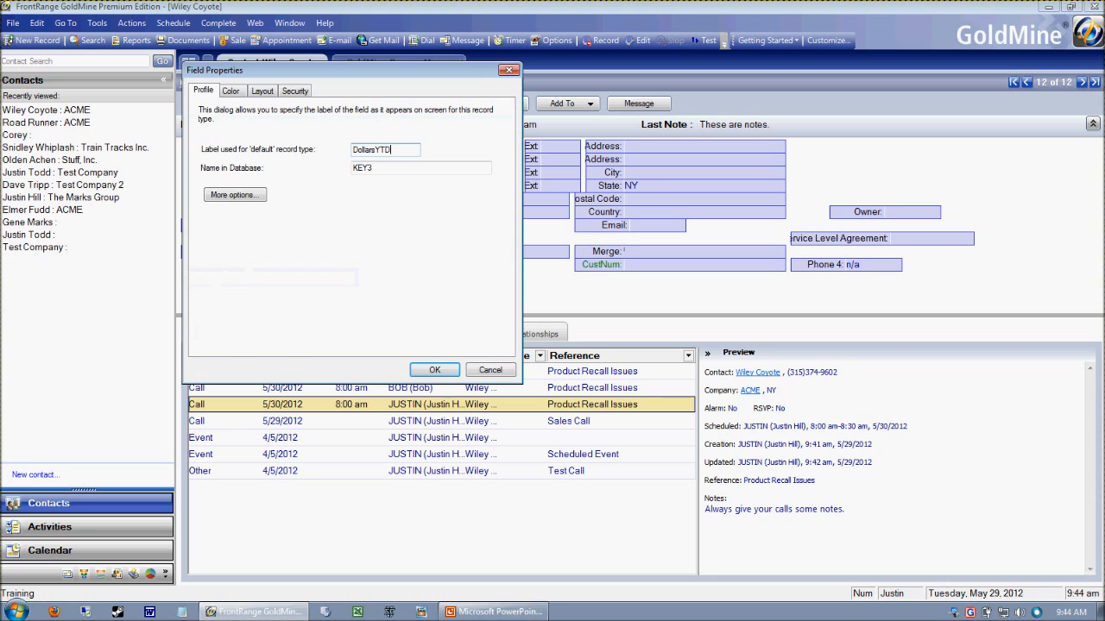
left_click(436, 369)
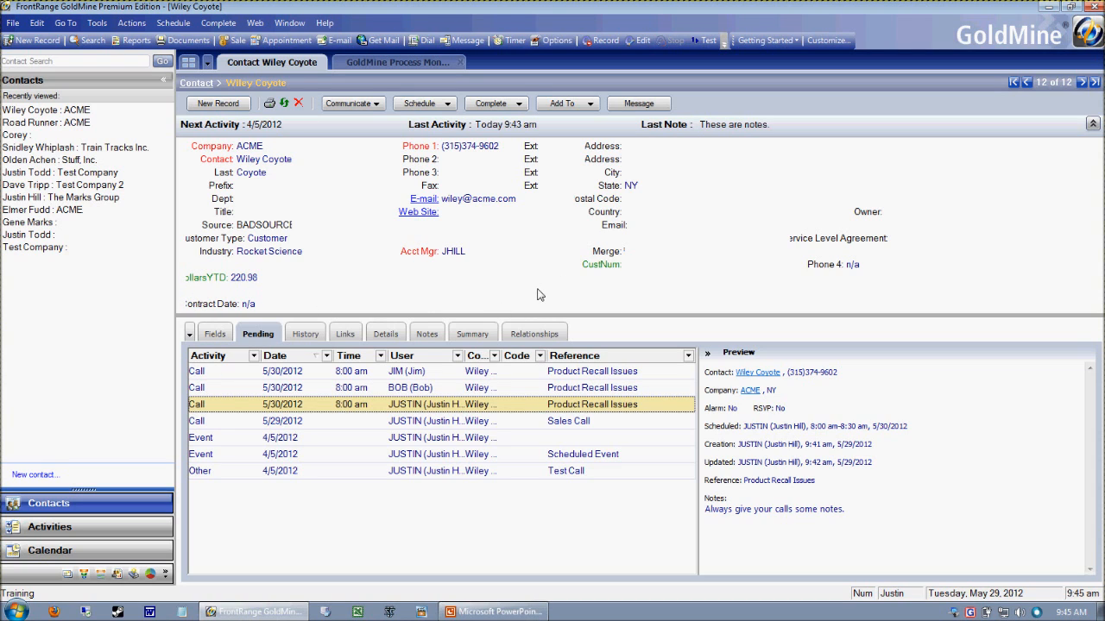
Enter screen design mode on the contact record and reposition the Designer toolbox over the lower fields area
right_click(418, 286)
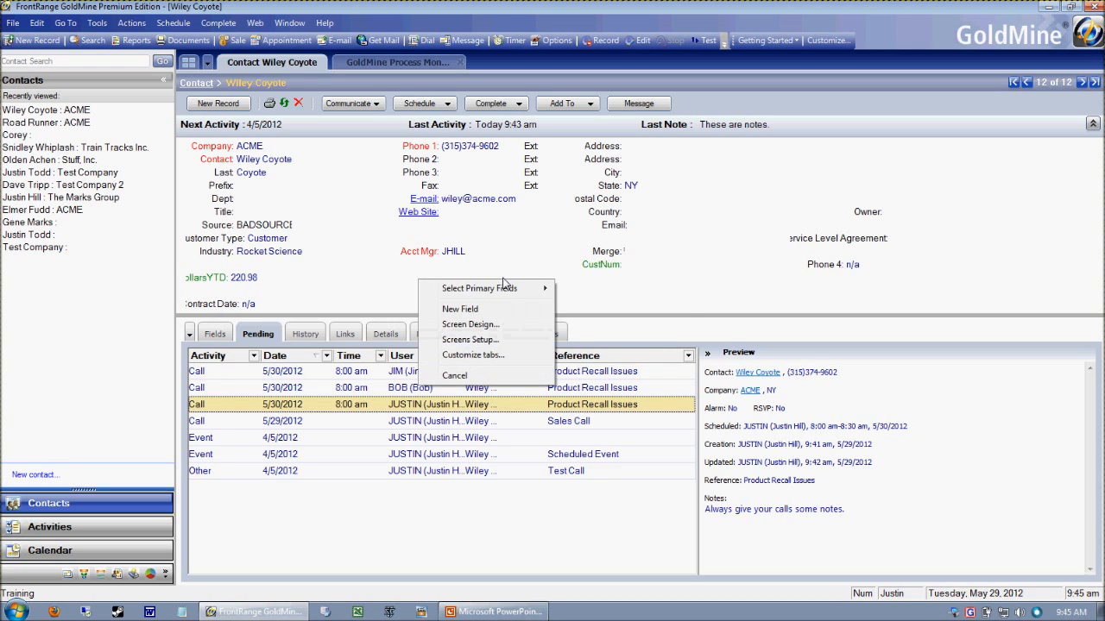
left_click(468, 324)
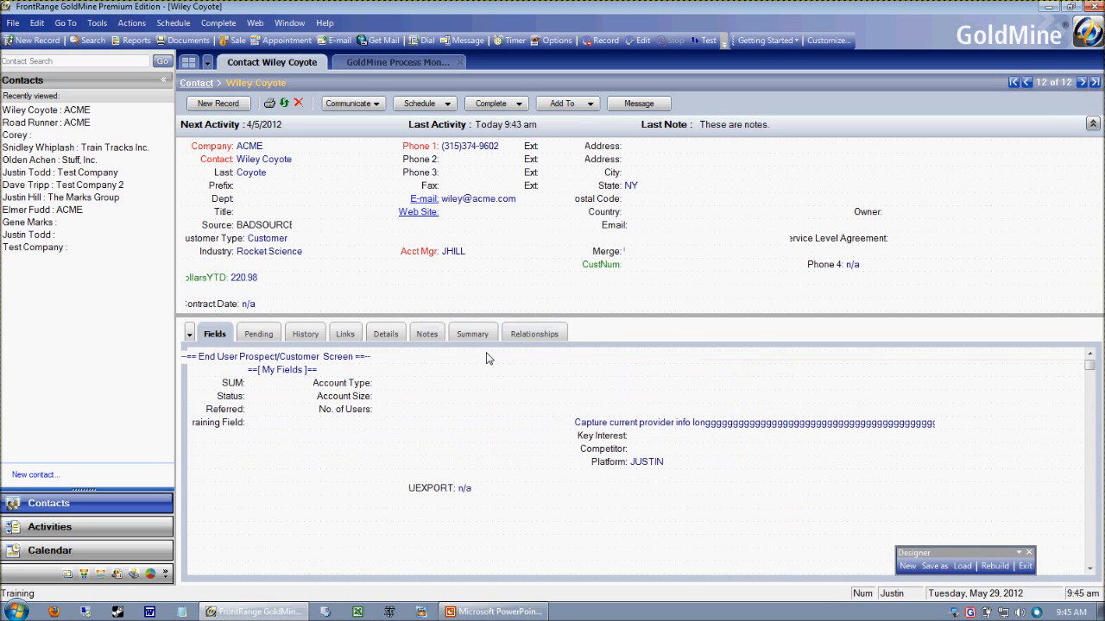
left_click(213, 285)
left_click_drag(966, 553, 878, 369)
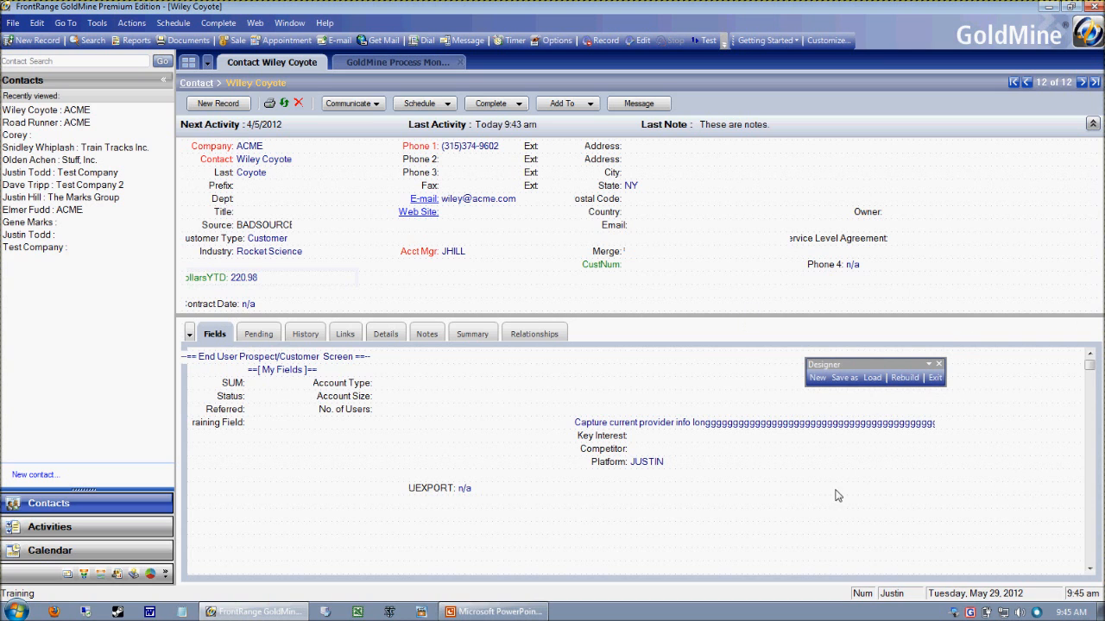
Set the DollarsYTD field's label size to 10 in its layout properties and exit screen design mode
left_click(218, 281)
double_click(218, 281)
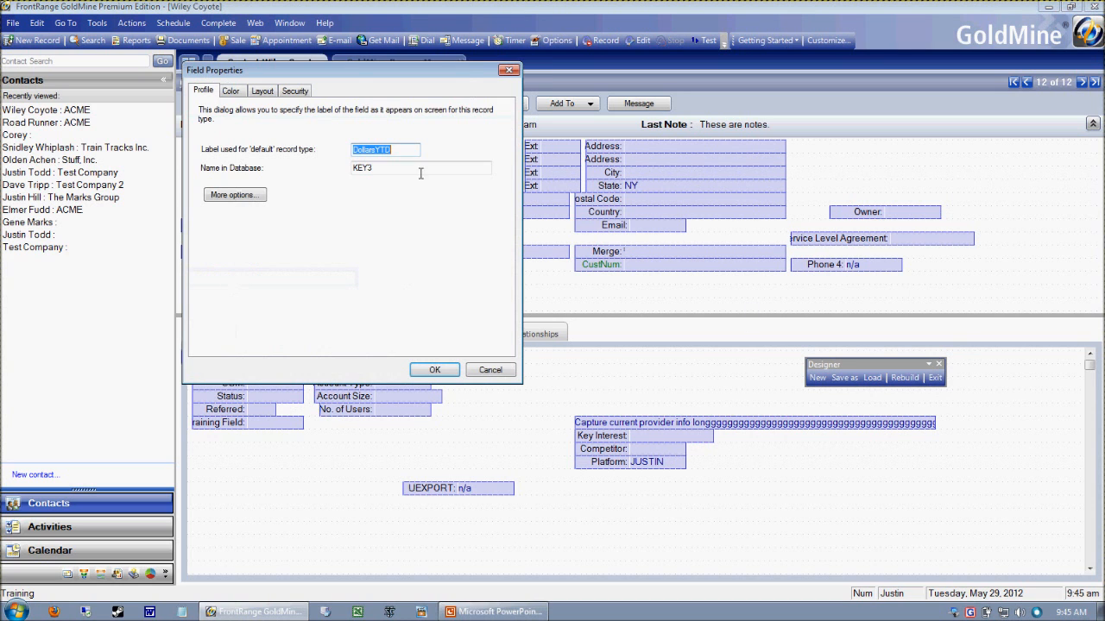
left_click_drag(351, 69, 556, 90)
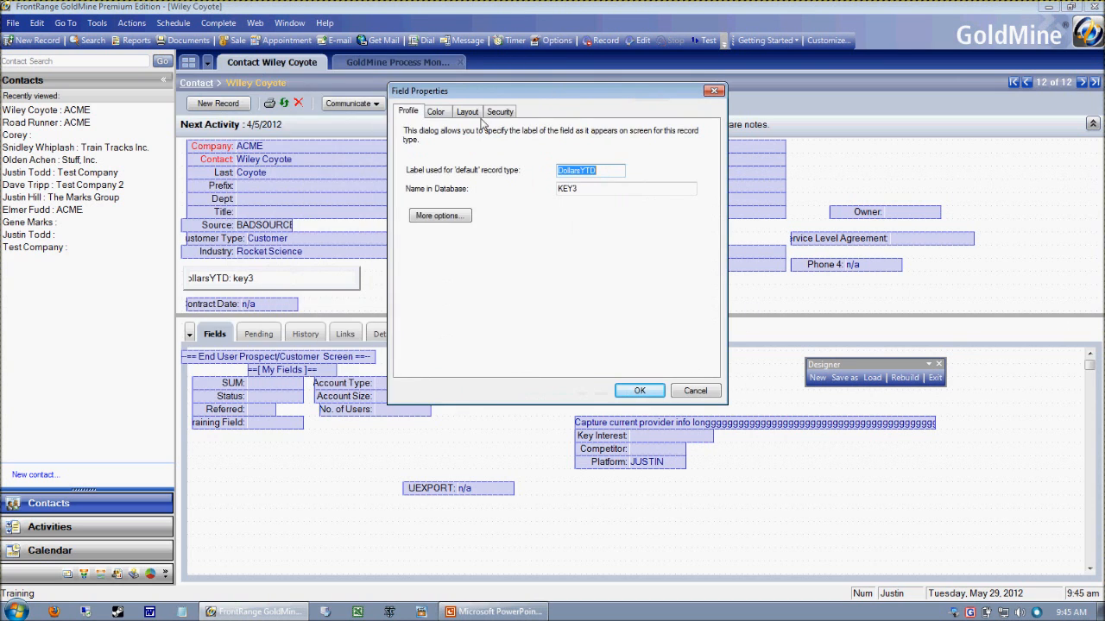
left_click(466, 111)
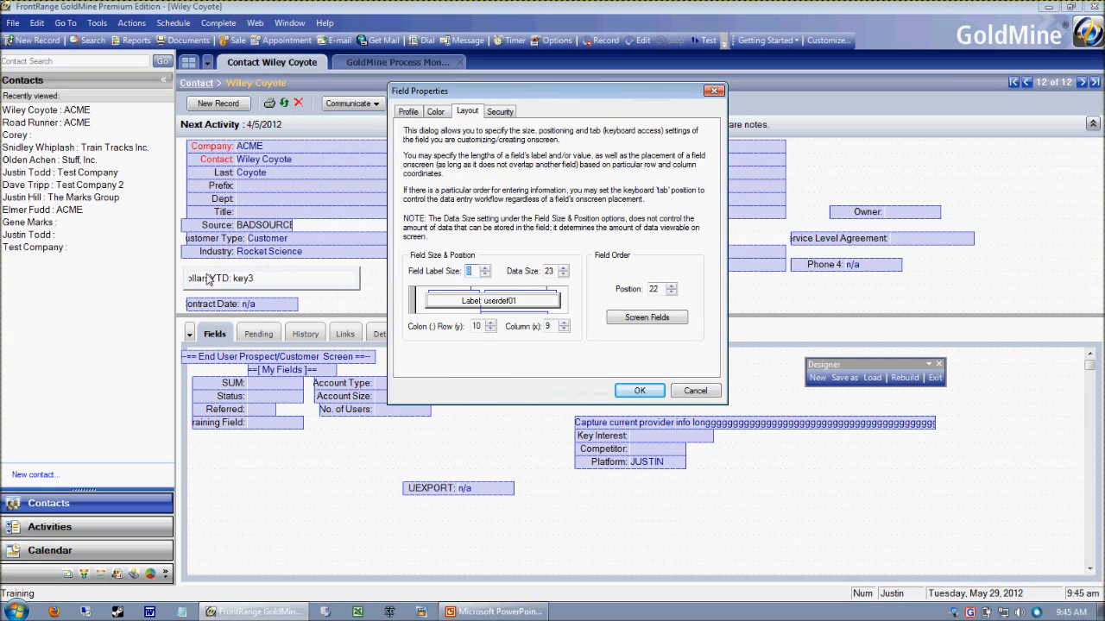
left_click(485, 268)
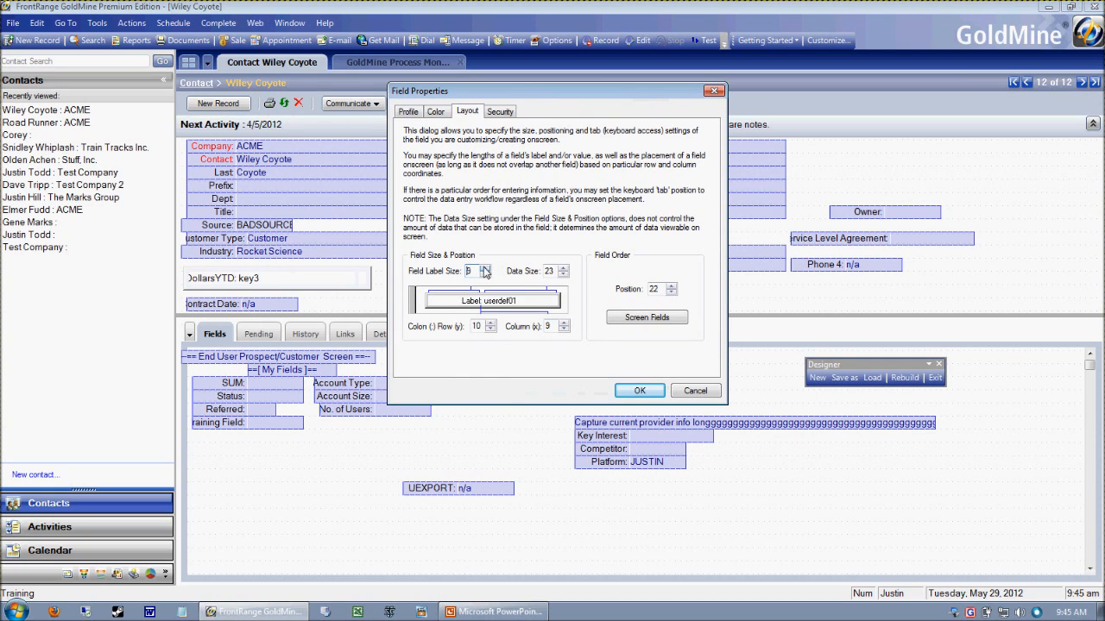
left_click(485, 269)
left_click(485, 269)
left_click(485, 268)
left_click(485, 269)
left_click(485, 268)
left_click(485, 269)
left_click(485, 269)
left_click(485, 268)
left_click(485, 274)
left_click(485, 274)
left_click(485, 274)
left_click(485, 273)
left_click(485, 273)
left_click(485, 274)
left_click(485, 273)
left_click(485, 274)
left_click(485, 274)
left_click(485, 268)
left_click(485, 269)
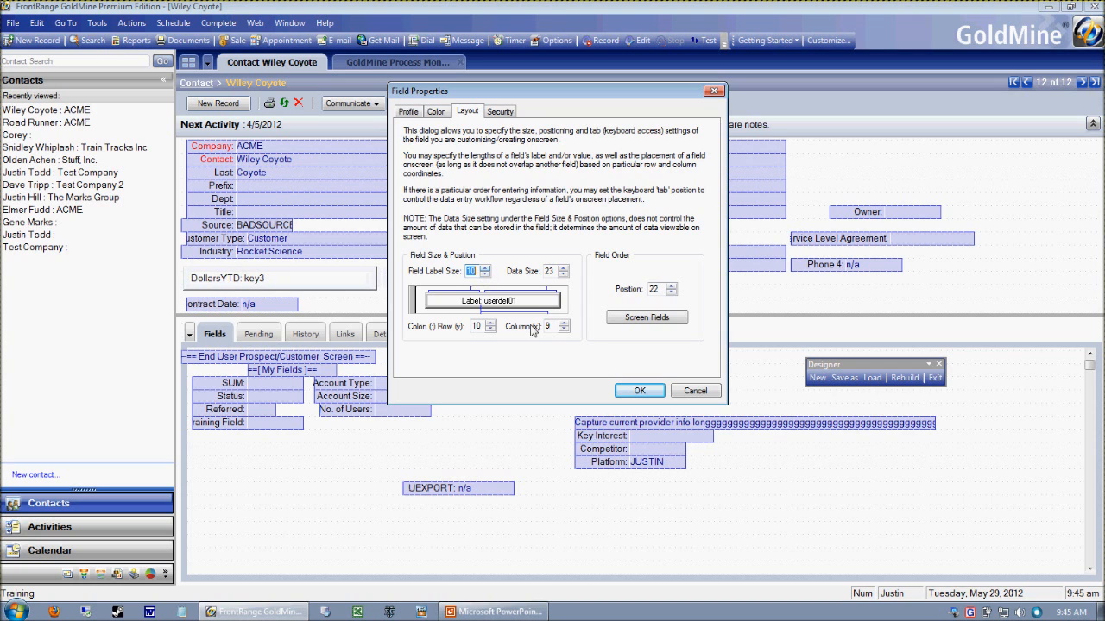
left_click(639, 391)
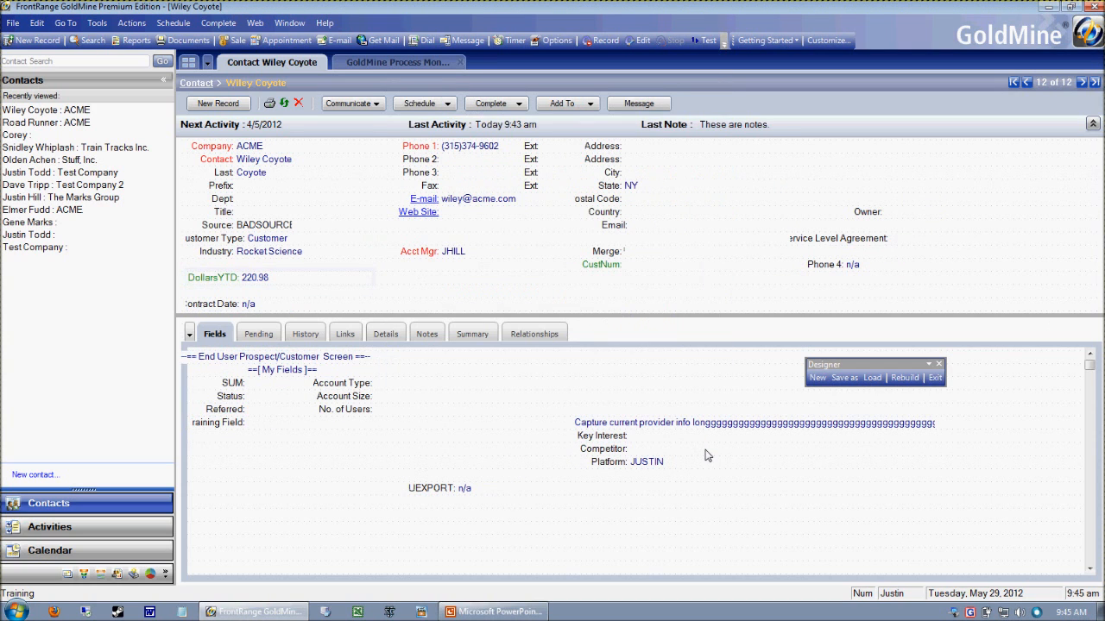
left_click(933, 378)
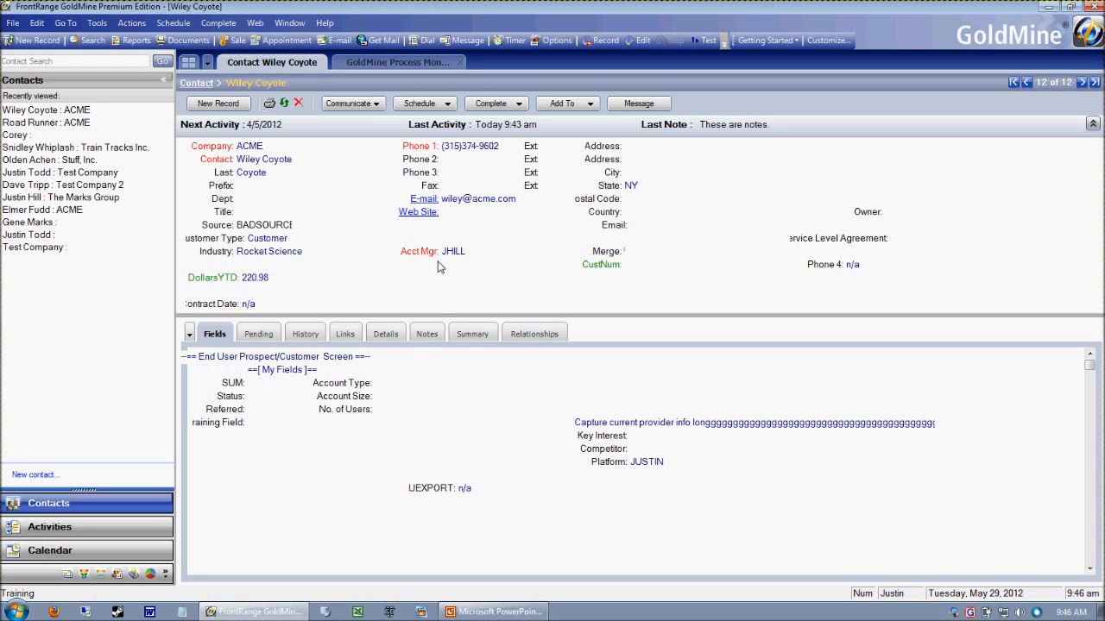
Re-enter screen design mode and open the security settings in the DollarsYTD field's properties
right_click(336, 302)
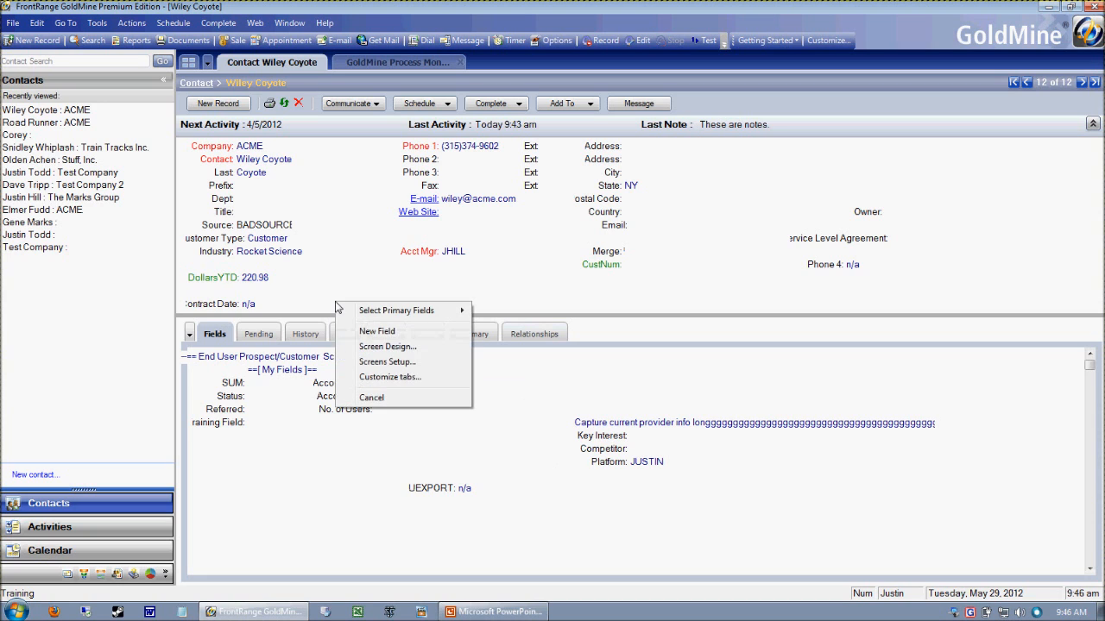
left_click(421, 349)
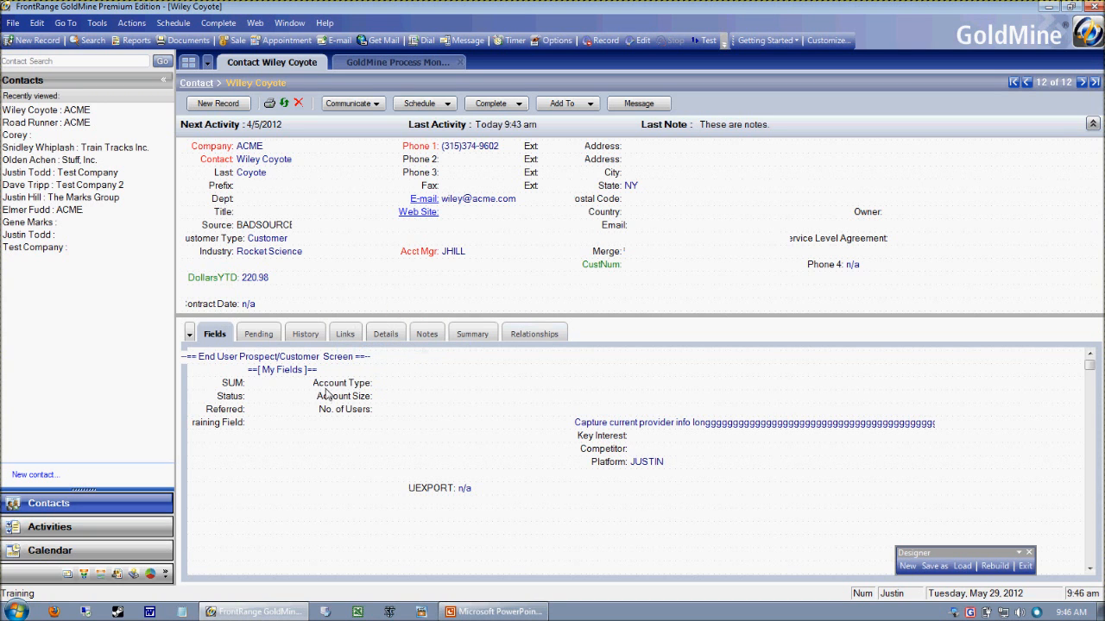
right_click(209, 285)
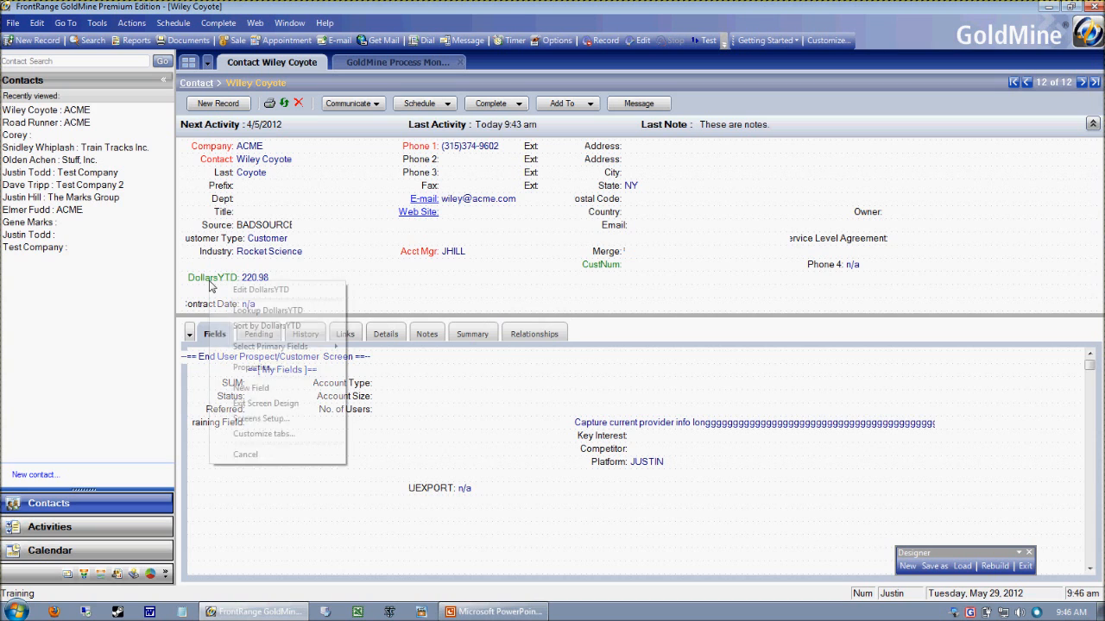
right_click(230, 241)
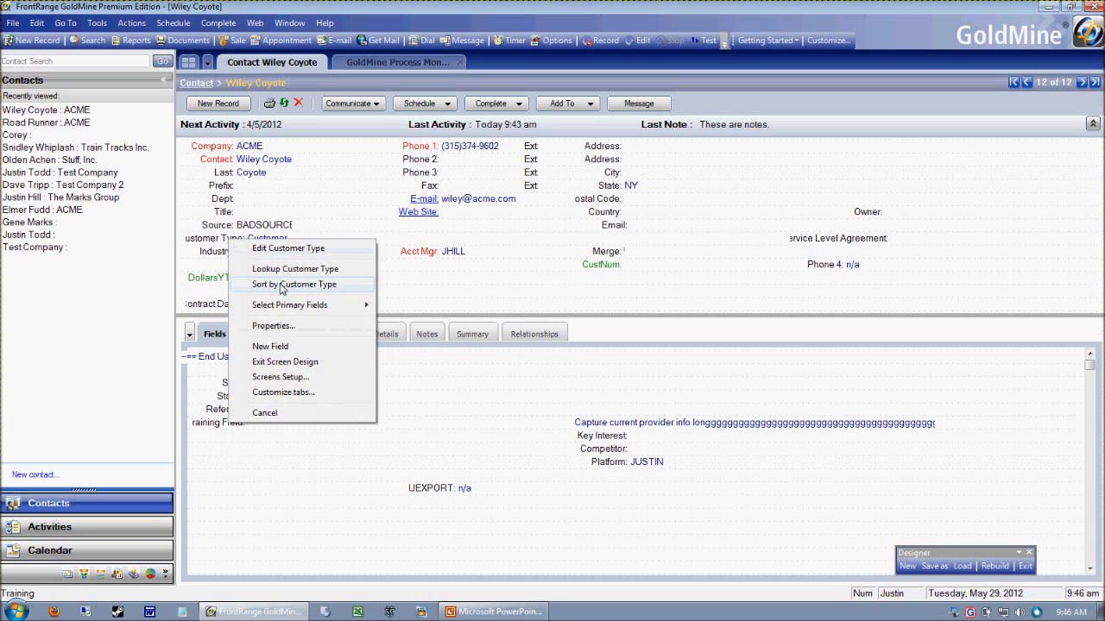
right_click(200, 279)
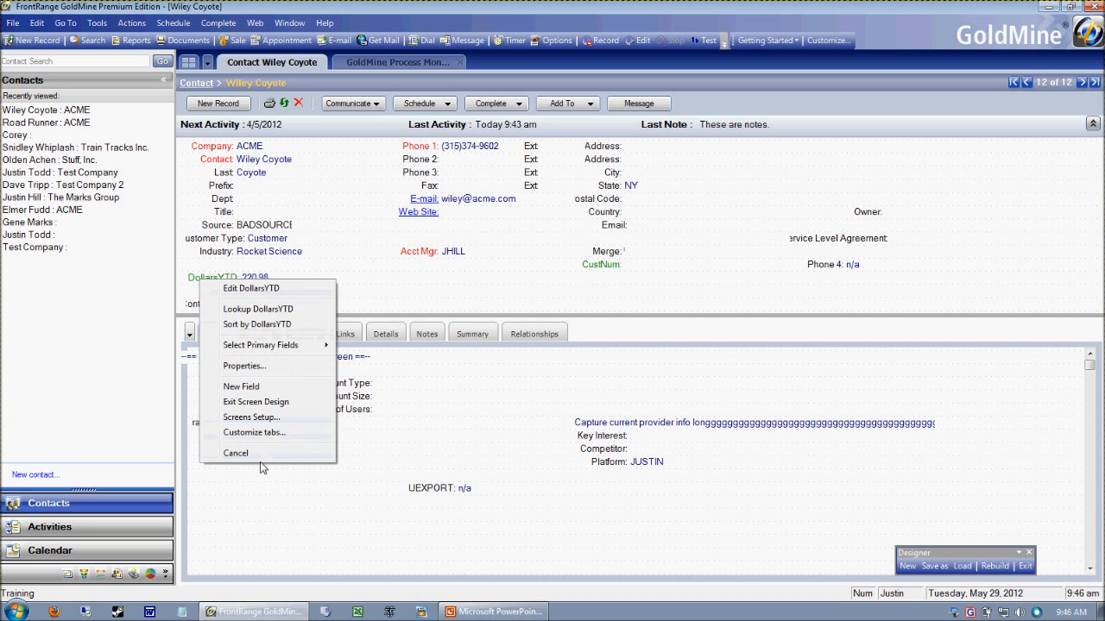
left_click(246, 366)
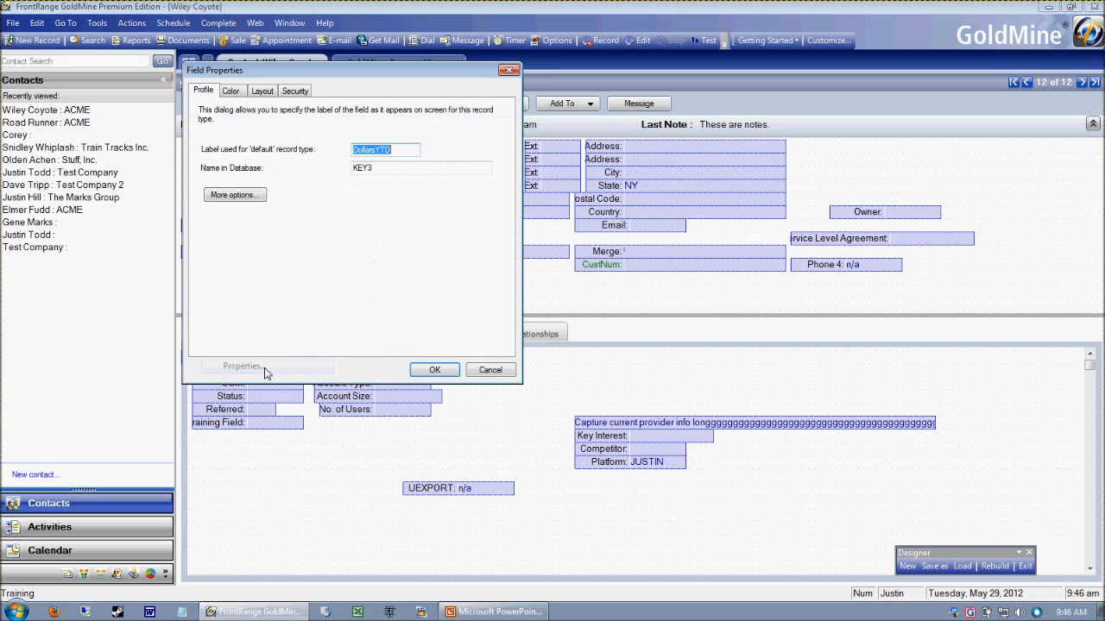
left_click_drag(341, 70, 577, 137)
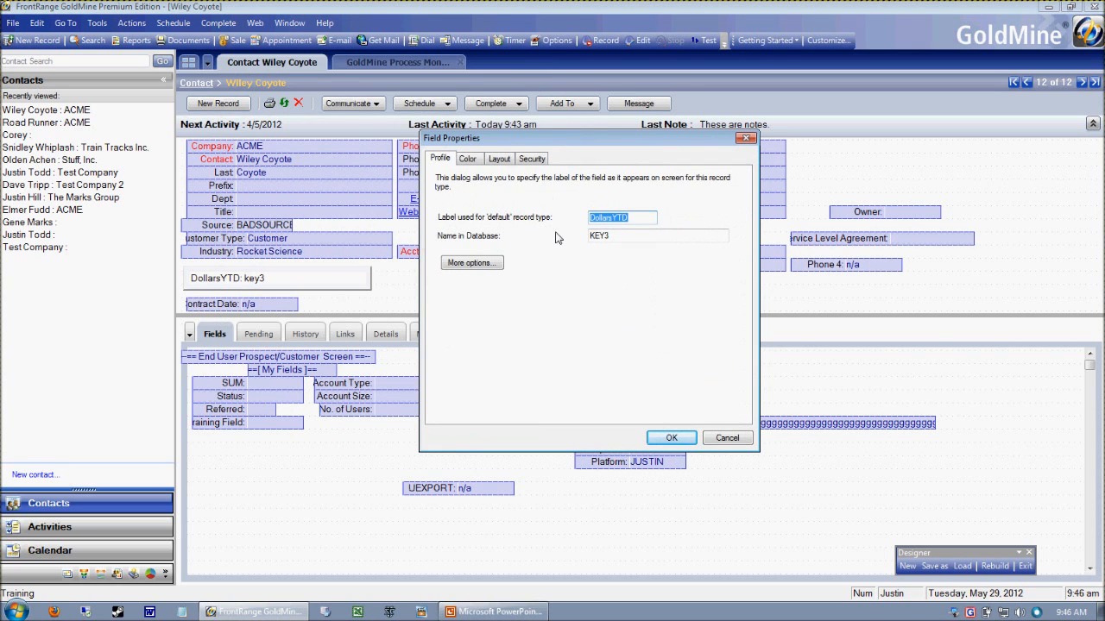
left_click(532, 160)
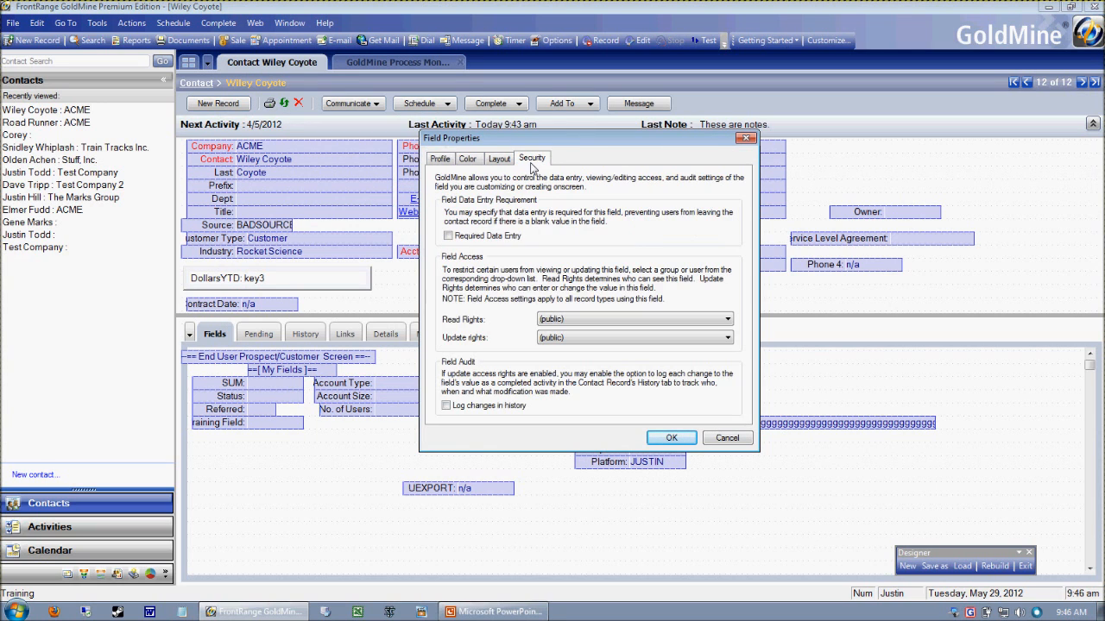